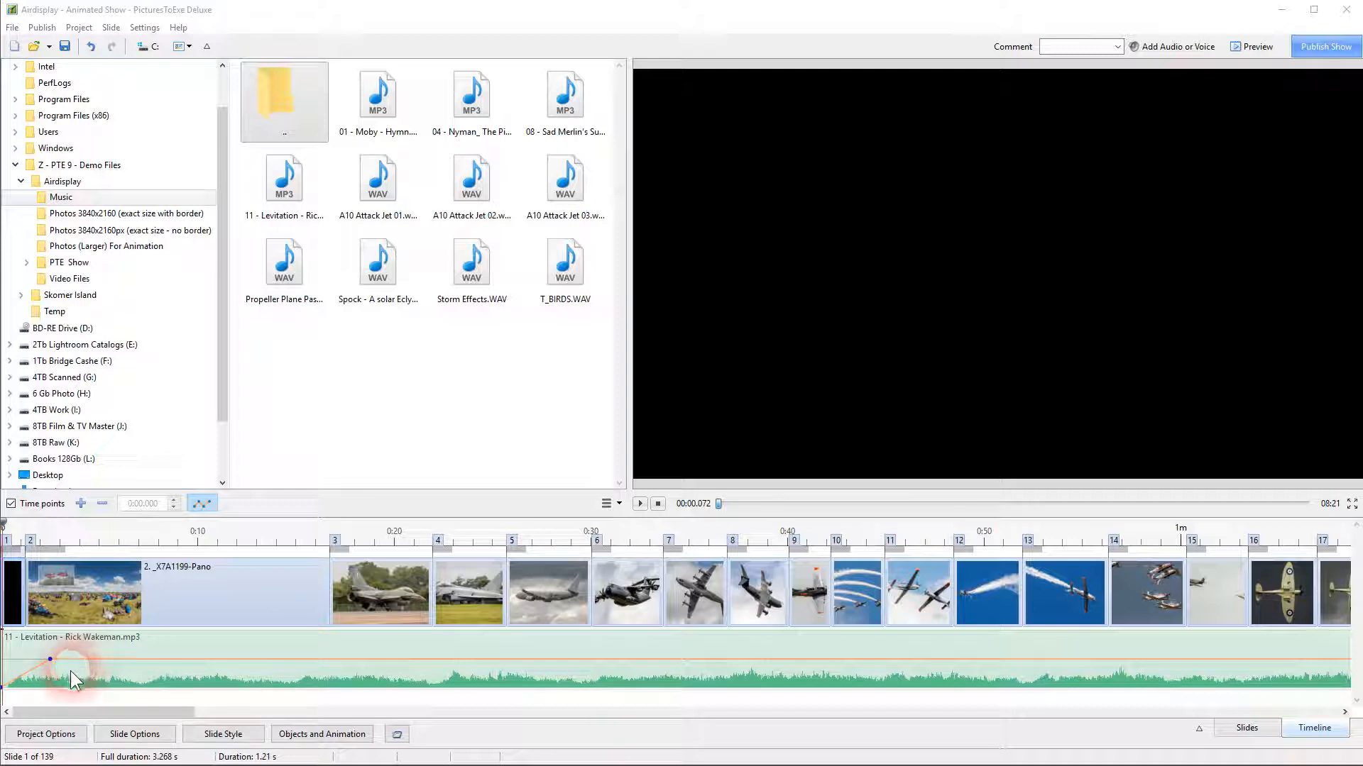
Play the show's opening to hear the music fade in, and toggle the audio volume envelope off and back on
click(641, 504)
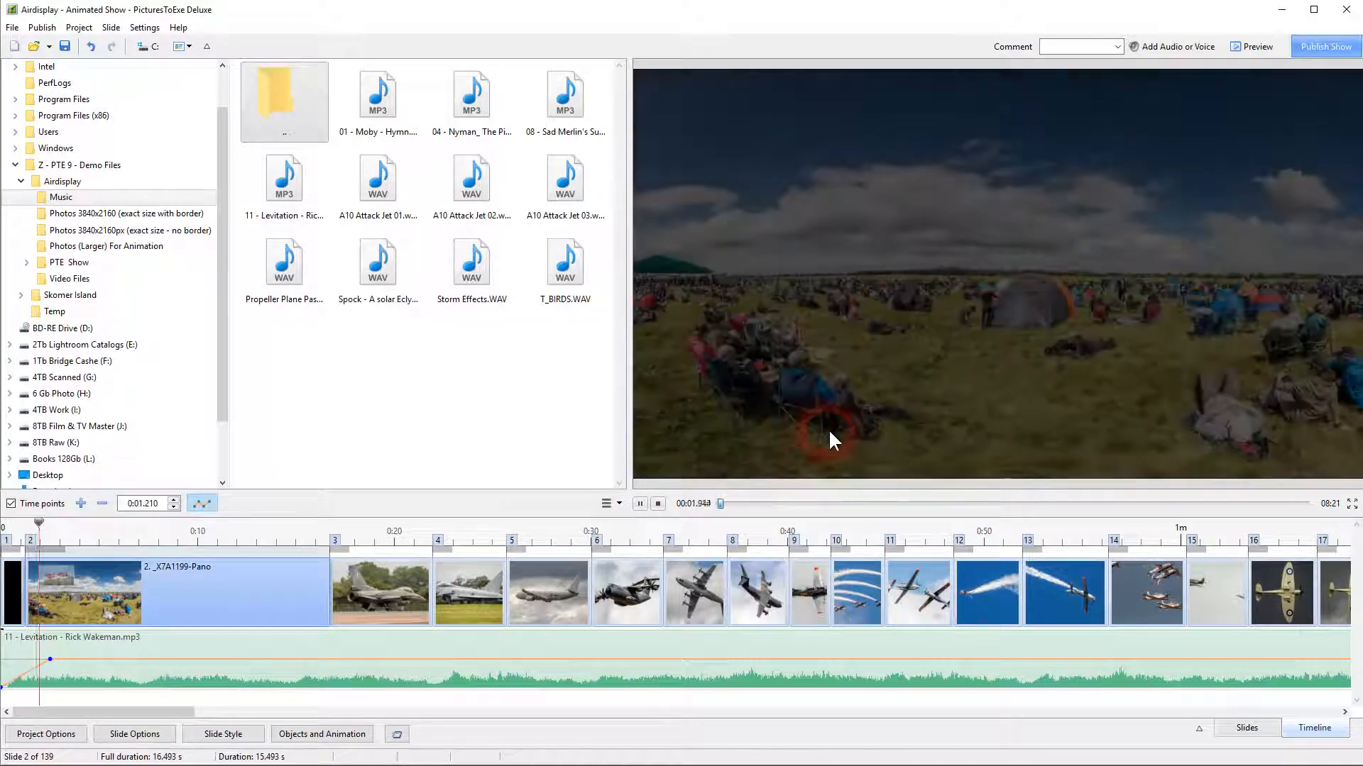
click(658, 505)
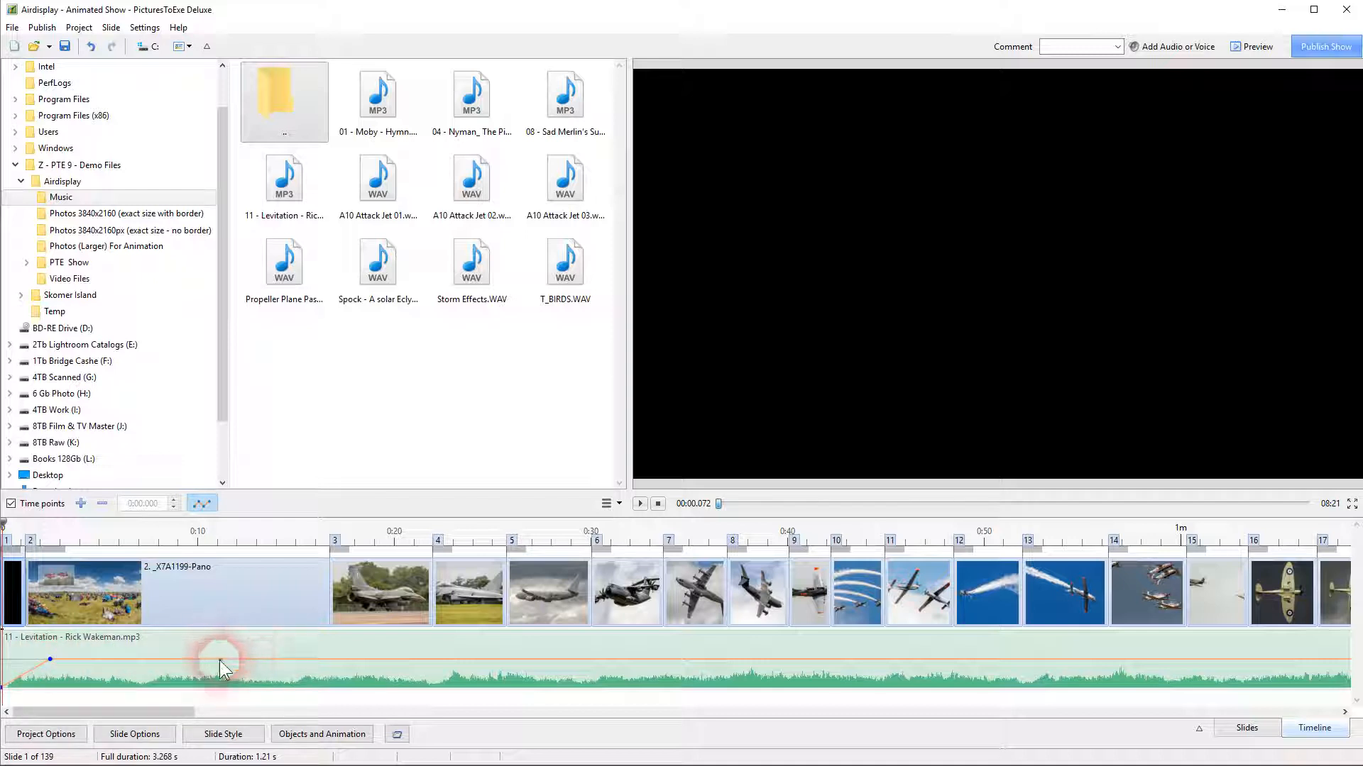
click(206, 504)
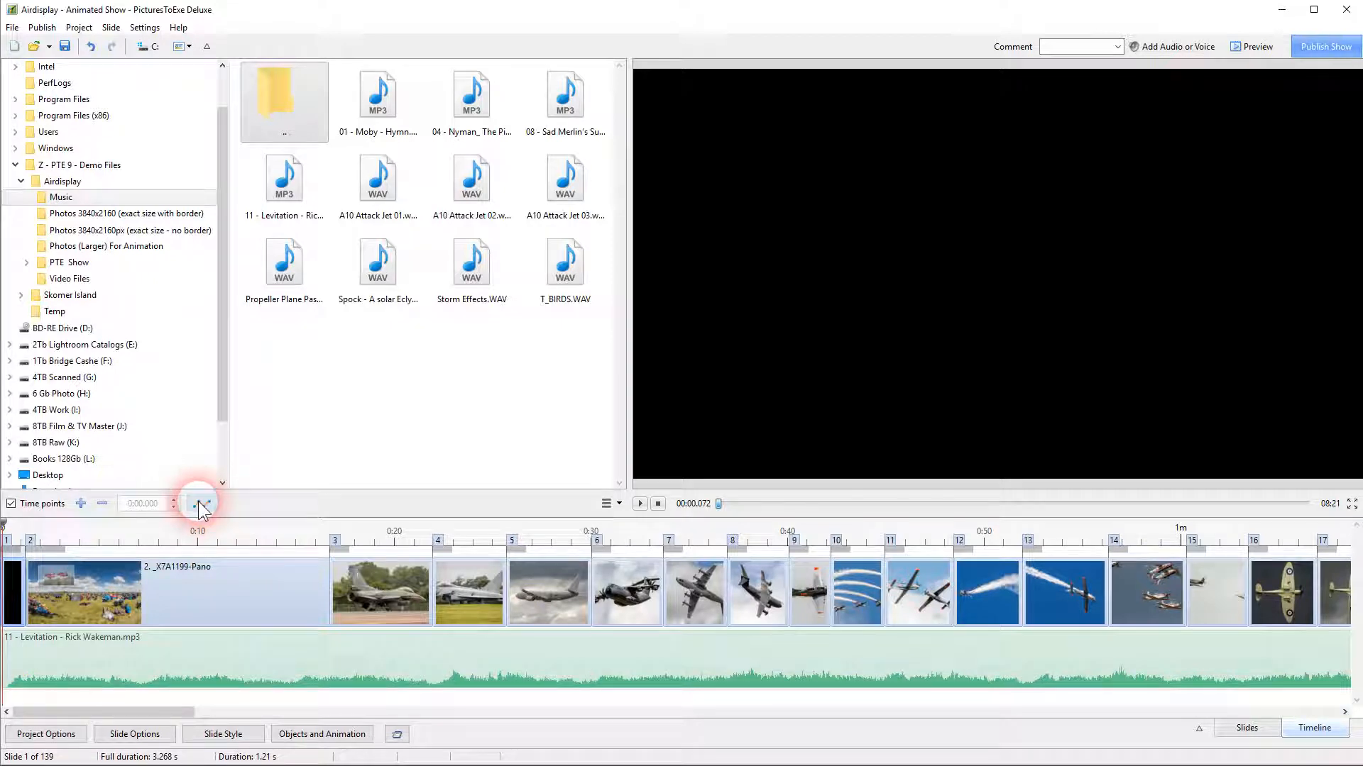
click(205, 505)
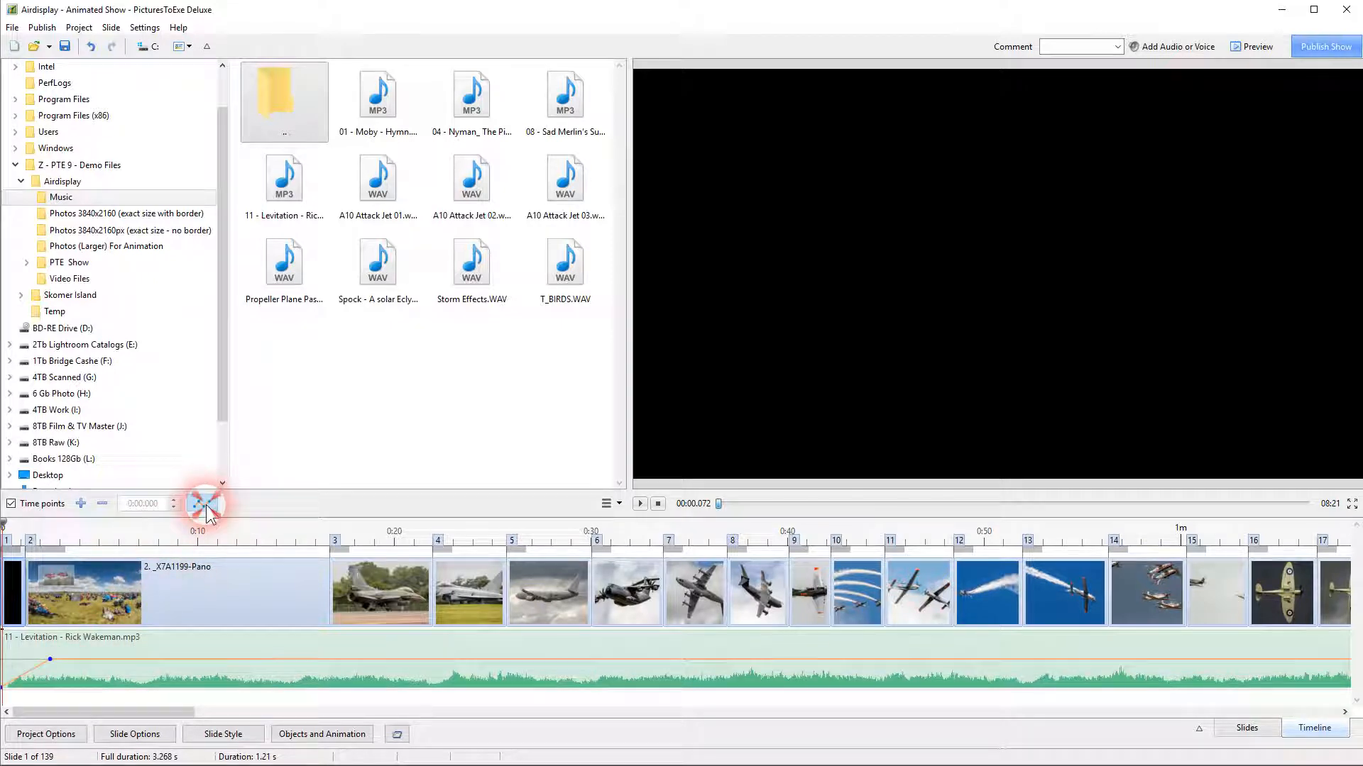
Add two volume envelope points to the music at about 0:09.6 and 0:12, lowering the second to about 23%
click(129, 606)
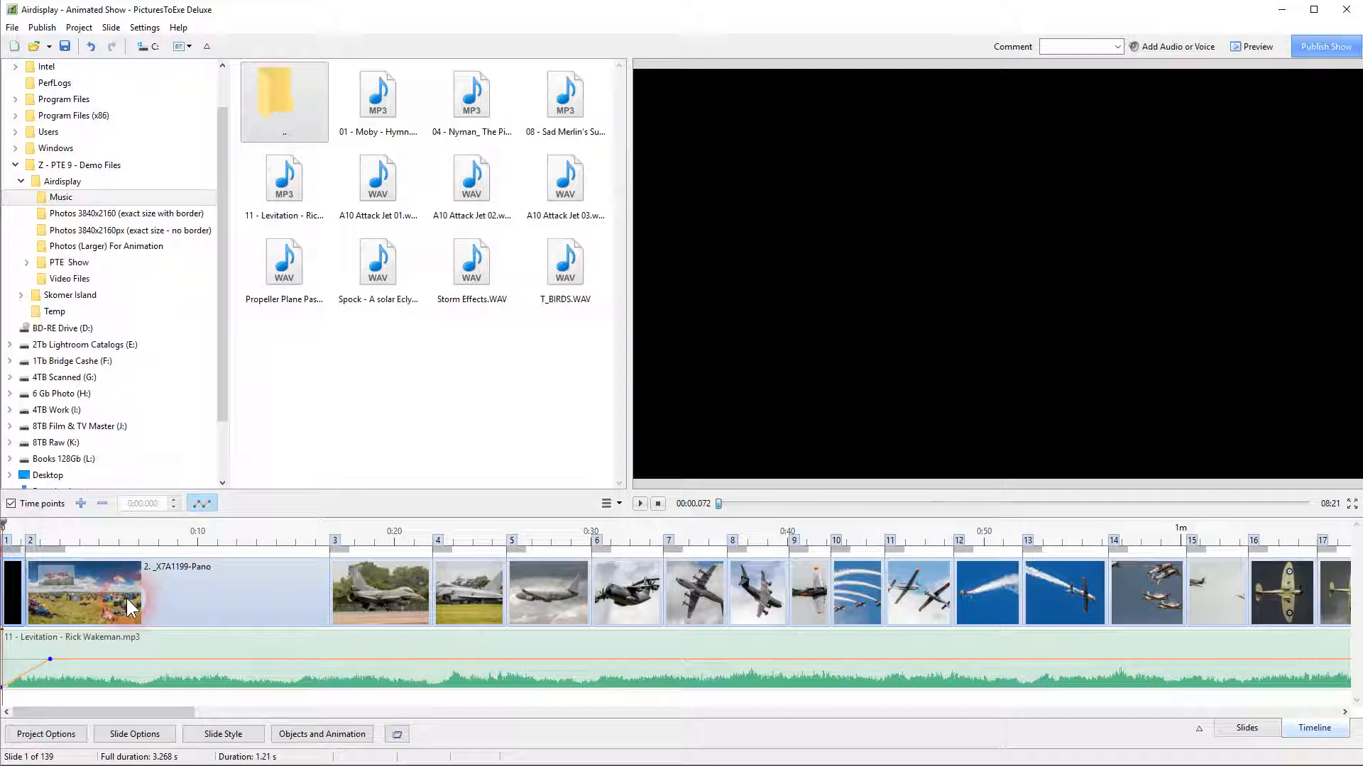
click(51, 660)
click(188, 653)
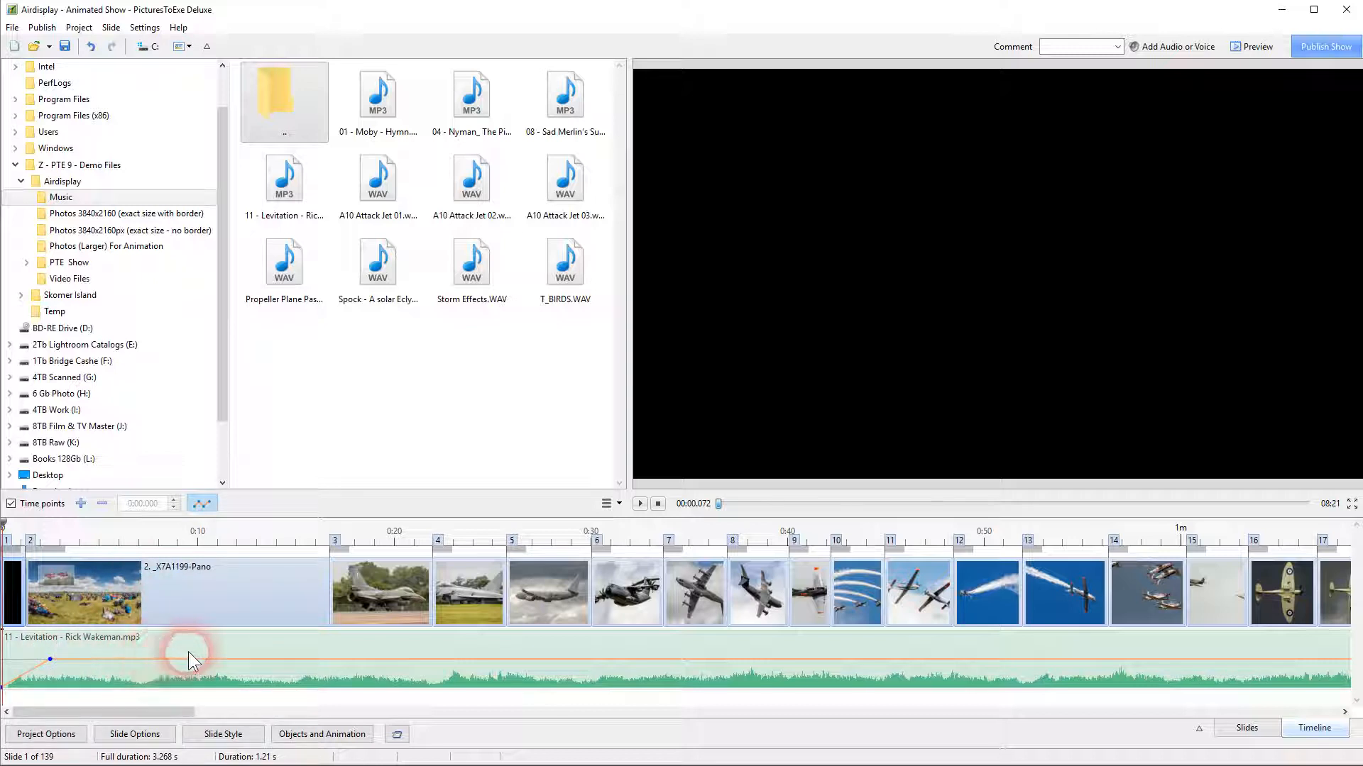
double_click(189, 660)
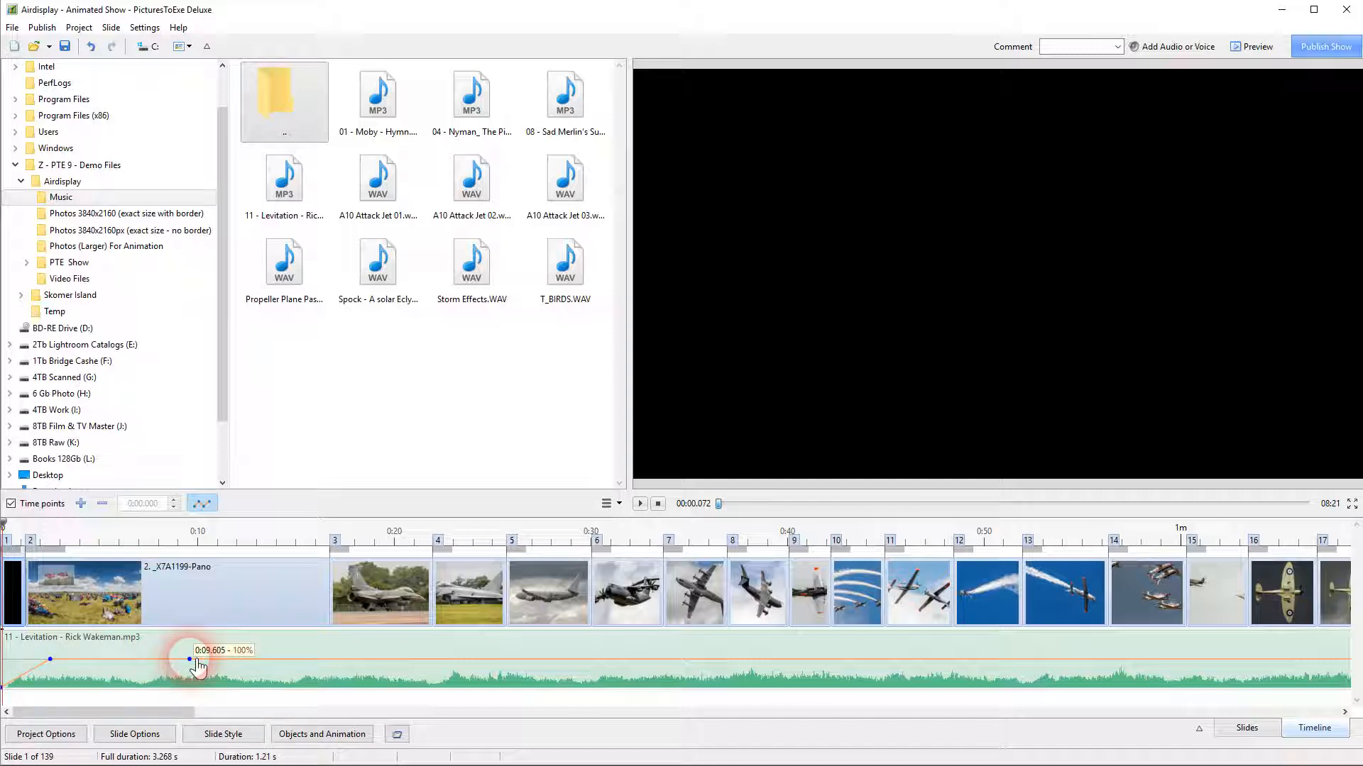
click(210, 660)
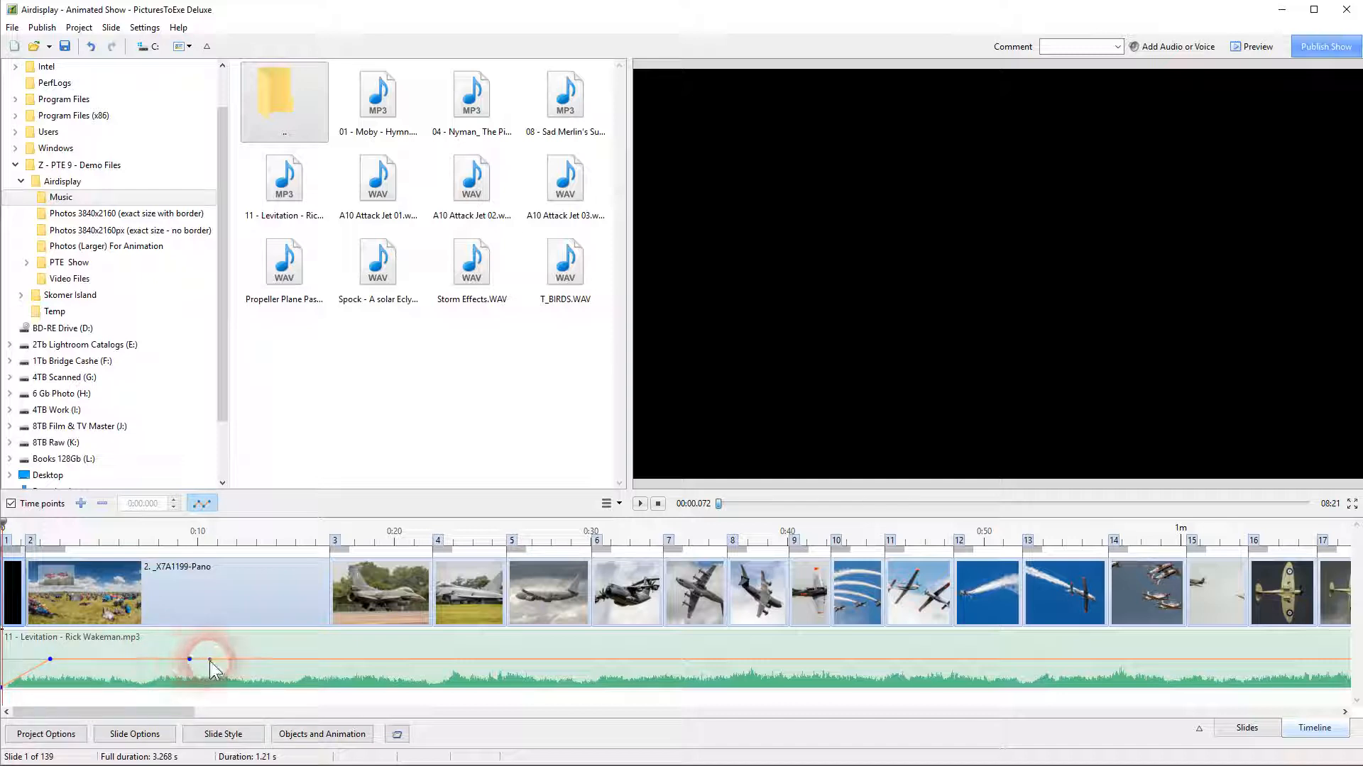
double_click(250, 659)
drag(250, 660, 254, 687)
Add envelope points at about 0:15 and 0:18, keeping the first at 23% and raising the second to 100%
double_click(300, 680)
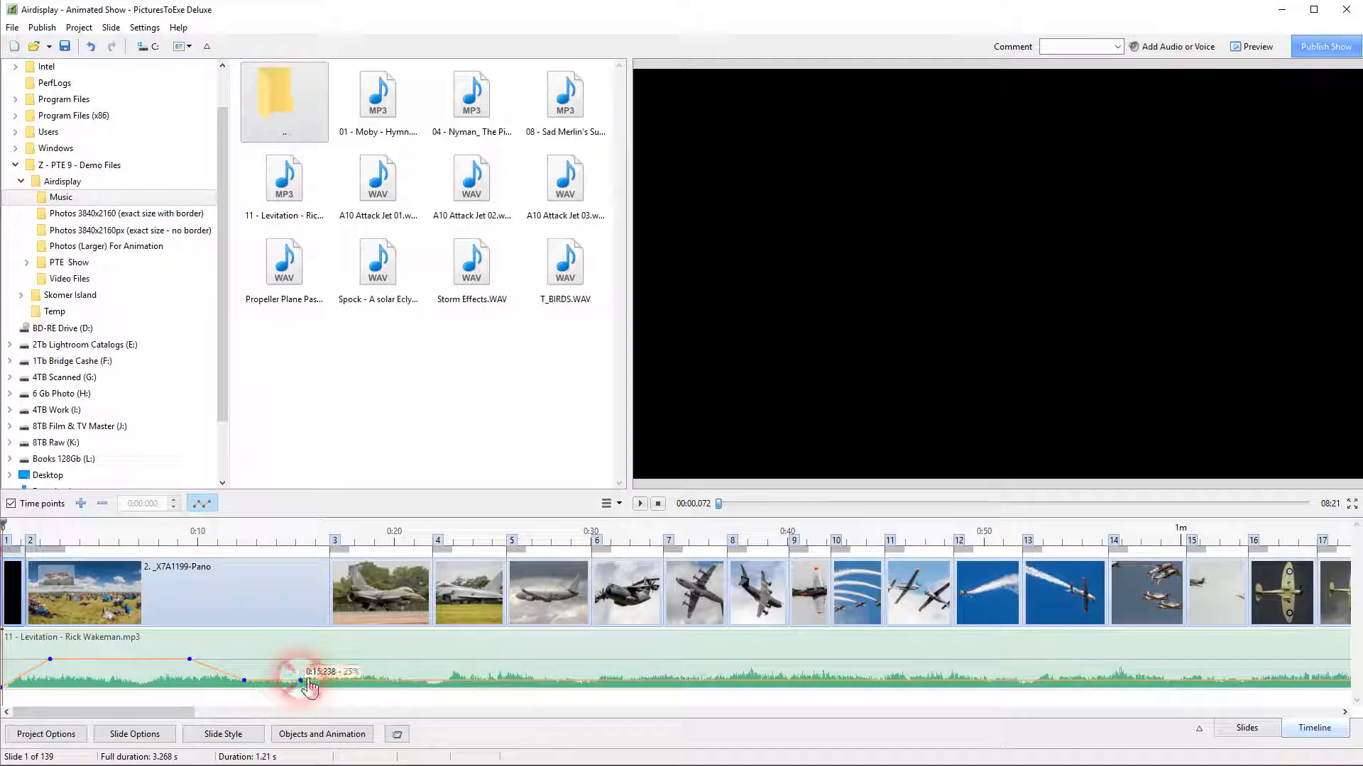
double_click(351, 680)
drag(357, 680, 366, 661)
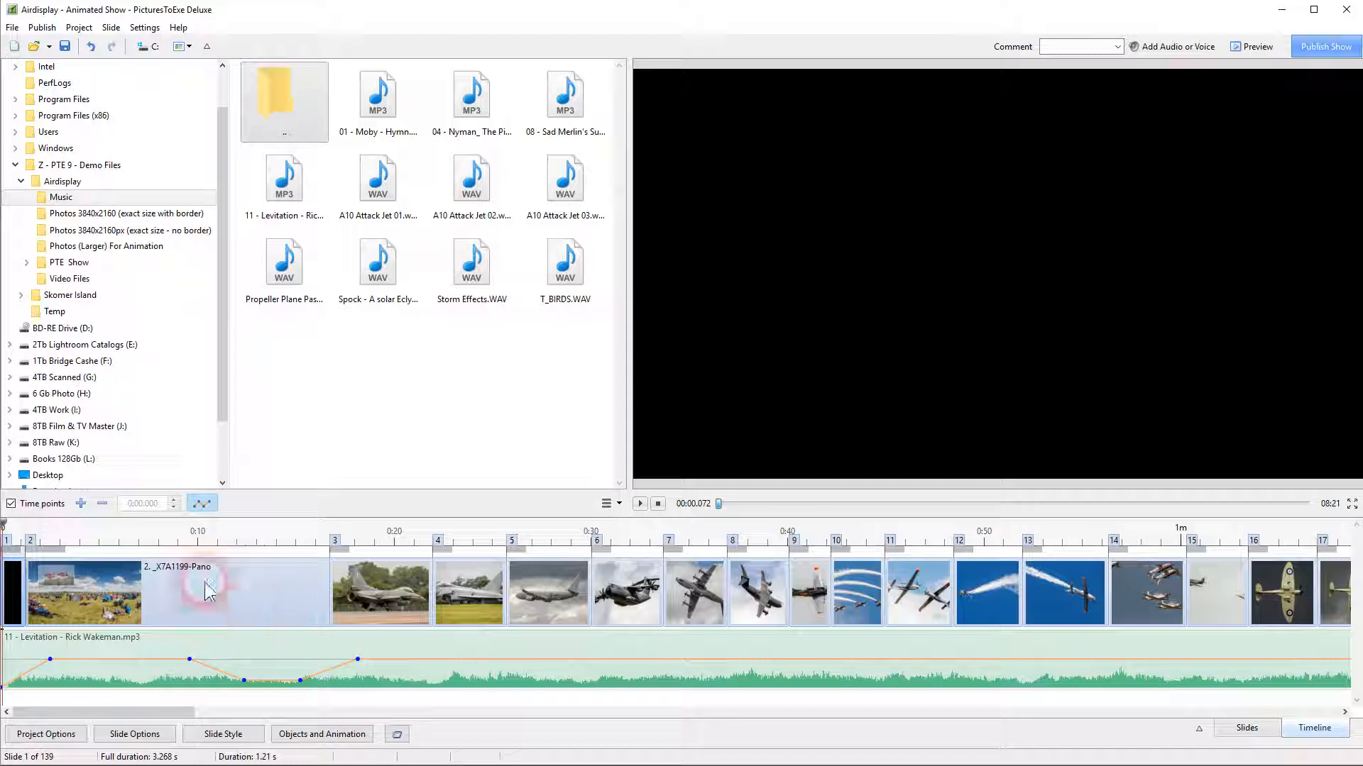
Play the show from about 0:08 to hear the music volume dip and recover
click(163, 528)
click(640, 504)
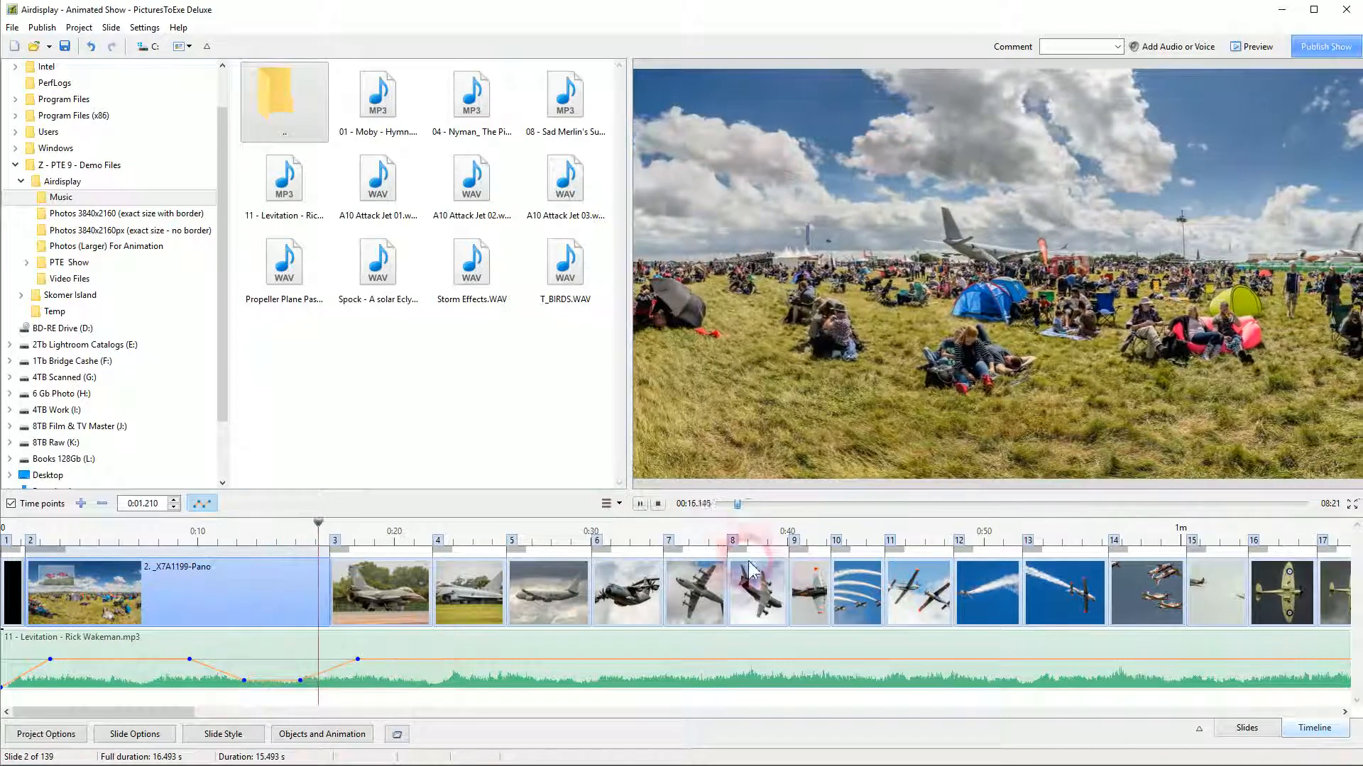
click(657, 503)
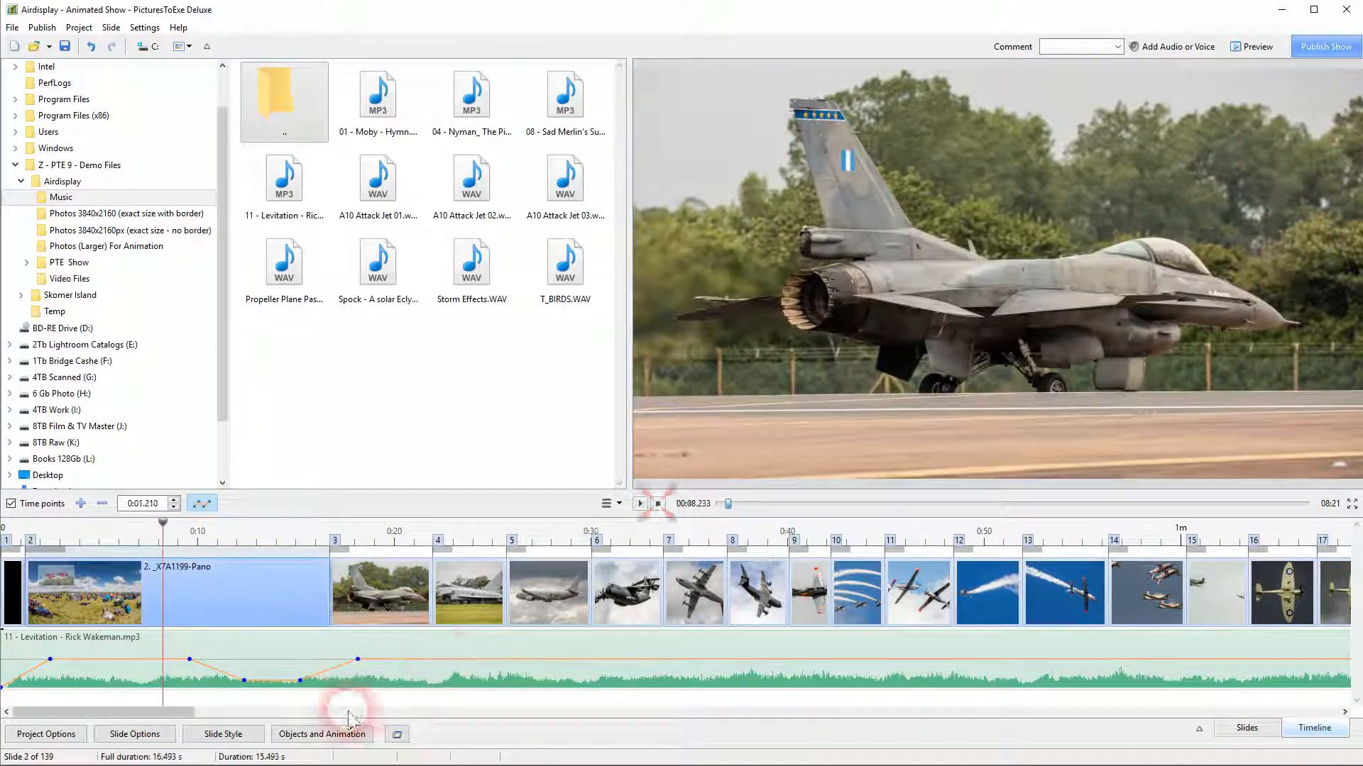
Delete the four volume envelope points between about 0:09 and 0:18, keeping only the opening fade-in
click(302, 683)
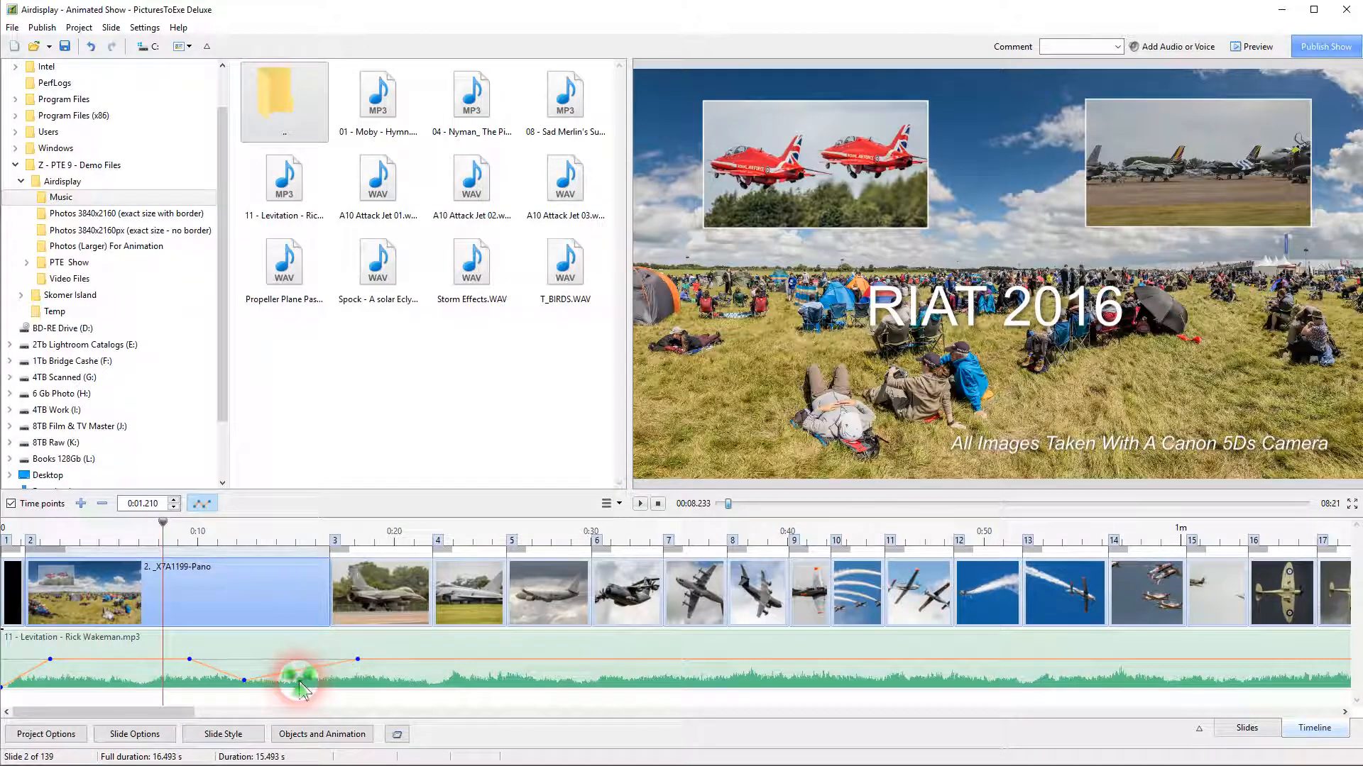
double_click(245, 680)
double_click(189, 660)
click(189, 659)
drag(198, 667, 367, 670)
double_click(358, 660)
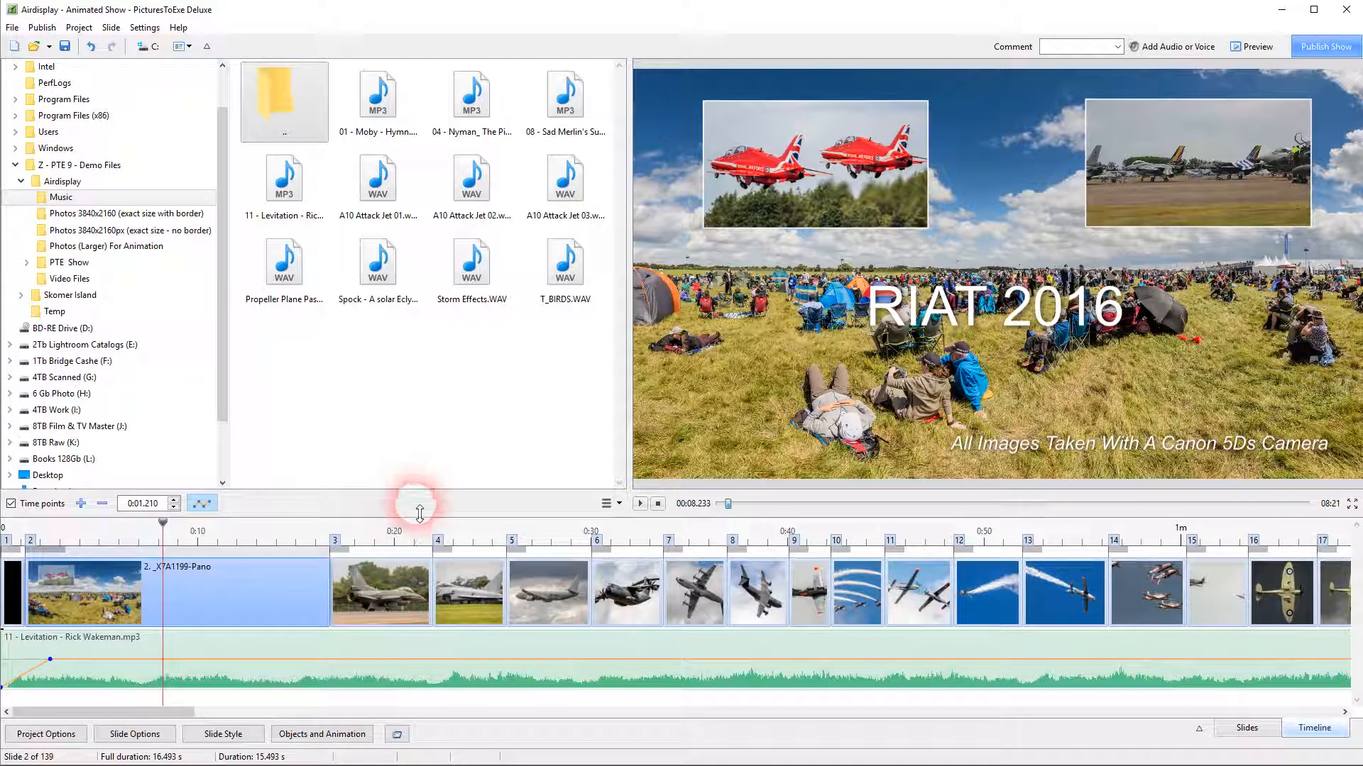
Enlarge the timeline area and zoom the timeline's time scale in and out around slides 43 and 44
drag(419, 515, 421, 387)
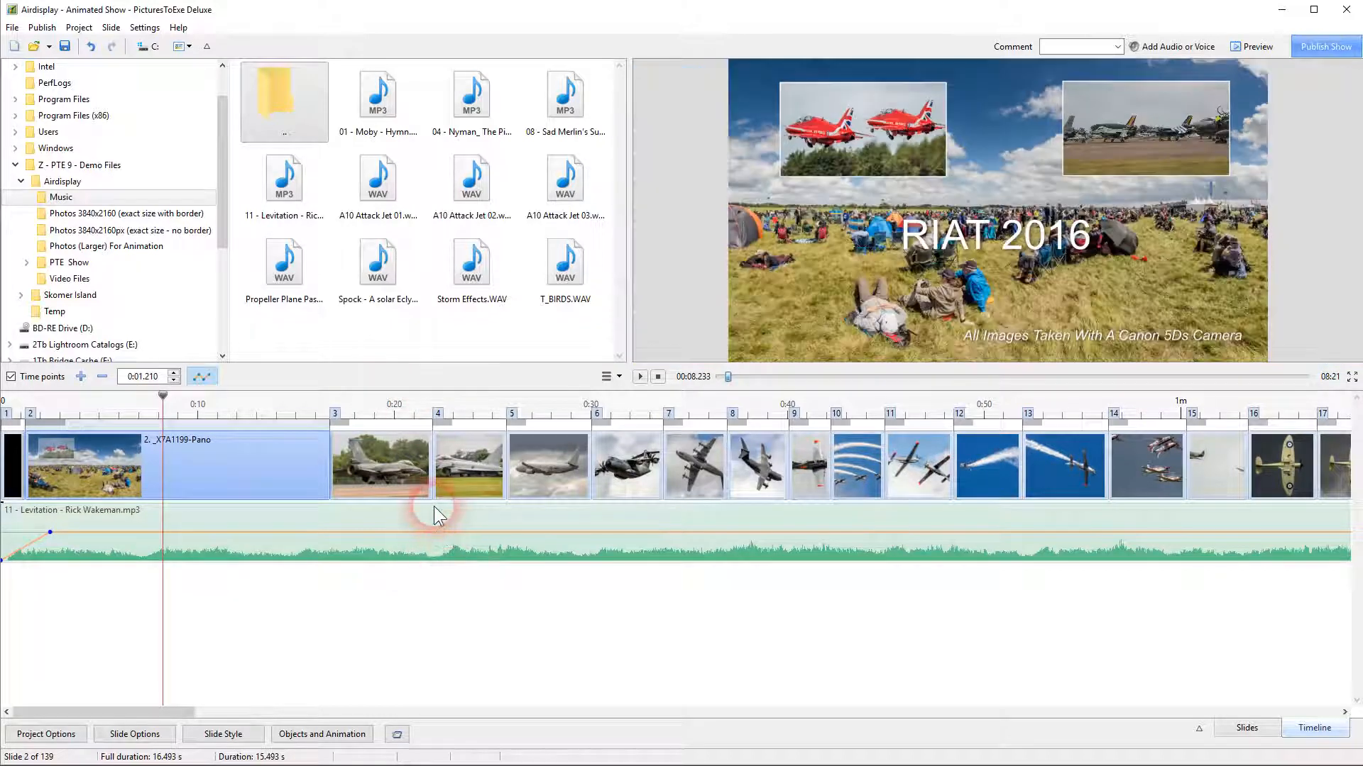
key(ctrl)
ctrl+click(449, 530)
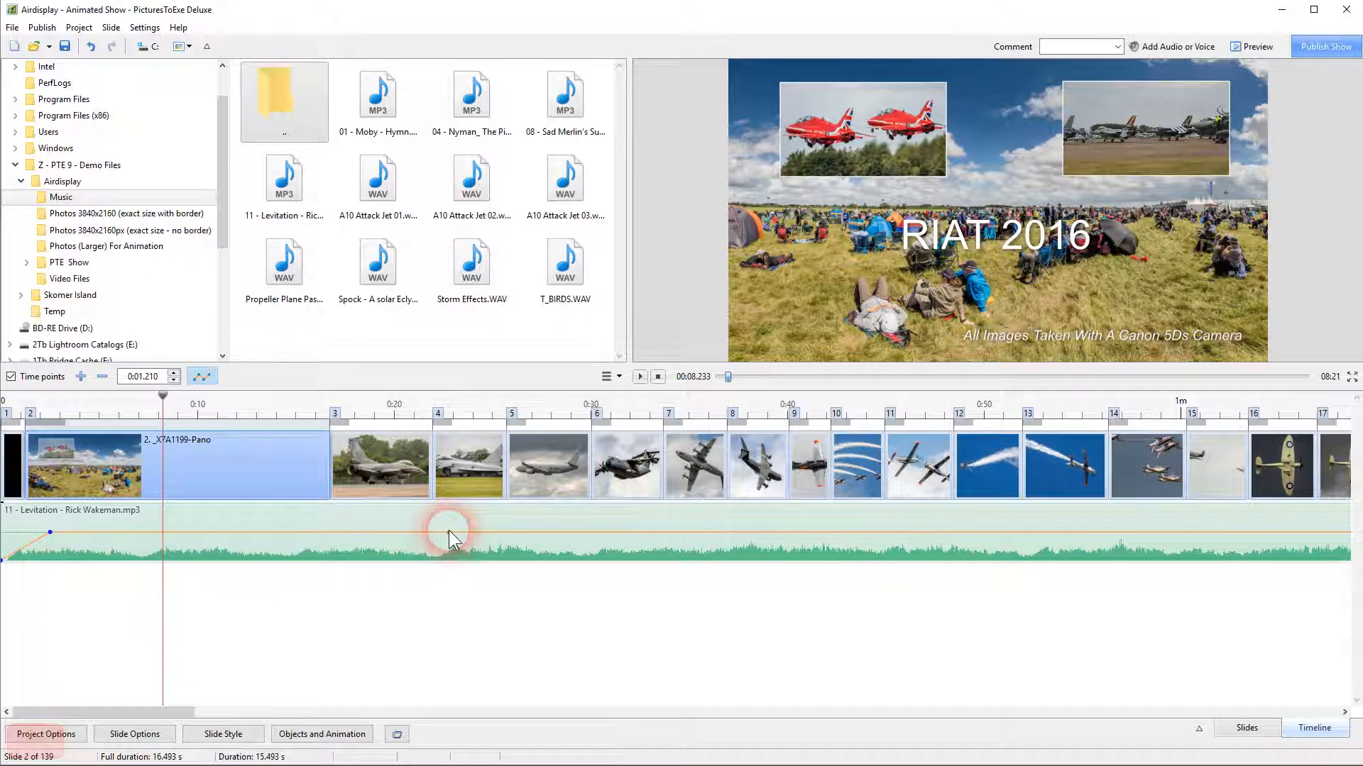
scroll(449, 530, down, 1)
scroll(449, 530, up, 1)
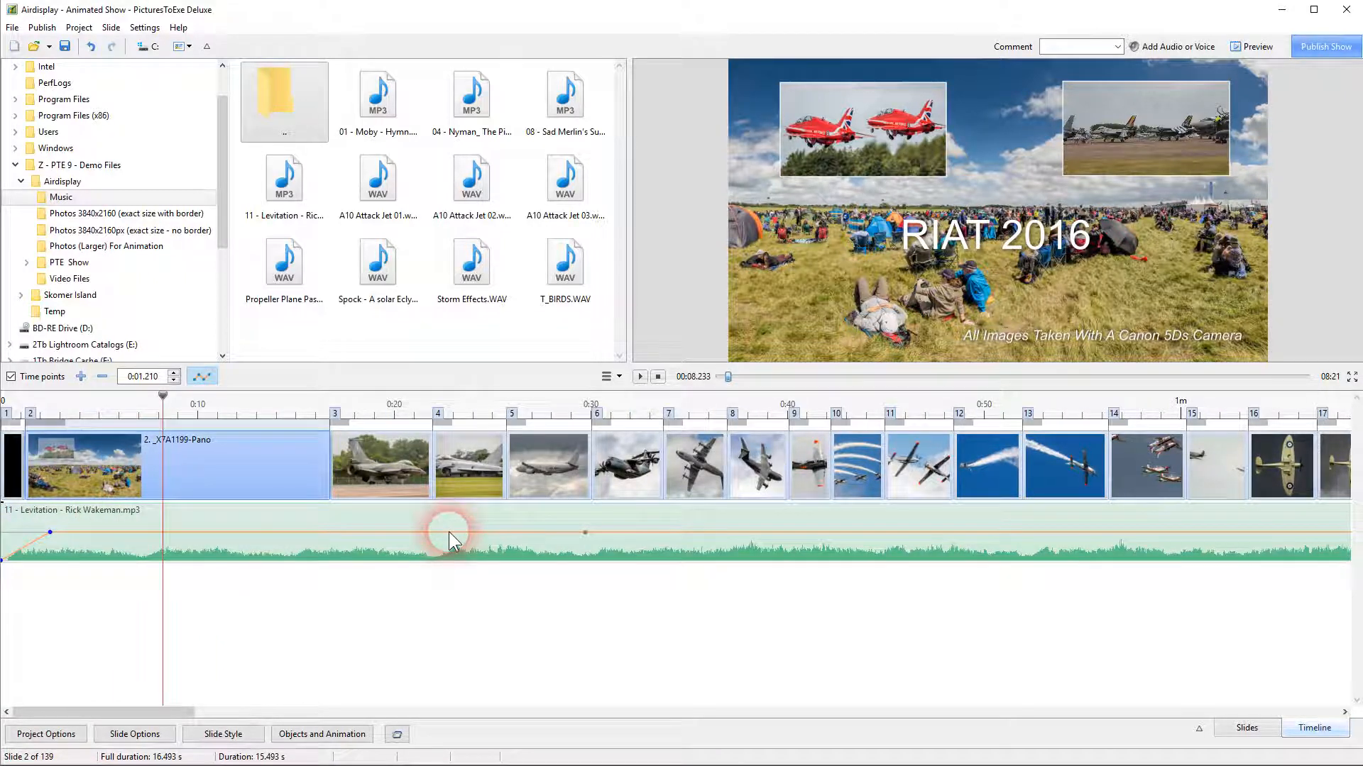
scroll(448, 531, down, 4)
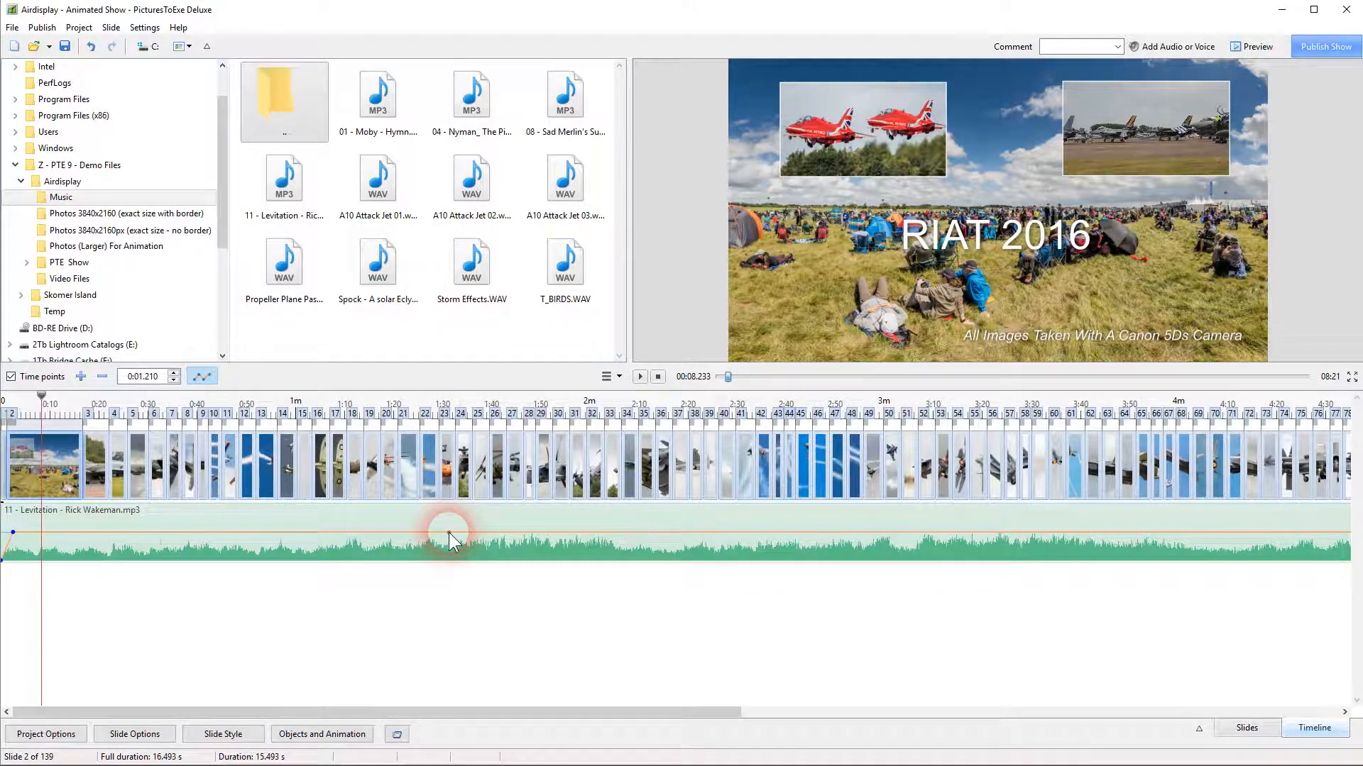
scroll(448, 532, down, 3)
scroll(449, 533, up, 4)
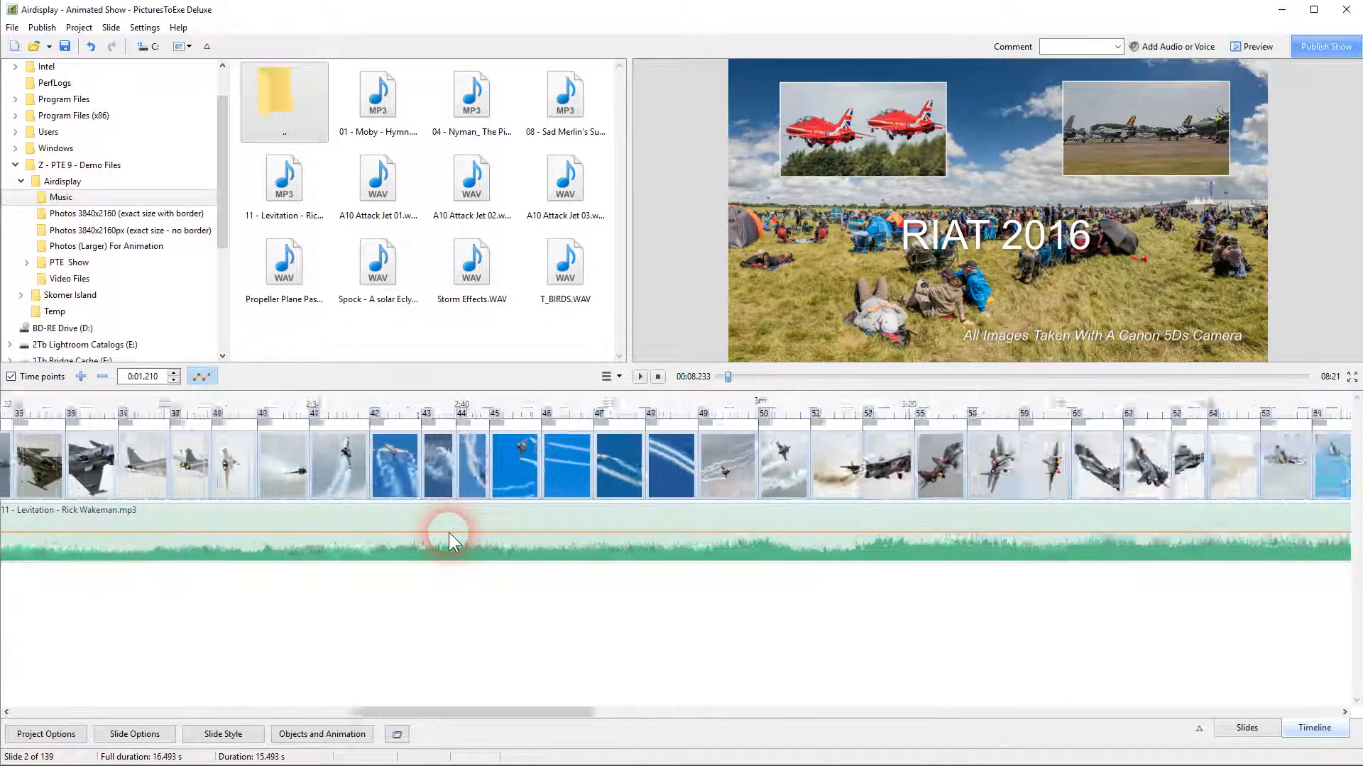
key(ctrl)
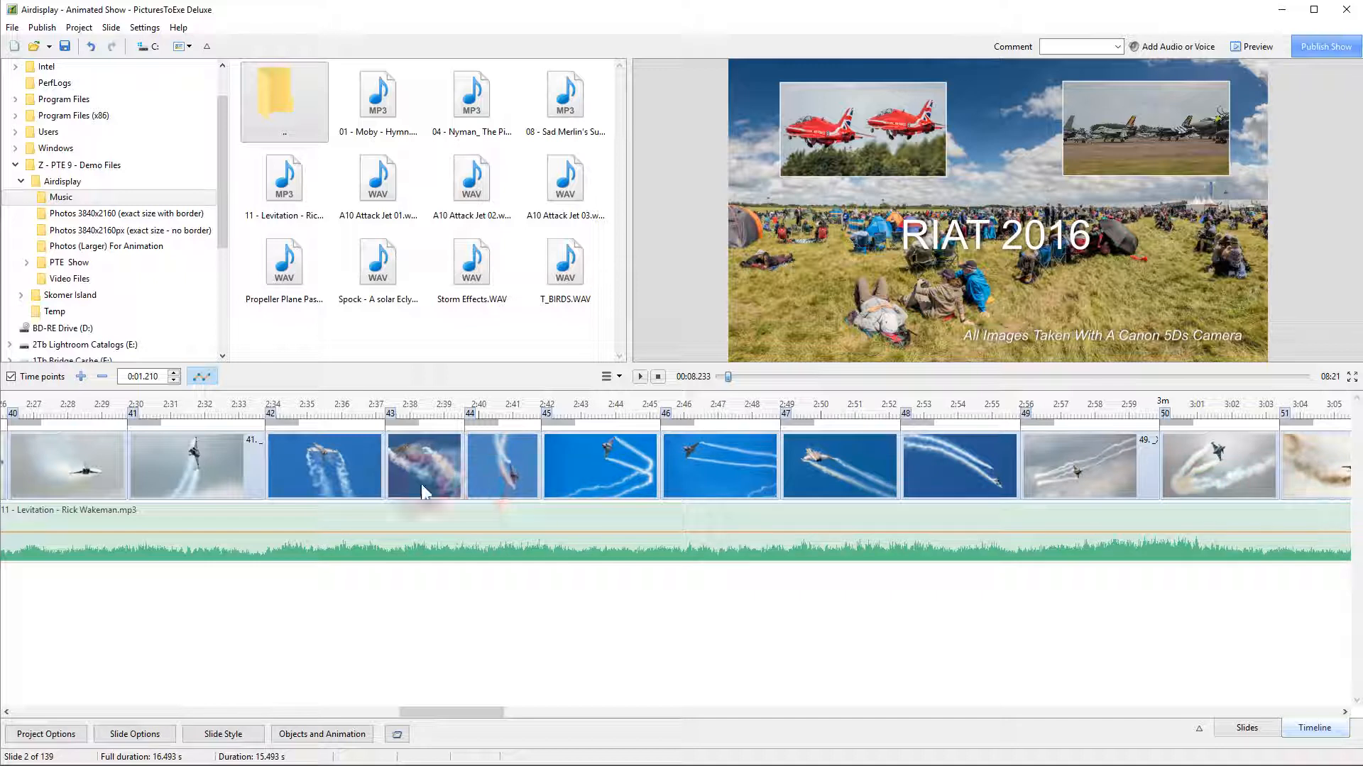
scroll(486, 521, down, 1)
scroll(485, 526, up, 4)
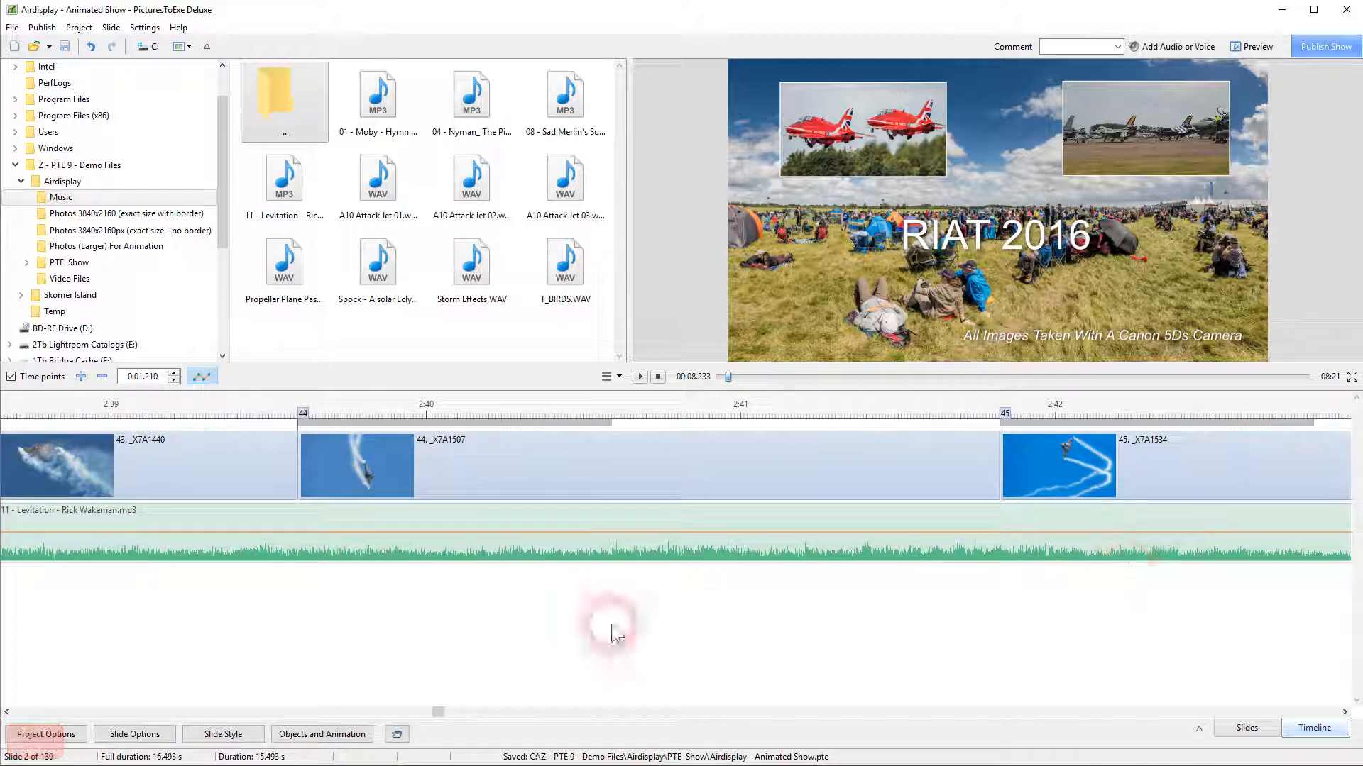
scroll(368, 531, down, 3)
scroll(371, 509, down, 4)
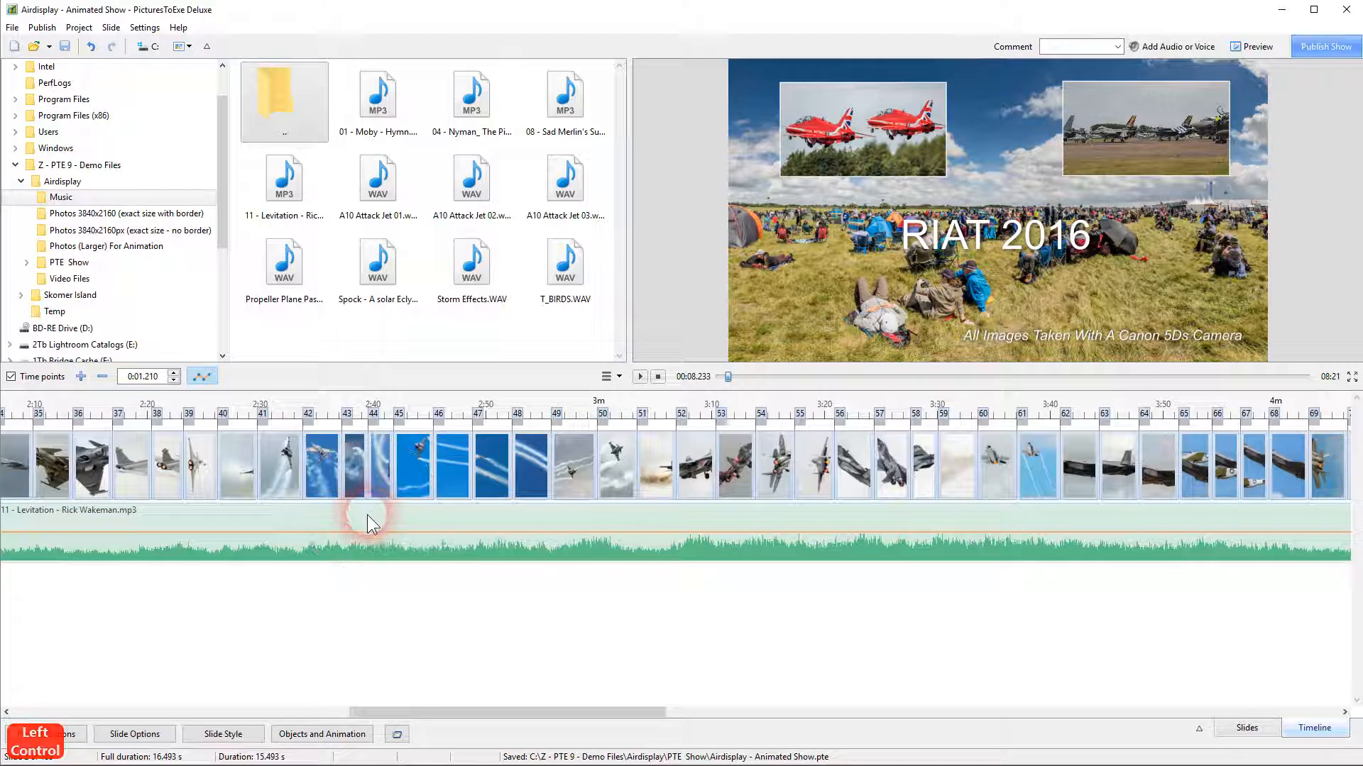
Adjust the music track's height on the timeline, leaving its waveform moderately enlarged
scroll(362, 541, up, 3)
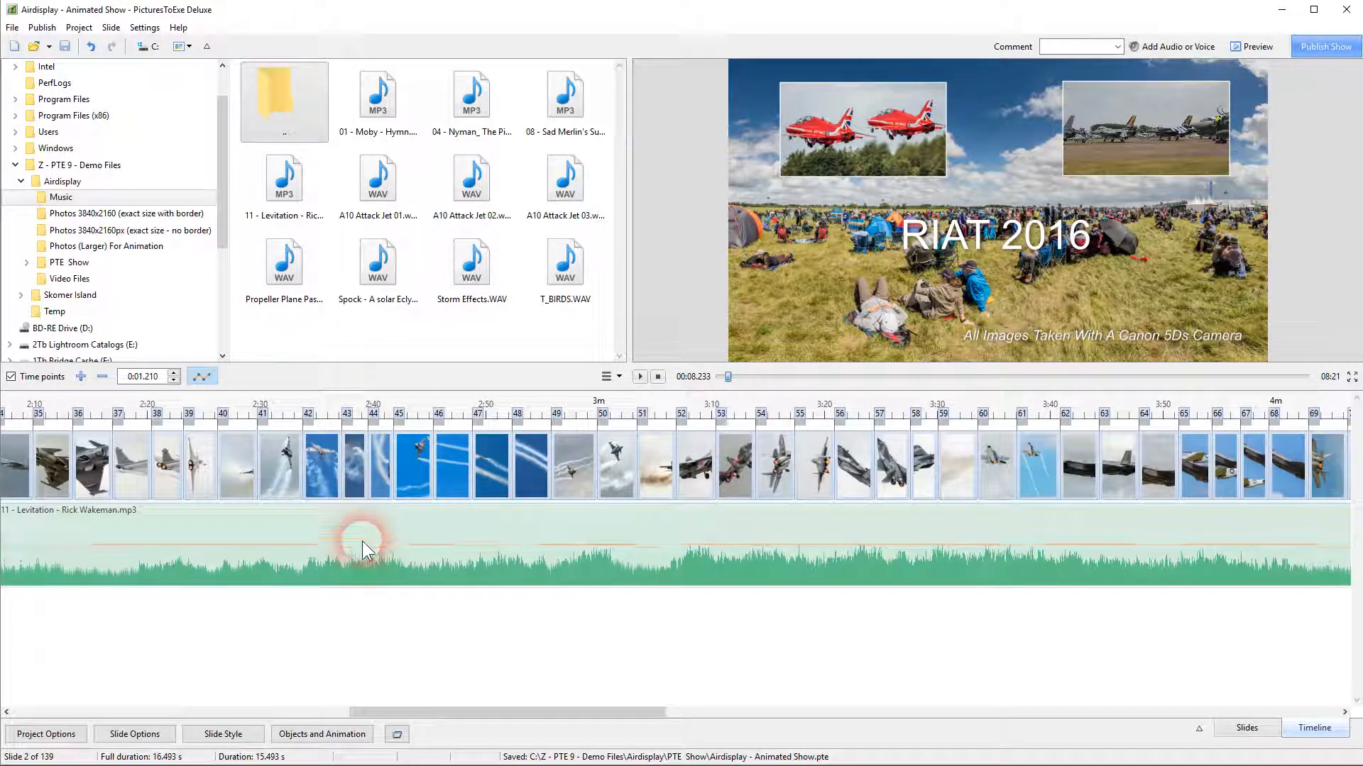
scroll(362, 540, down, 3)
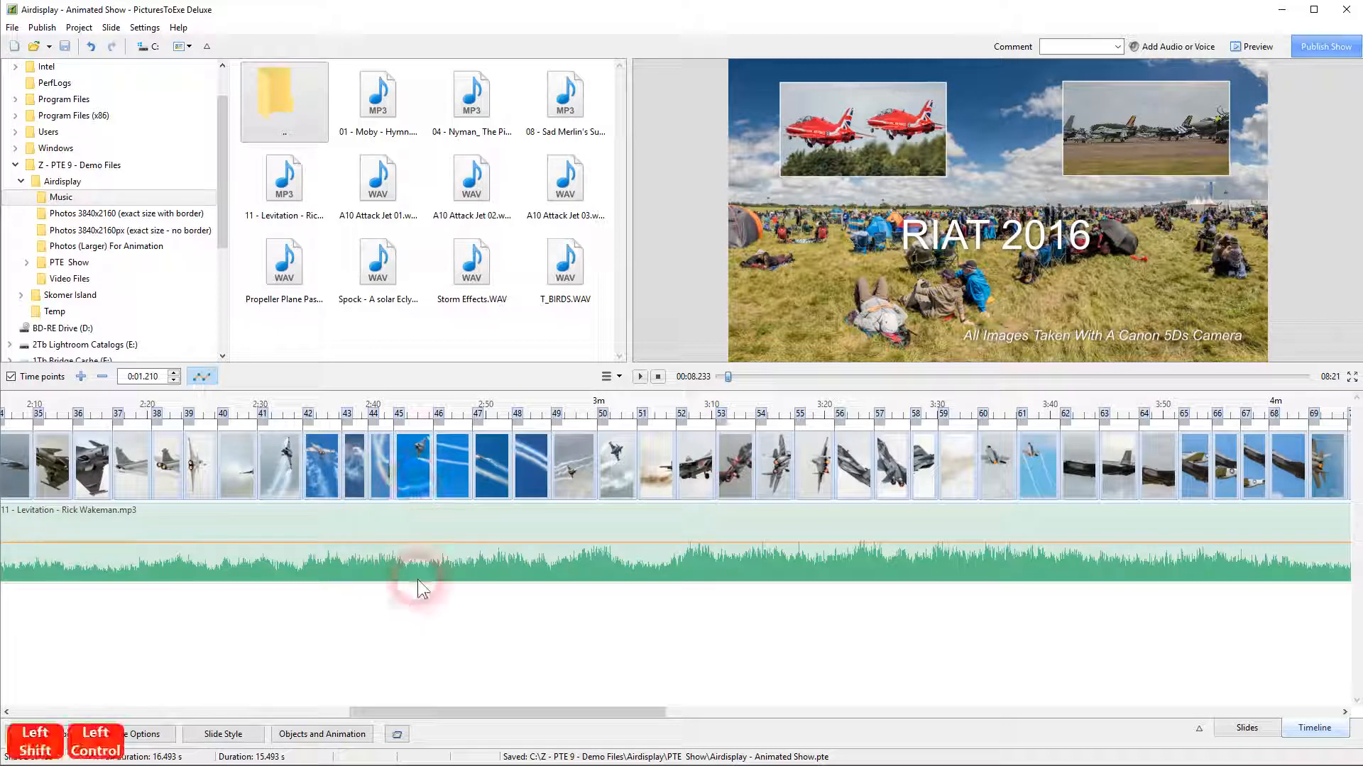
scroll(429, 485, up, 3)
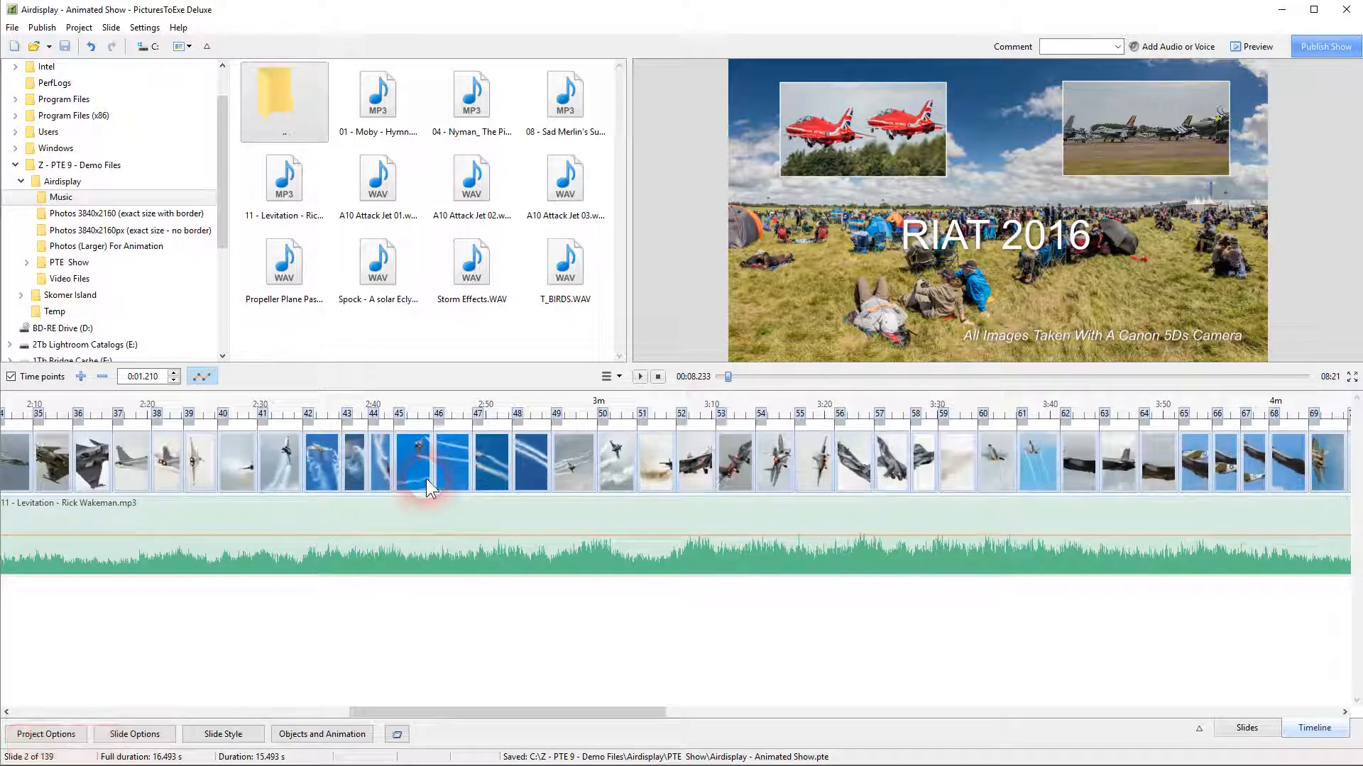
scroll(426, 478, down, 3)
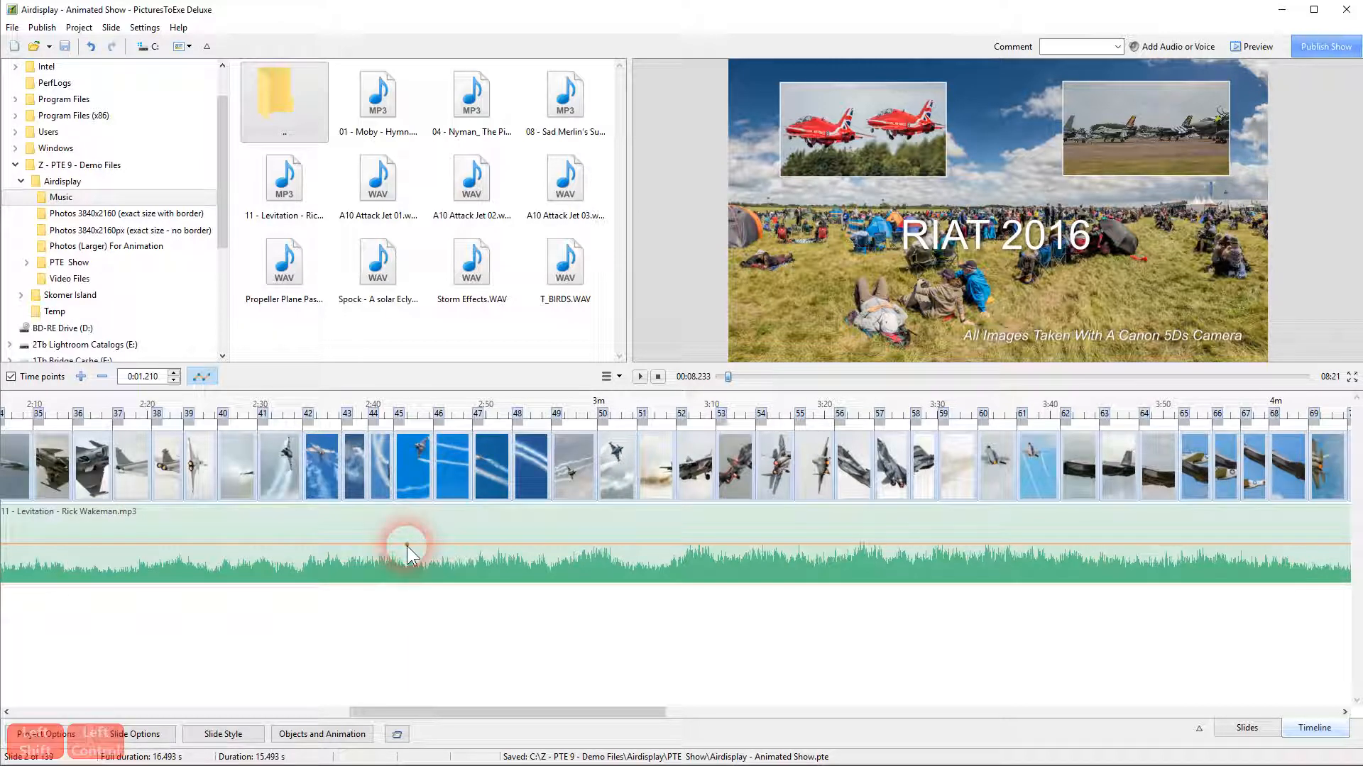
scroll(406, 538, up, 3)
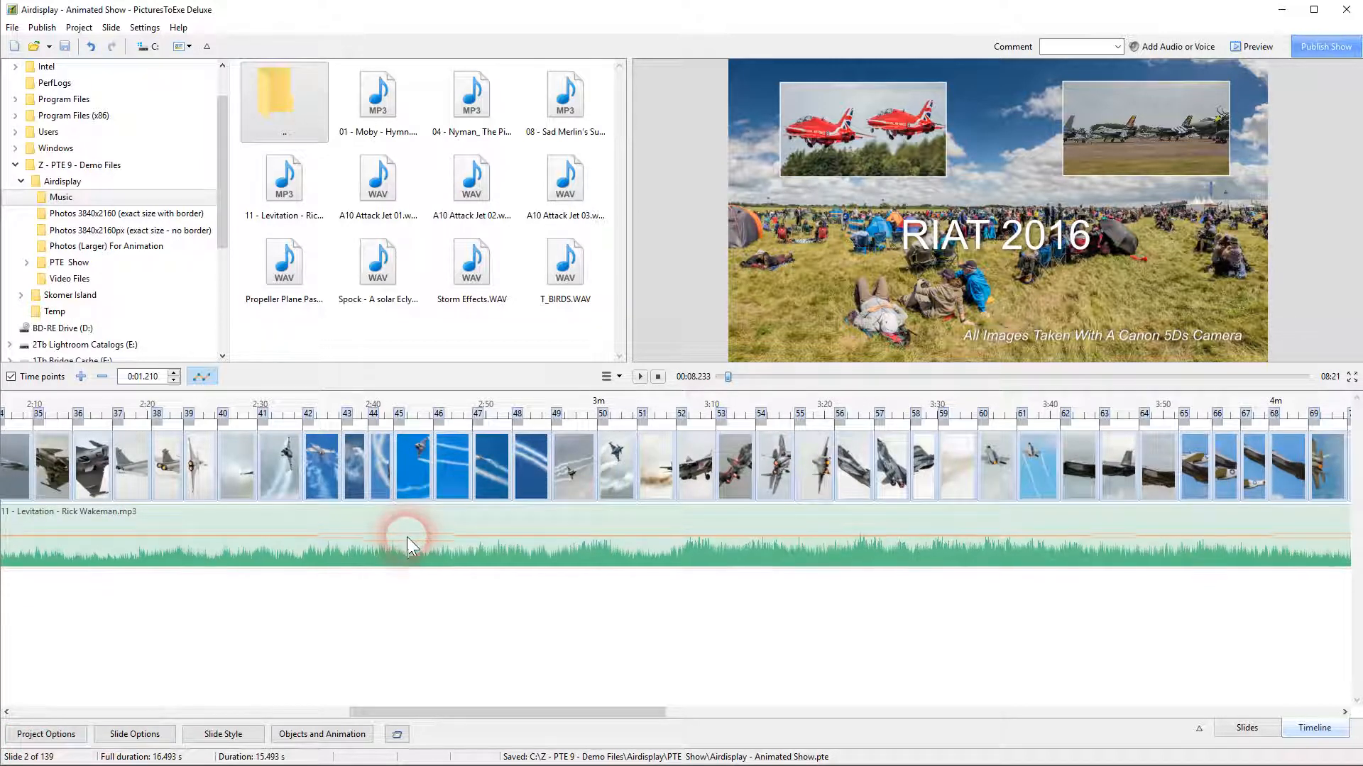
scroll(406, 533, up, 2)
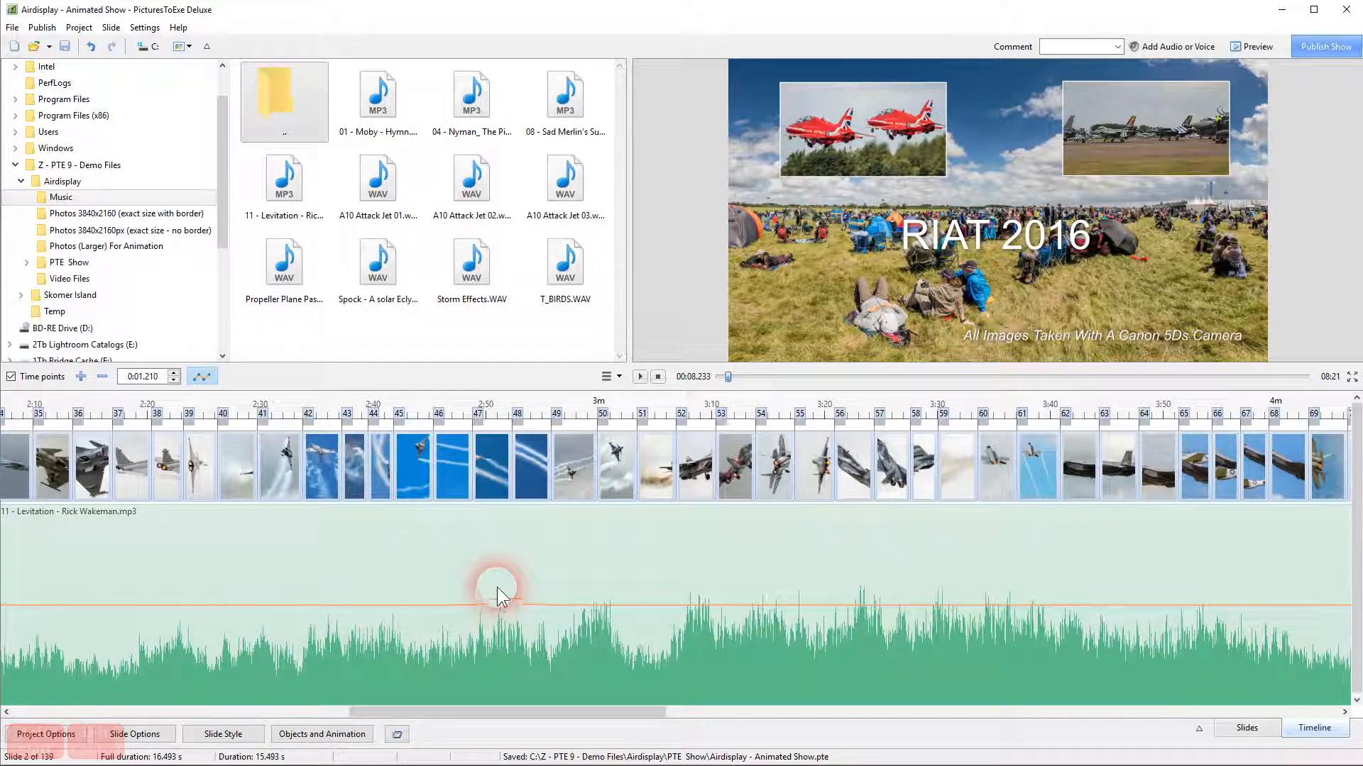
scroll(500, 582, down, 3)
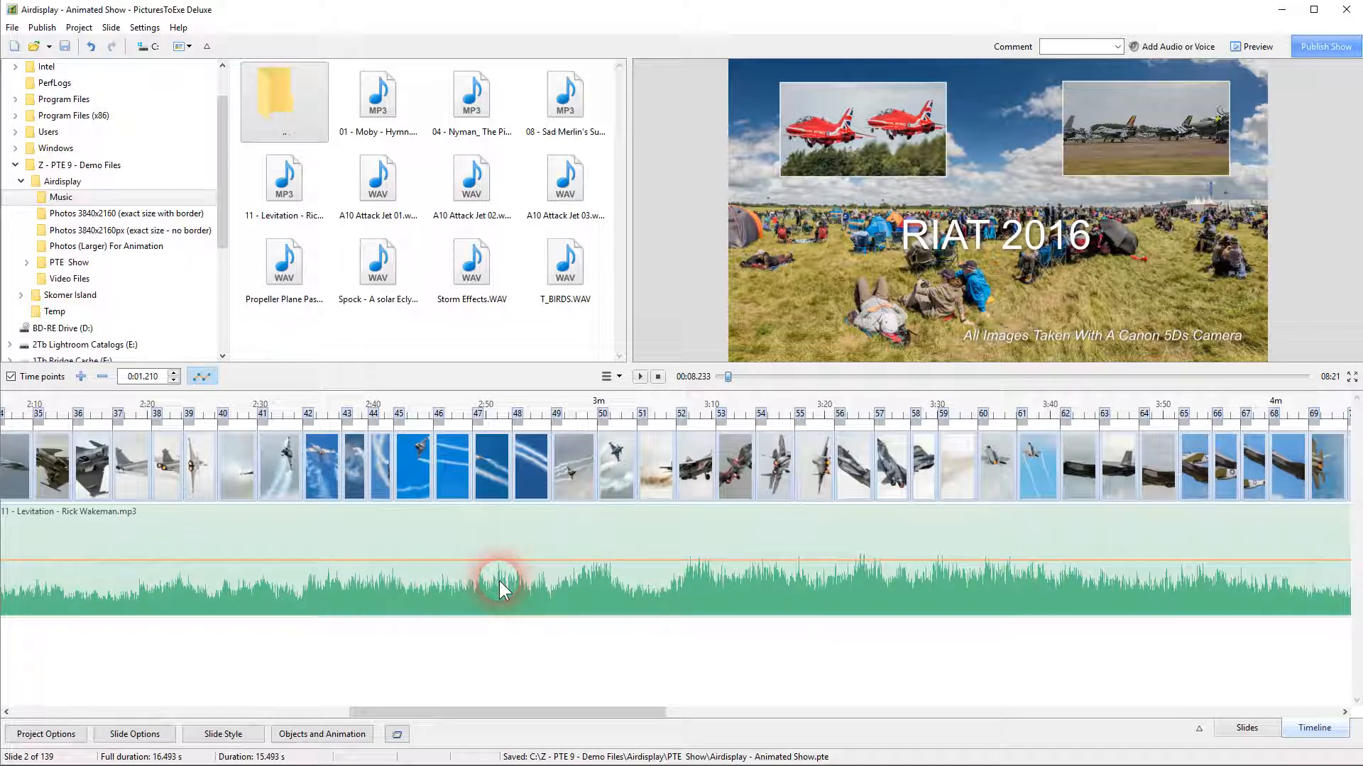
scroll(500, 581, down, 2)
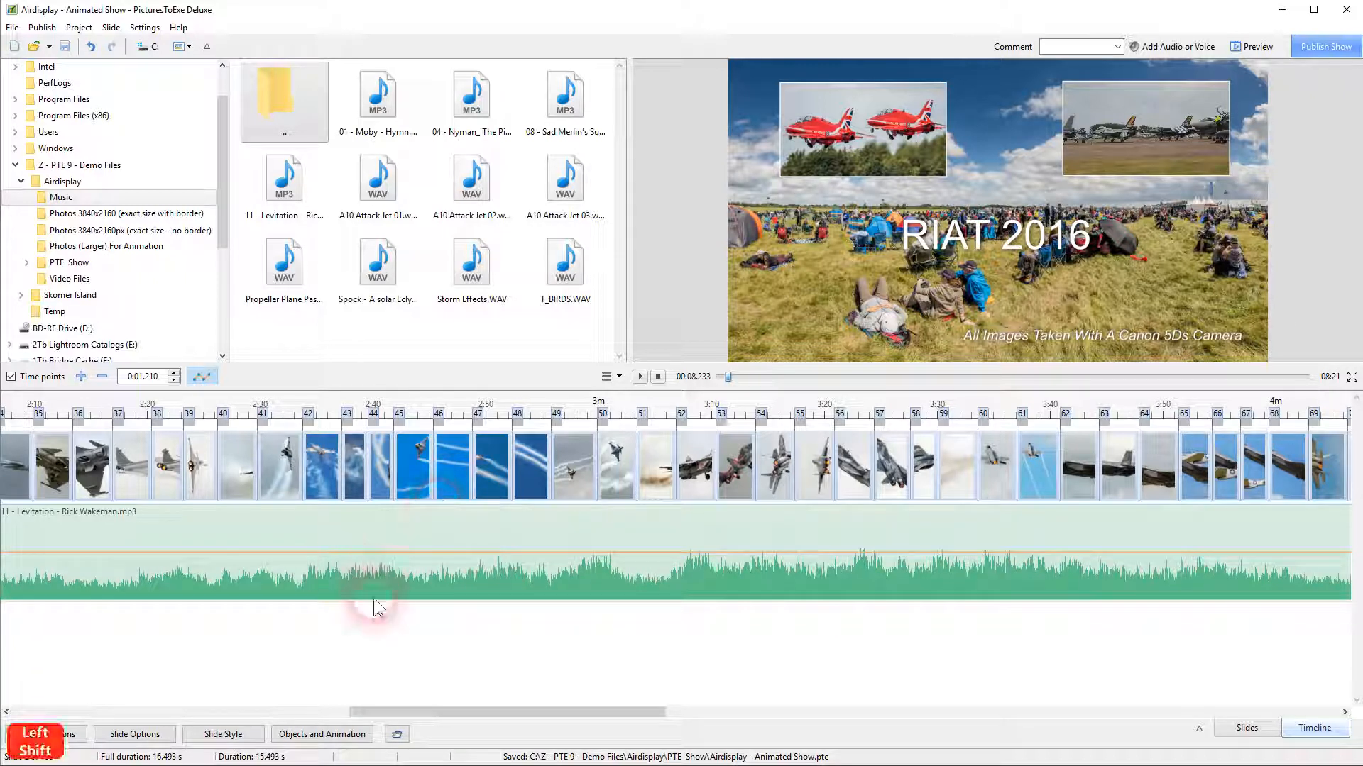
Zoom in the timeline's time scale and return to its start, with the first twelve slides in view
drag(420, 713, 83, 712)
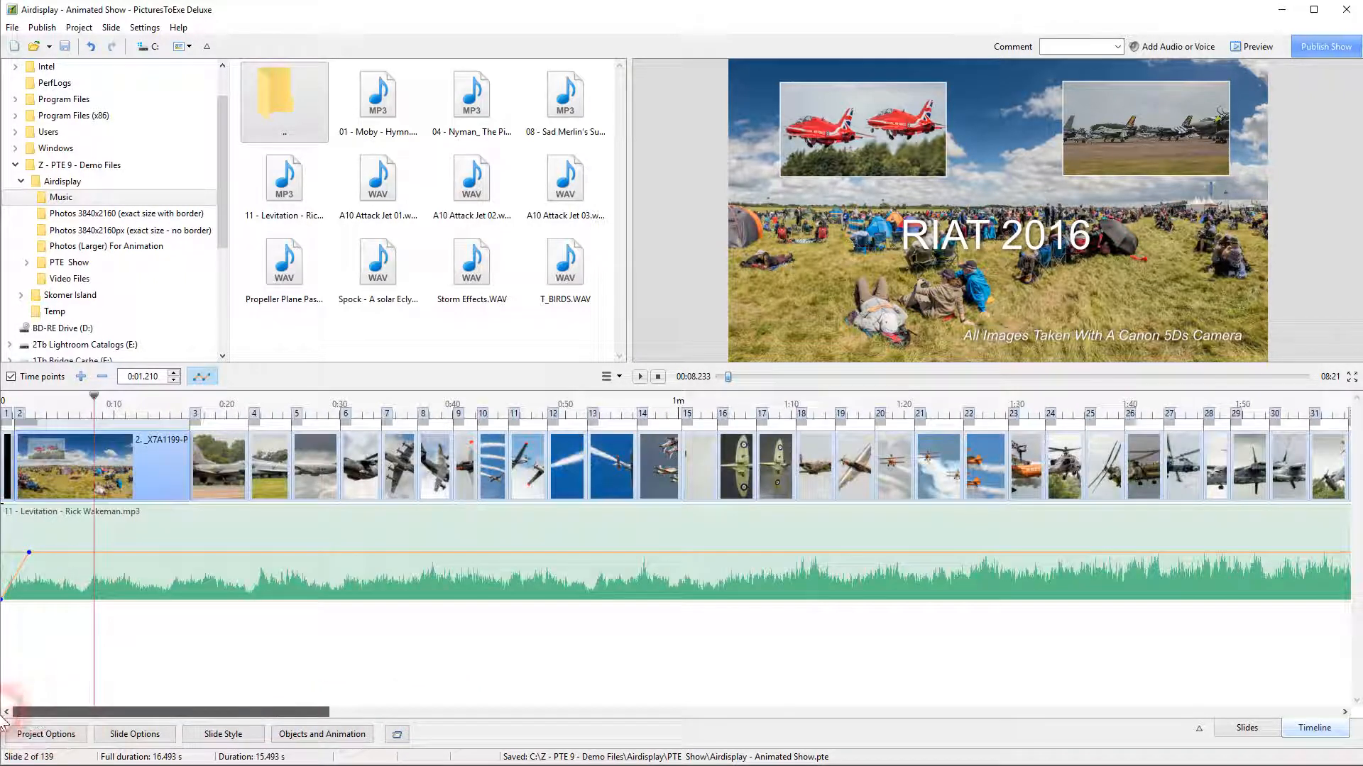
click(326, 666)
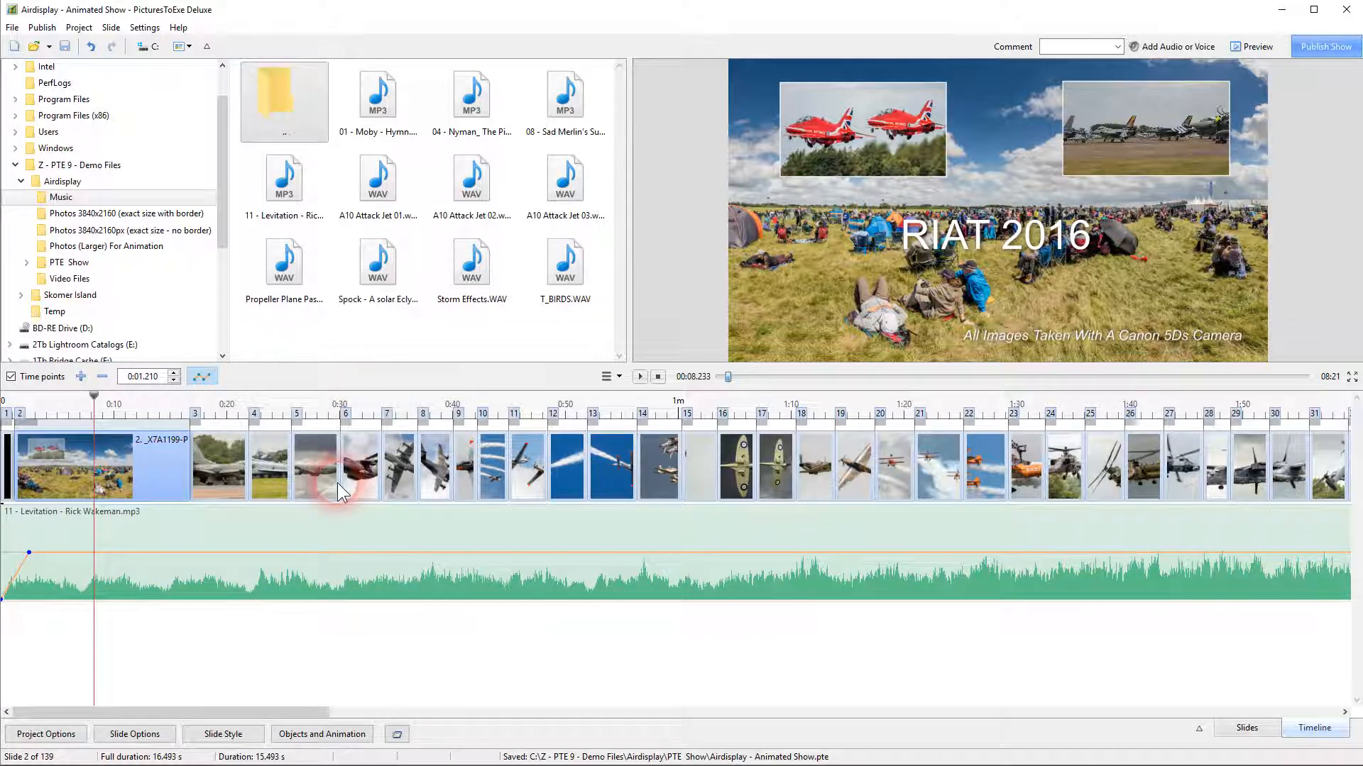
scroll(337, 483, up, 4)
scroll(338, 483, down, 3)
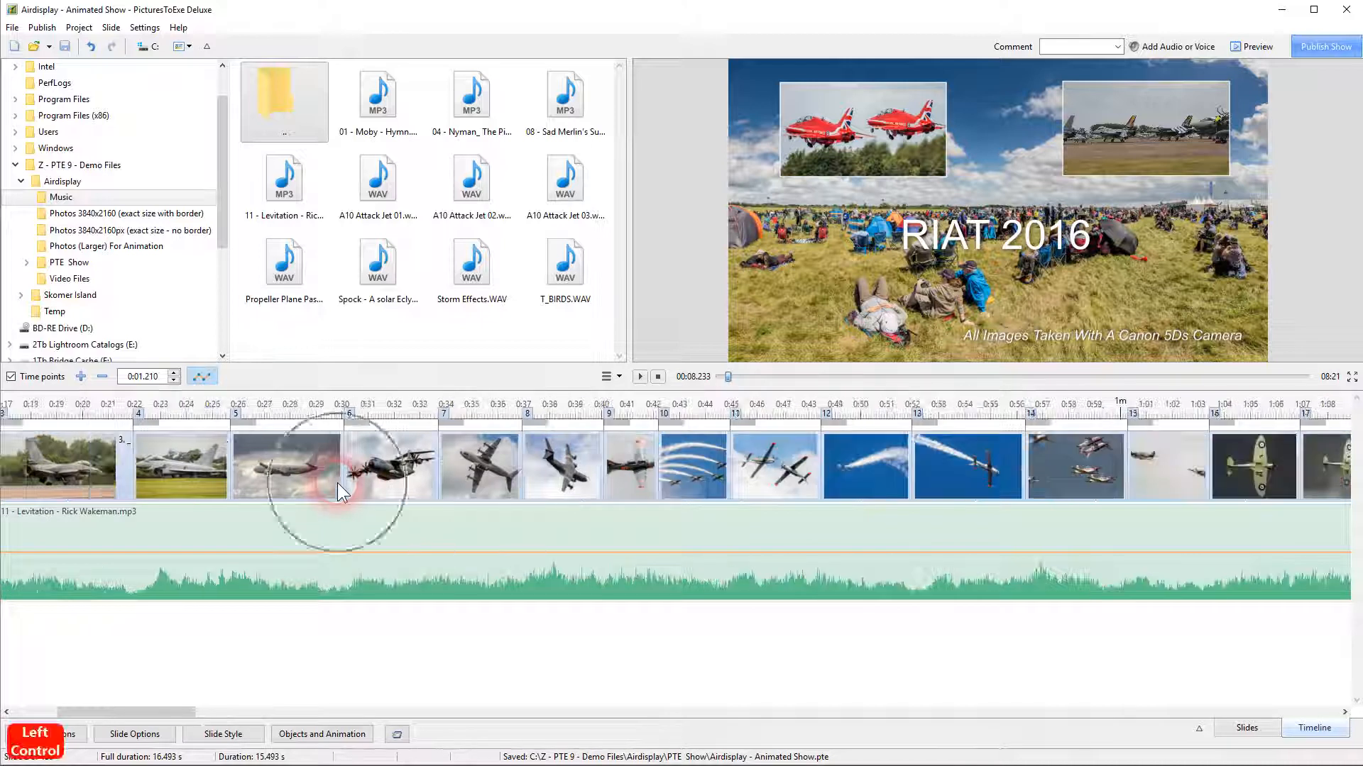
drag(192, 713, 45, 714)
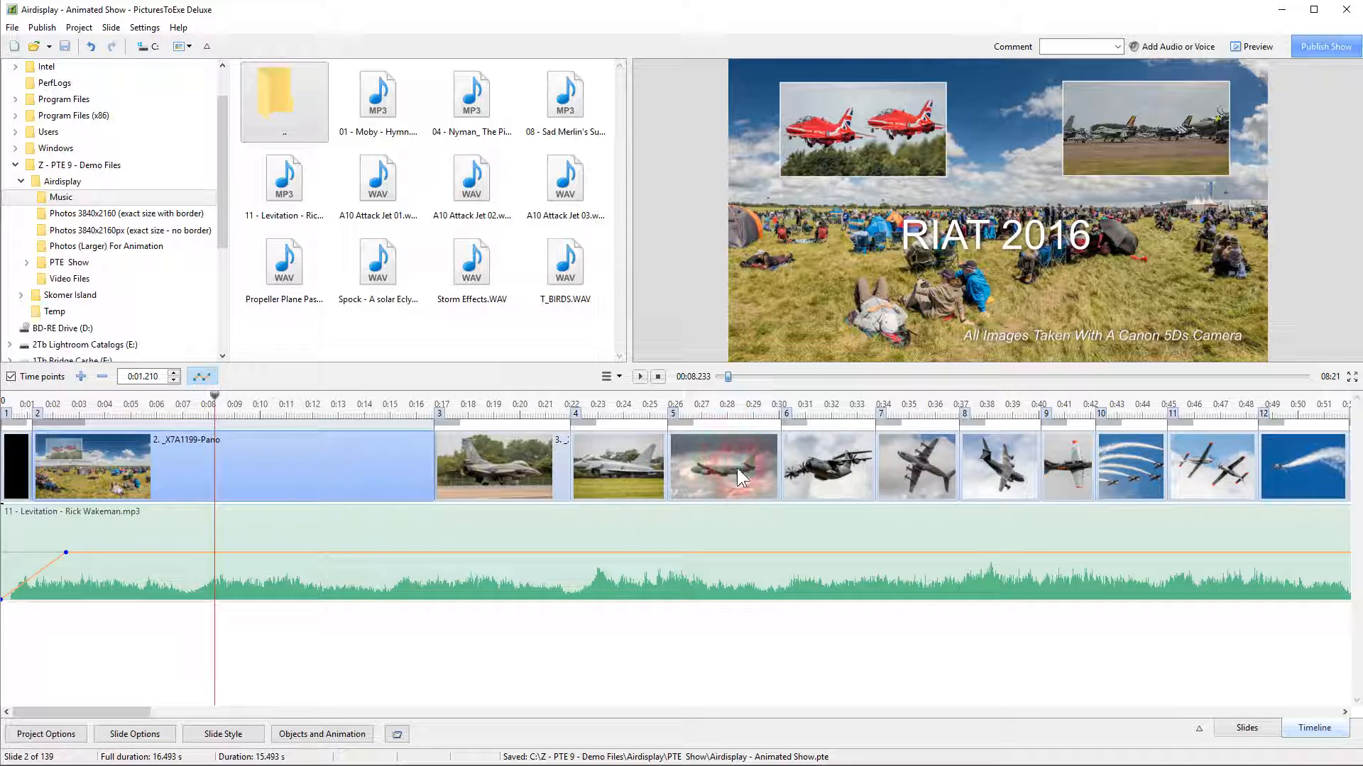
Add A10 Attack Jet 01.wav on a new audio track below the music, starting at slide 5
click(384, 186)
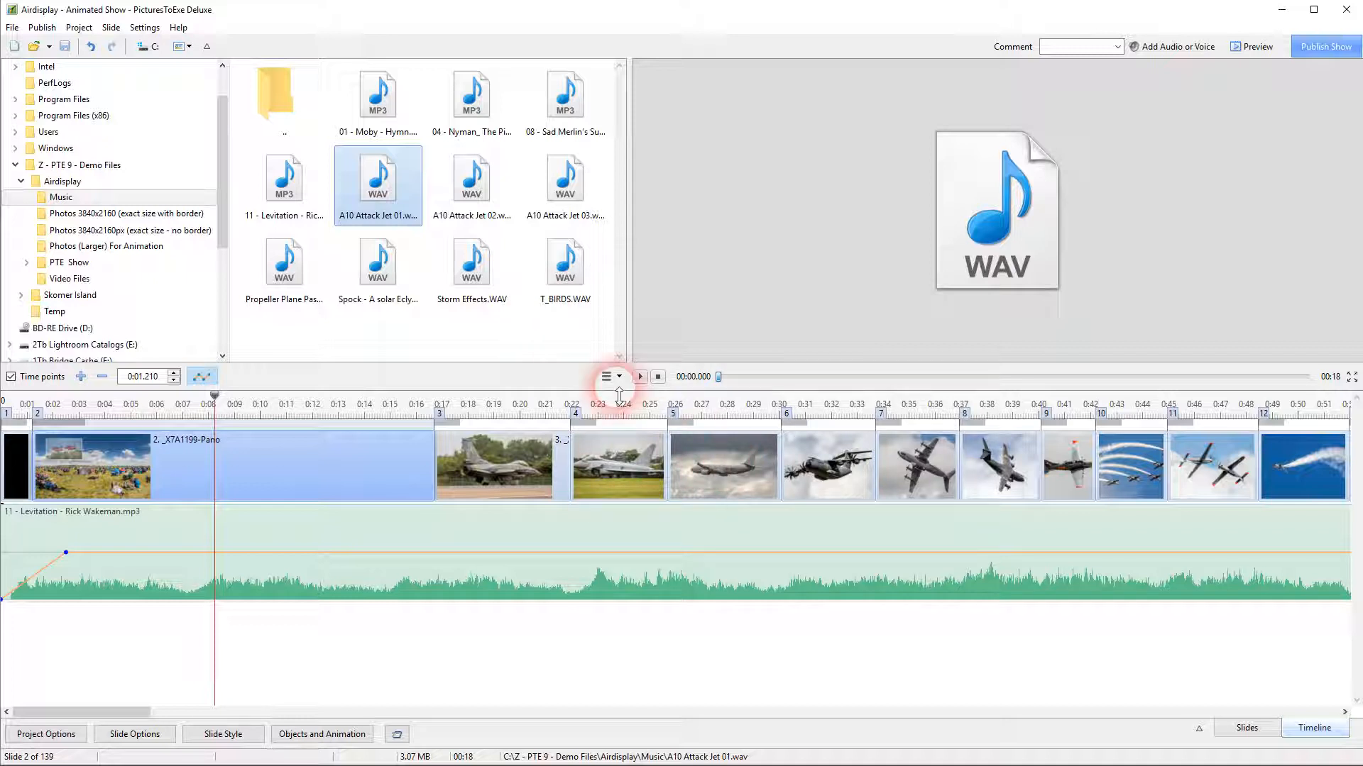
drag(376, 186, 646, 550)
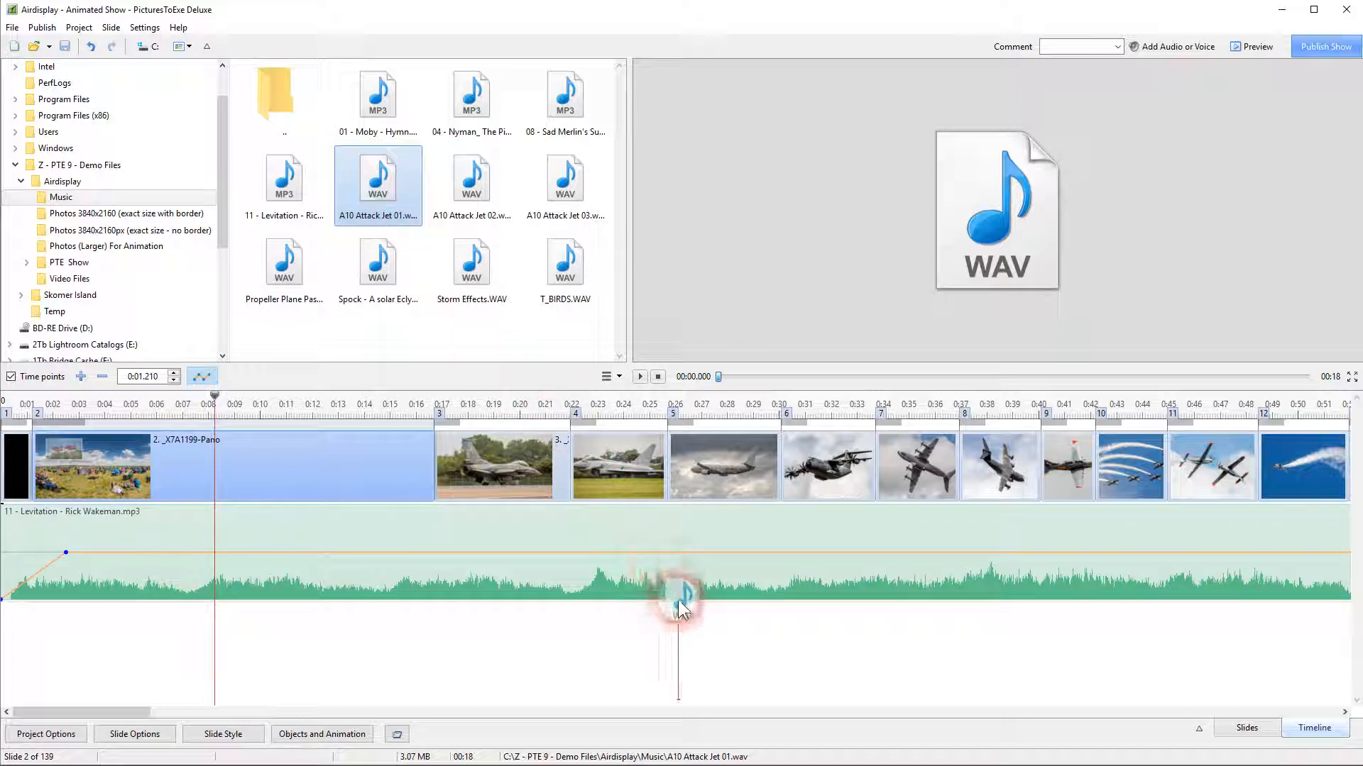
mouse_move(678, 619)
mouse_down()
mouse_move(728, 636)
mouse_move(669, 638)
mouse_up()
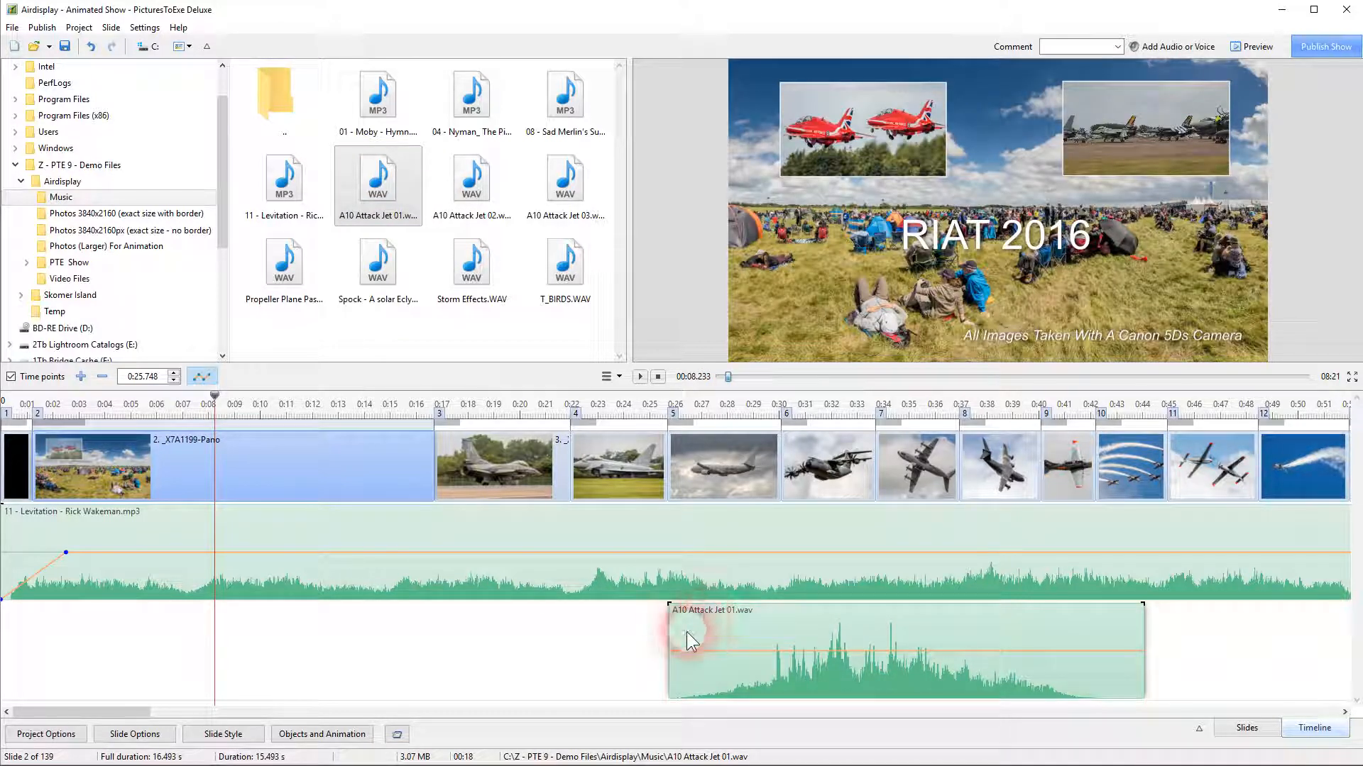
Trim the jet clip at both ends to about 7.5 seconds and move it back to the start of slide 5
drag(669, 636, 741, 646)
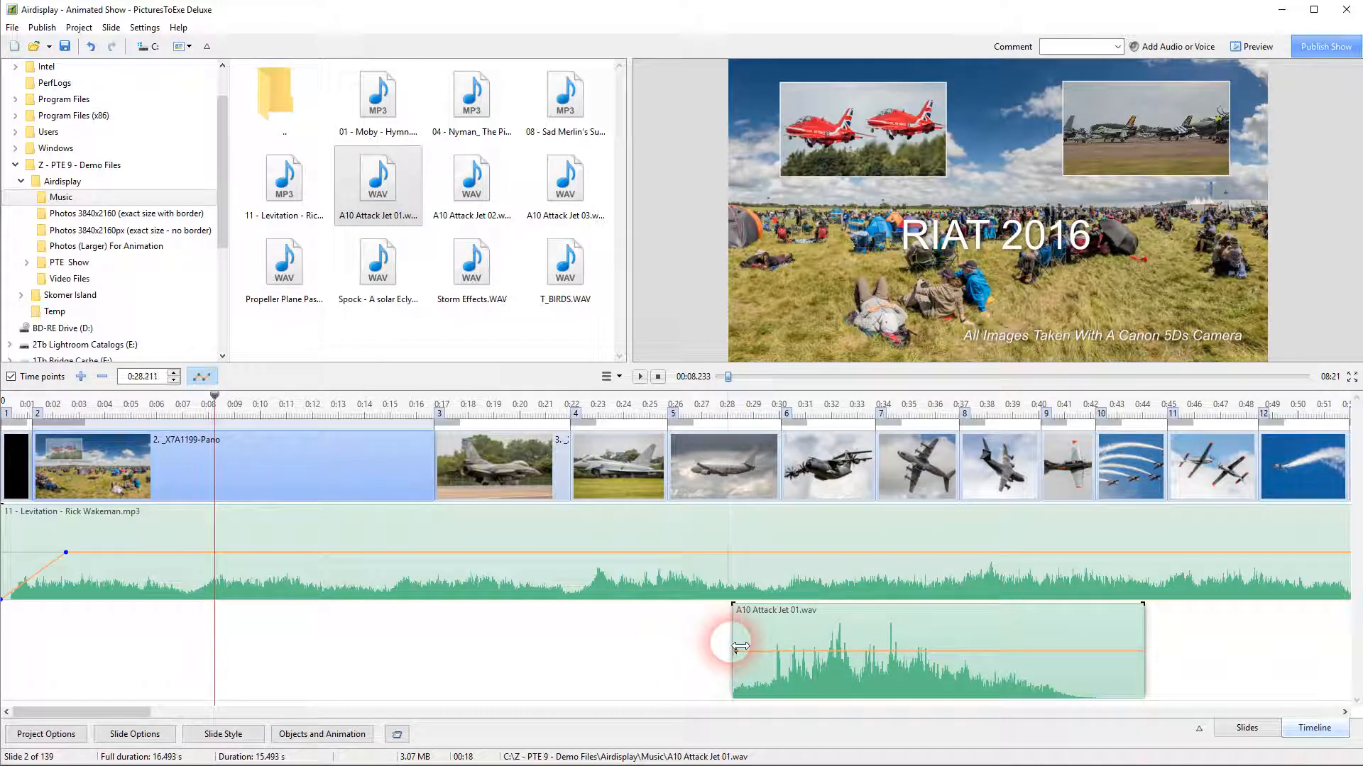
drag(1142, 664, 928, 675)
drag(882, 624, 834, 634)
drag(832, 634, 828, 632)
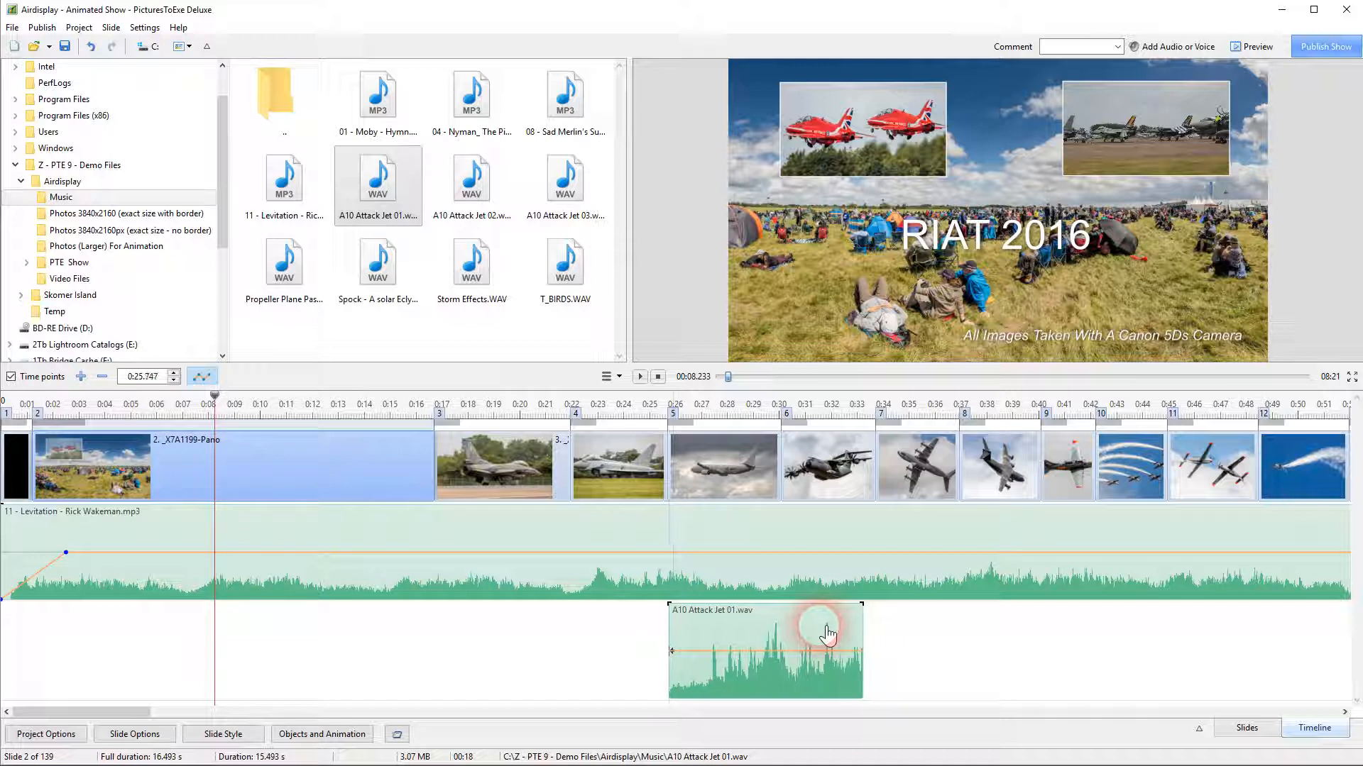
Add volume envelope points that fade the jet clip in over about one second and out over its last 1.5 seconds
click(697, 651)
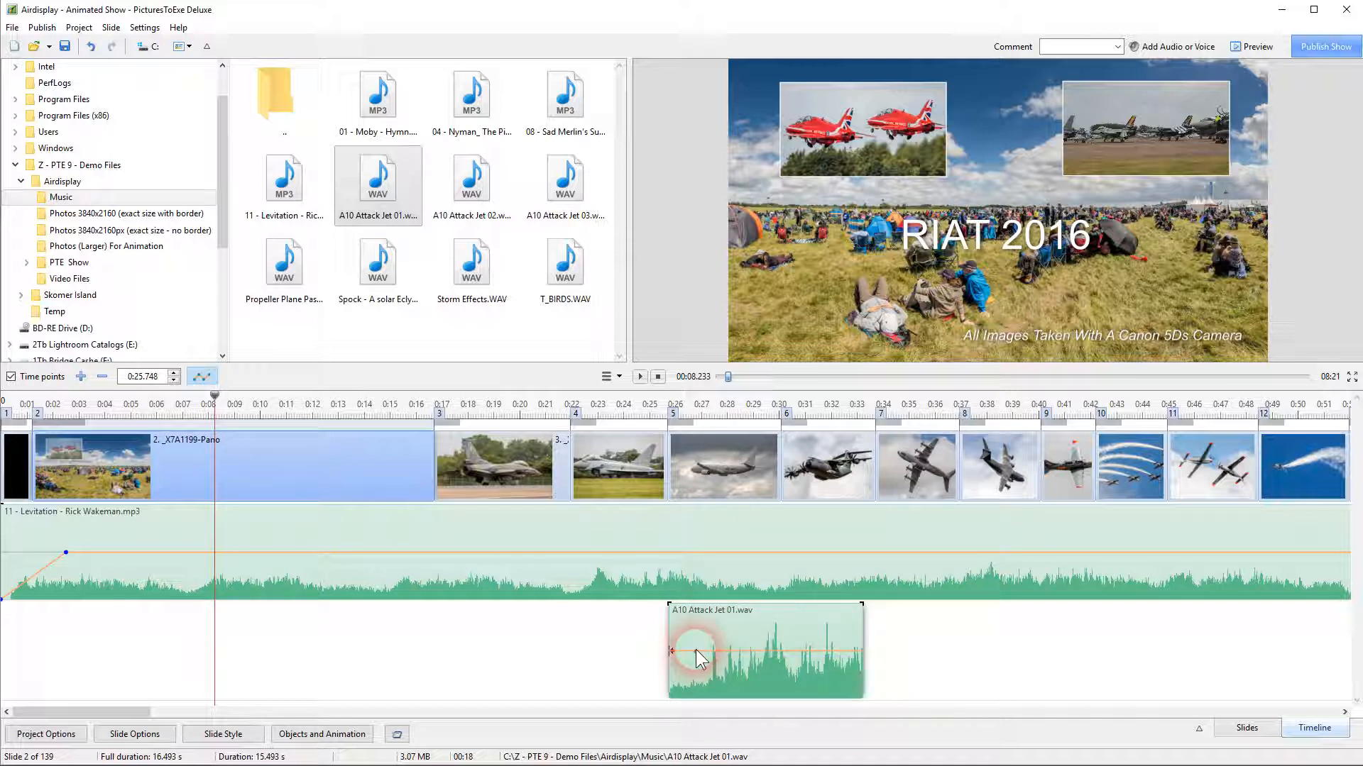
drag(674, 650, 667, 698)
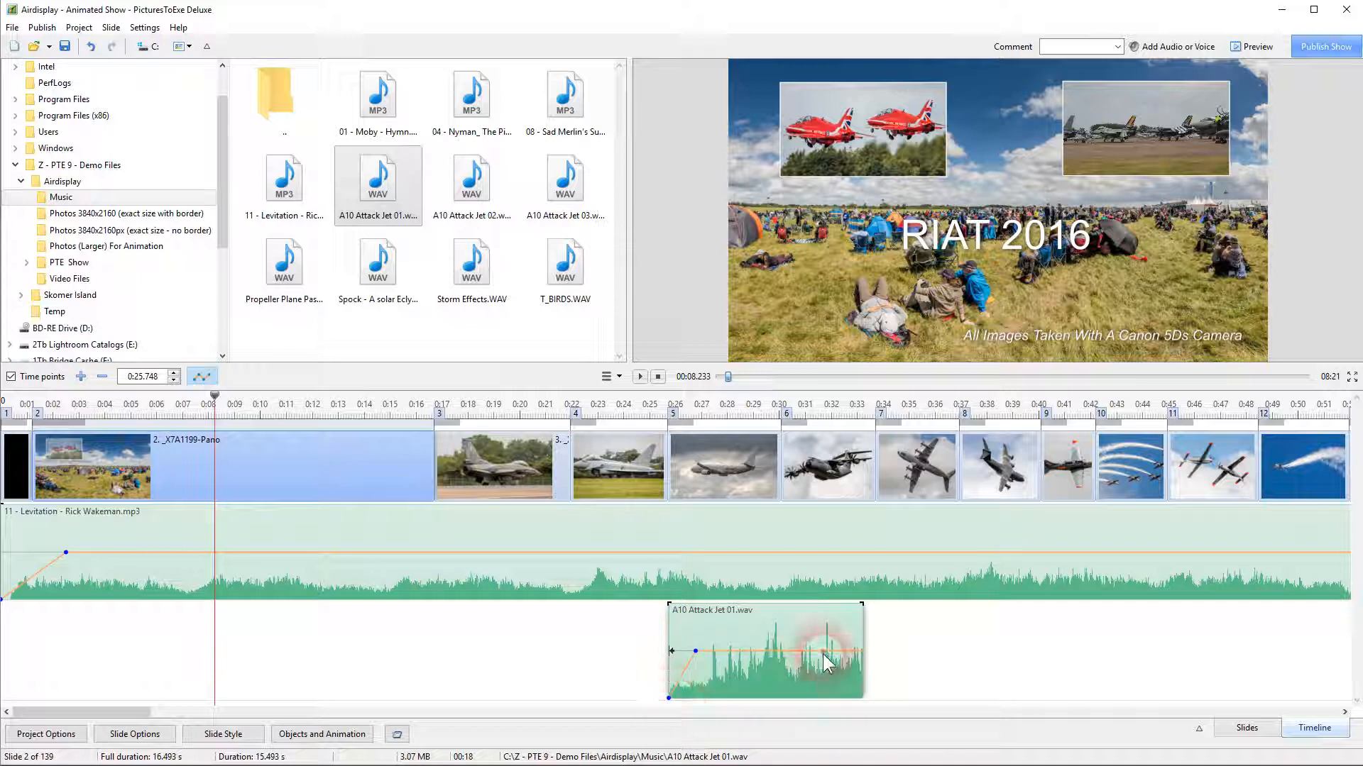
drag(858, 650, 874, 698)
drag(756, 646, 739, 589)
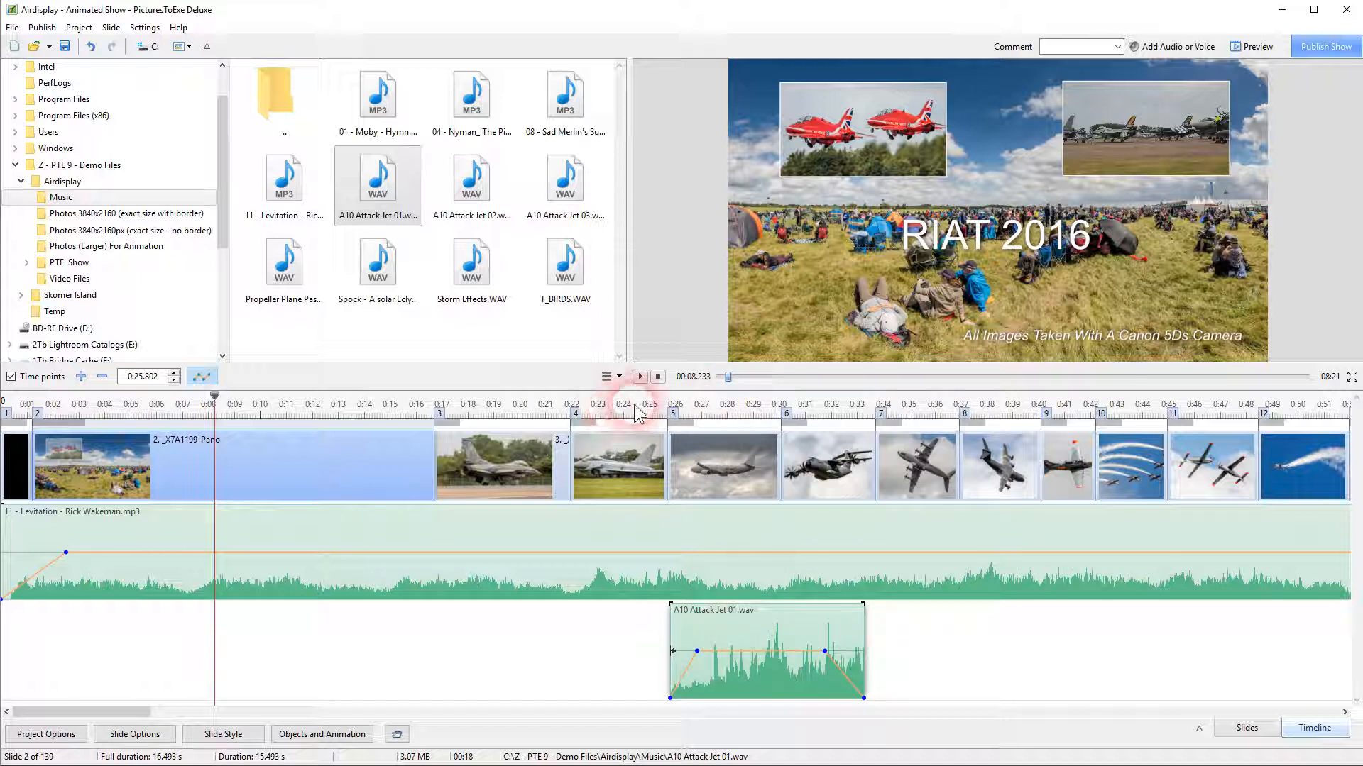
Play the show from about 0:24 to hear the start of the jet clip over the music, and stop
click(635, 411)
click(640, 377)
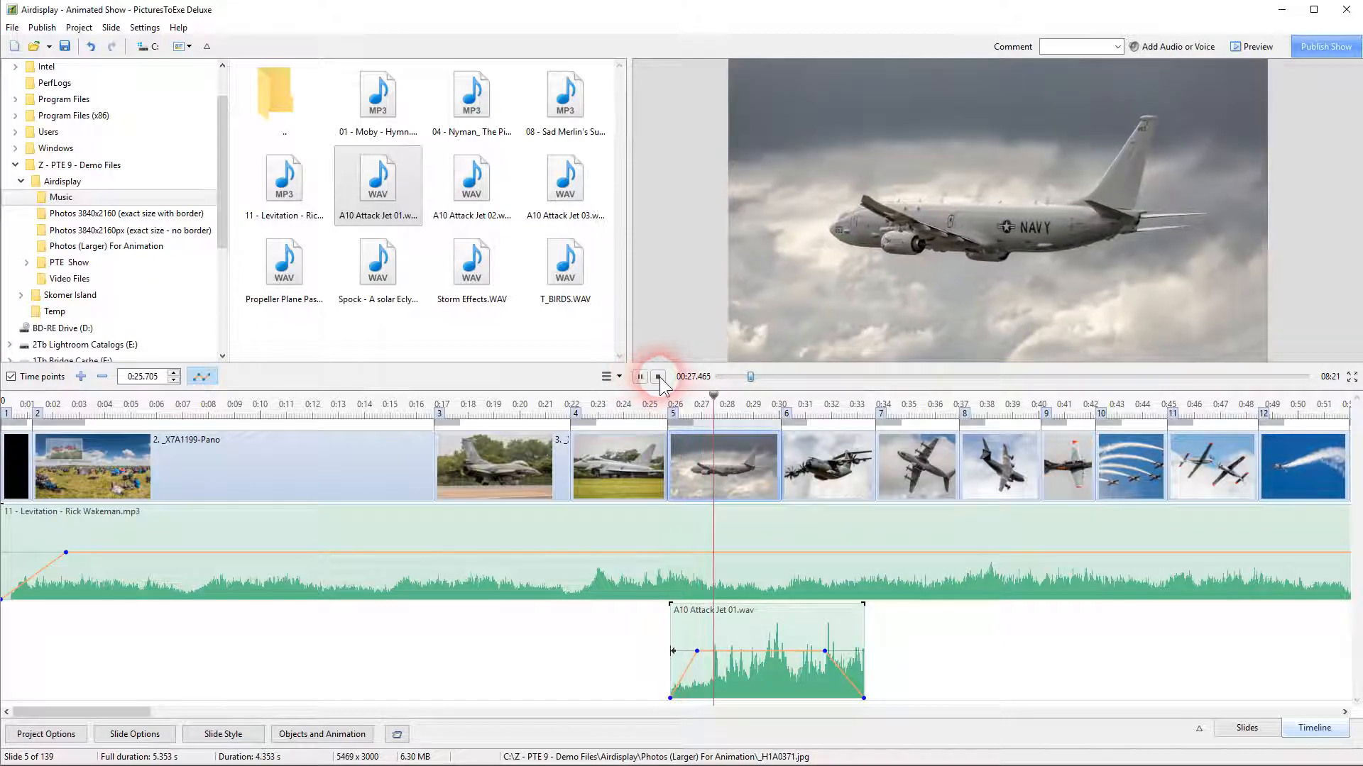
click(658, 378)
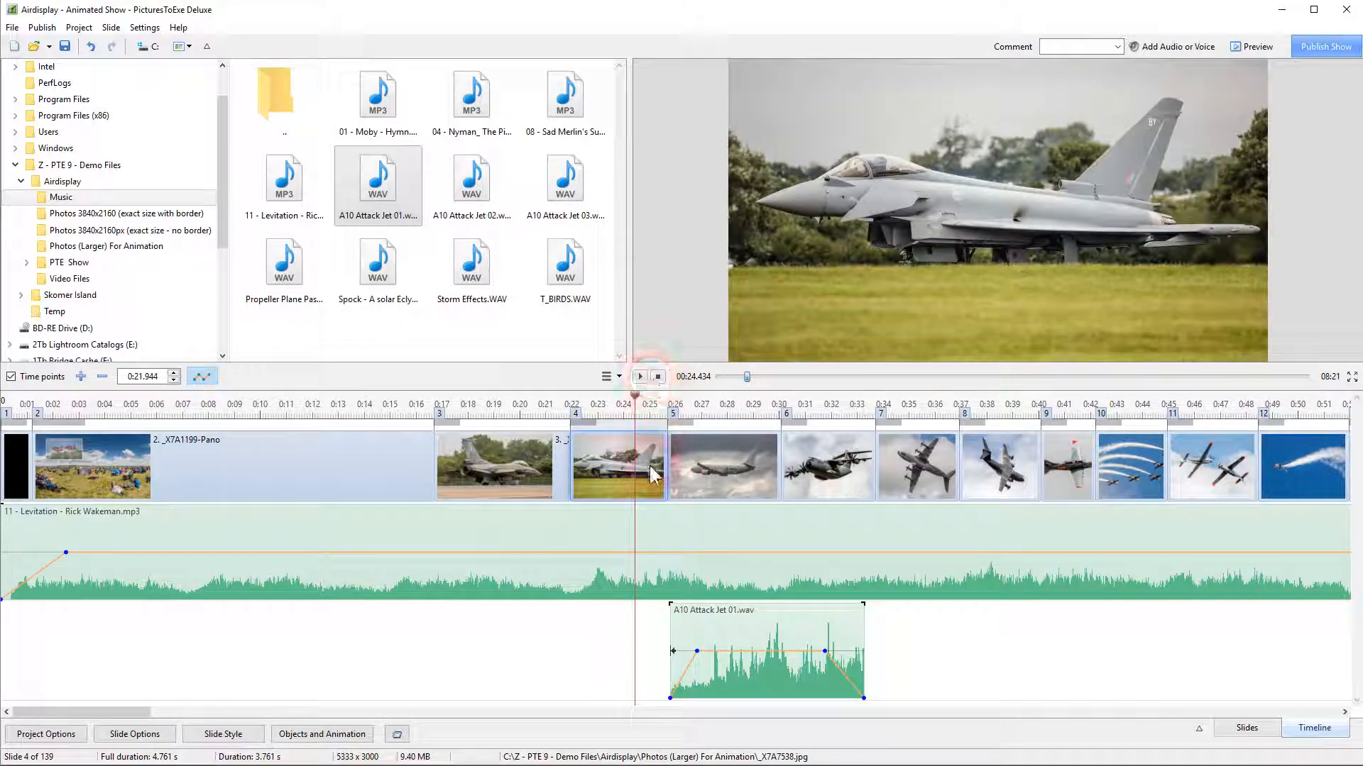
Silence the music under the jet clip, fading it down from about 0:24 to 0:26 and back up from about 0:33 to 0:35
click(676, 552)
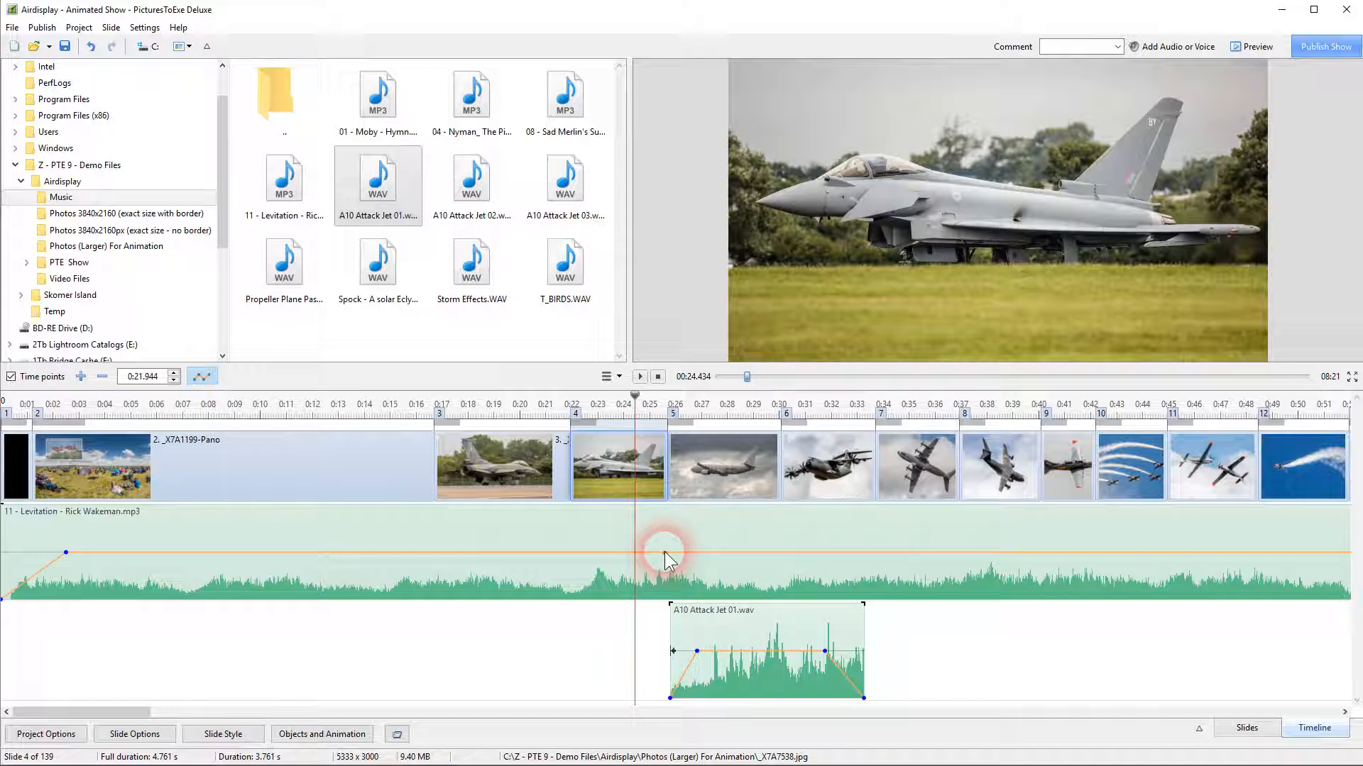
click(677, 642)
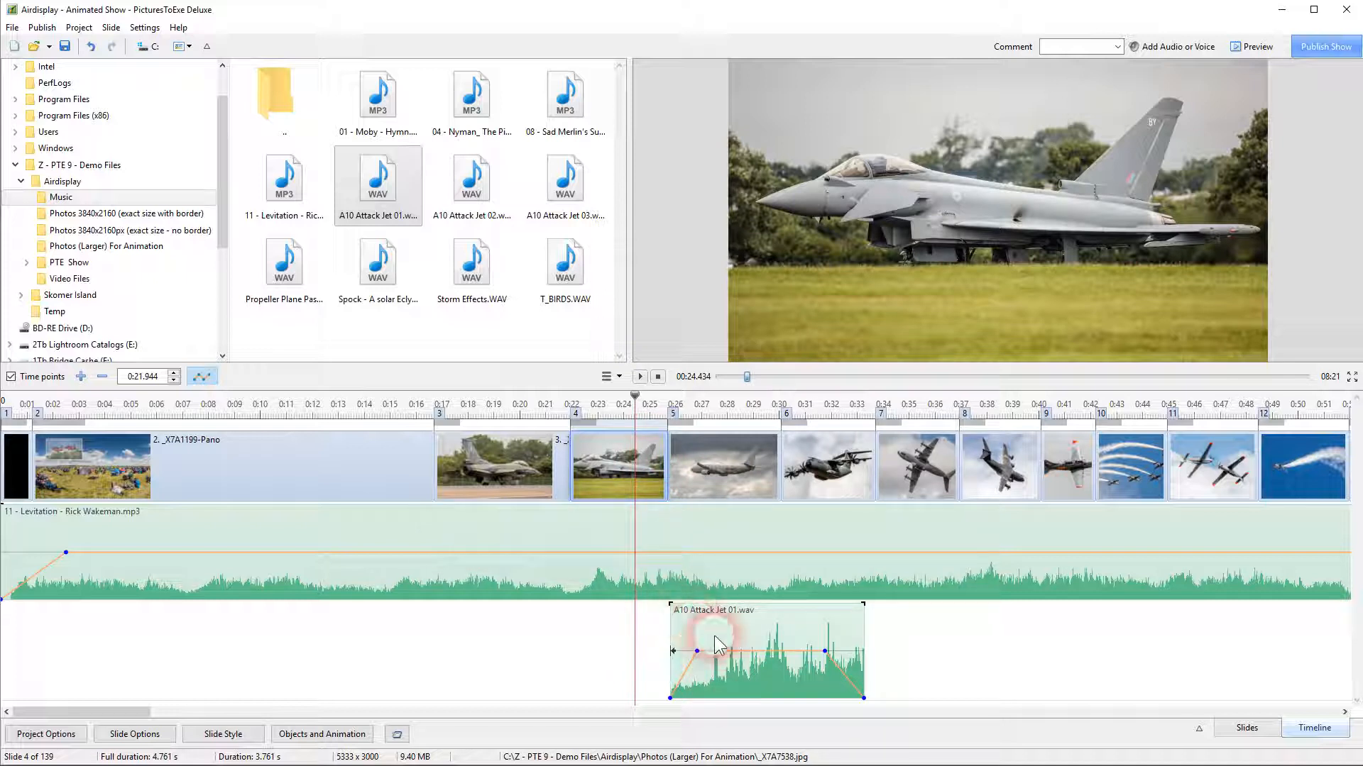
click(734, 642)
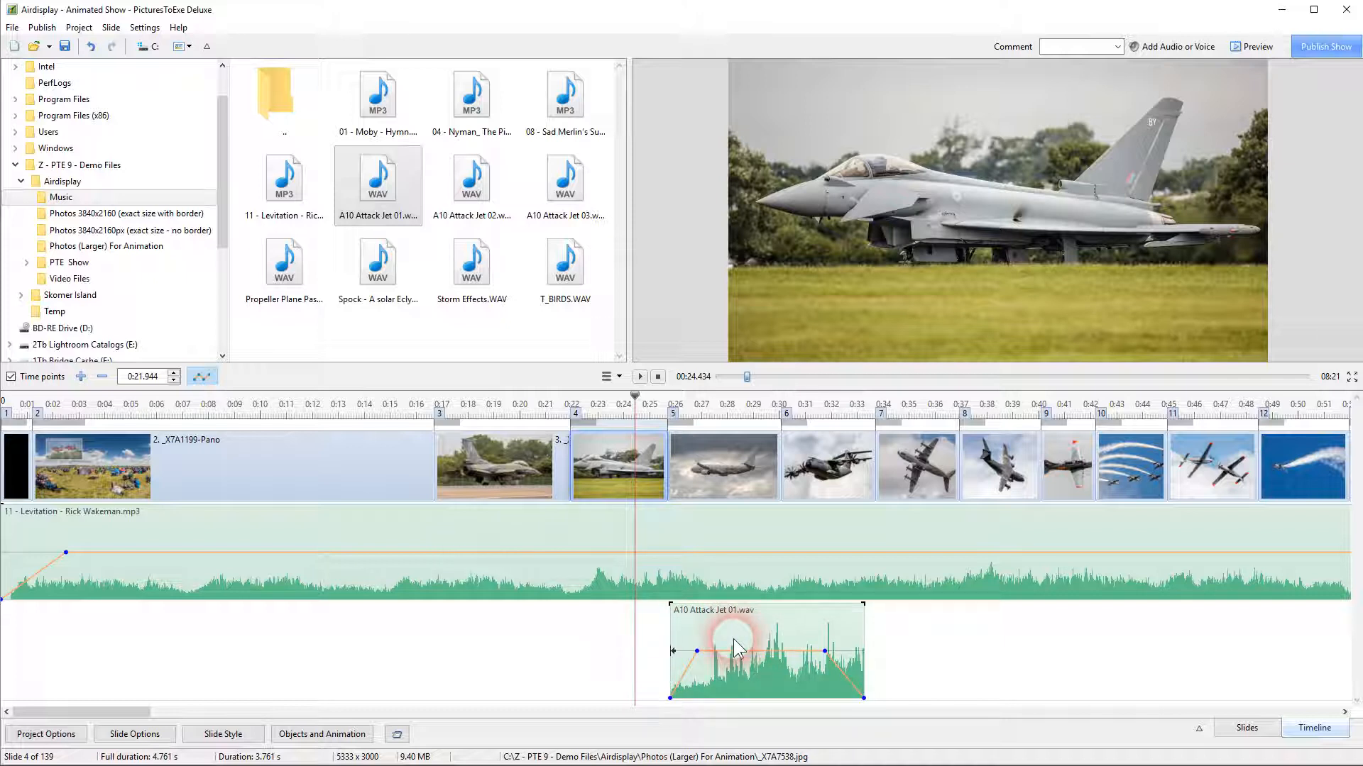
click(625, 554)
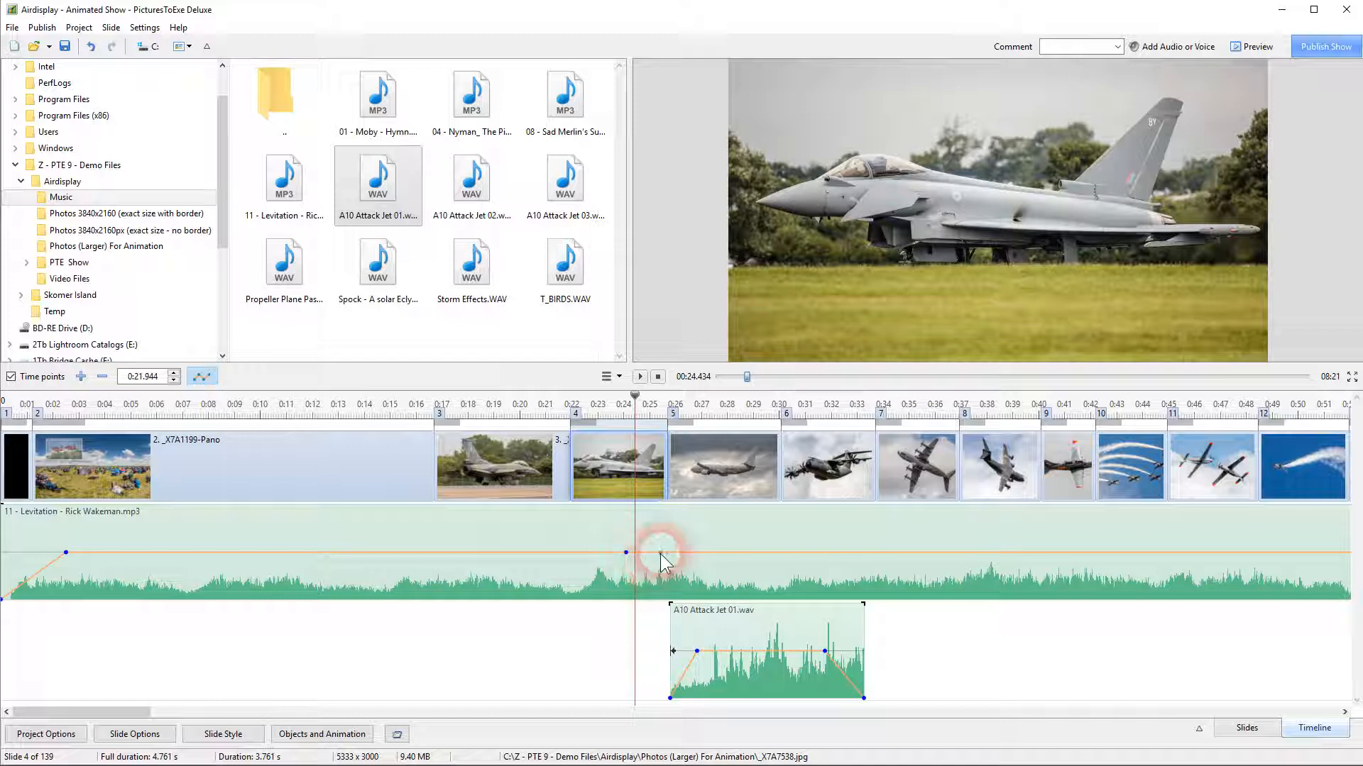
drag(674, 560, 675, 599)
click(902, 595)
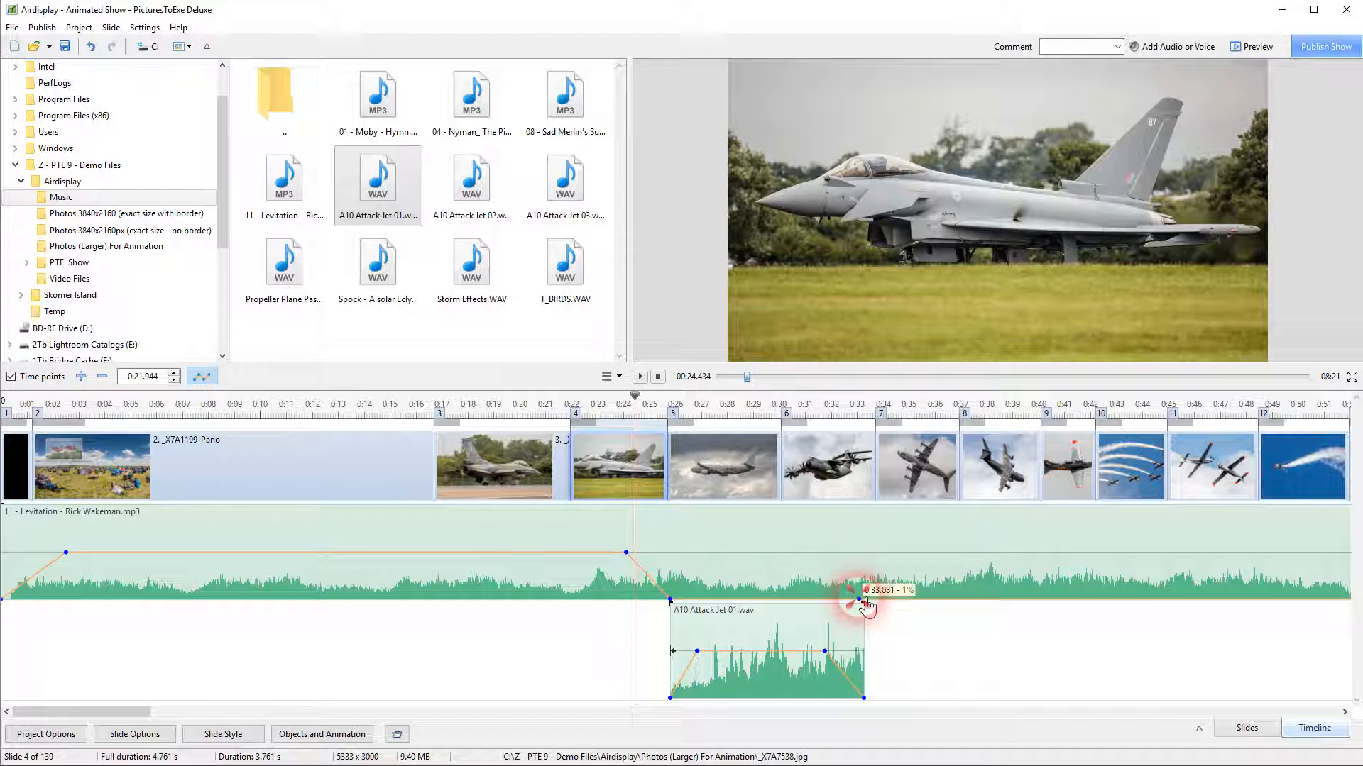
drag(892, 600, 907, 557)
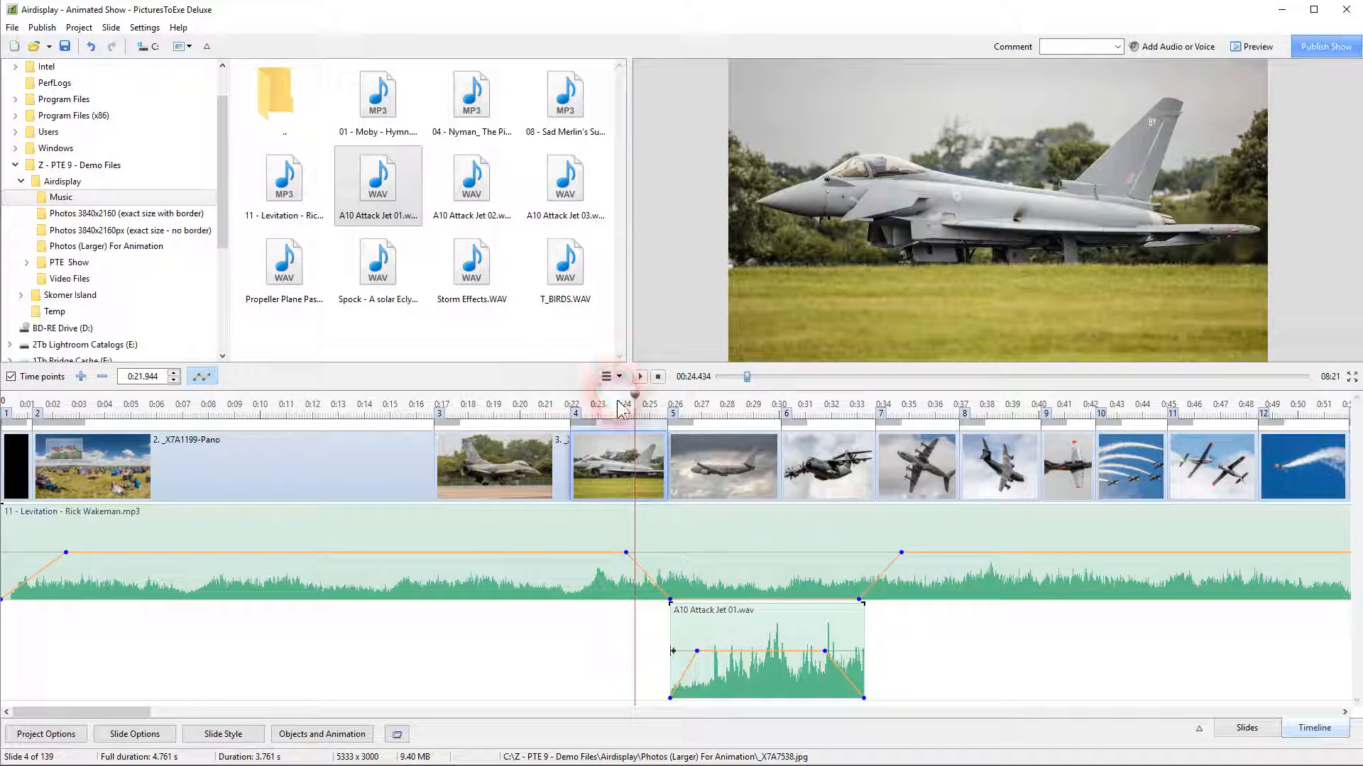
Play the show from about 0:23 through the jet clip to check the crossfades, and stop
click(598, 412)
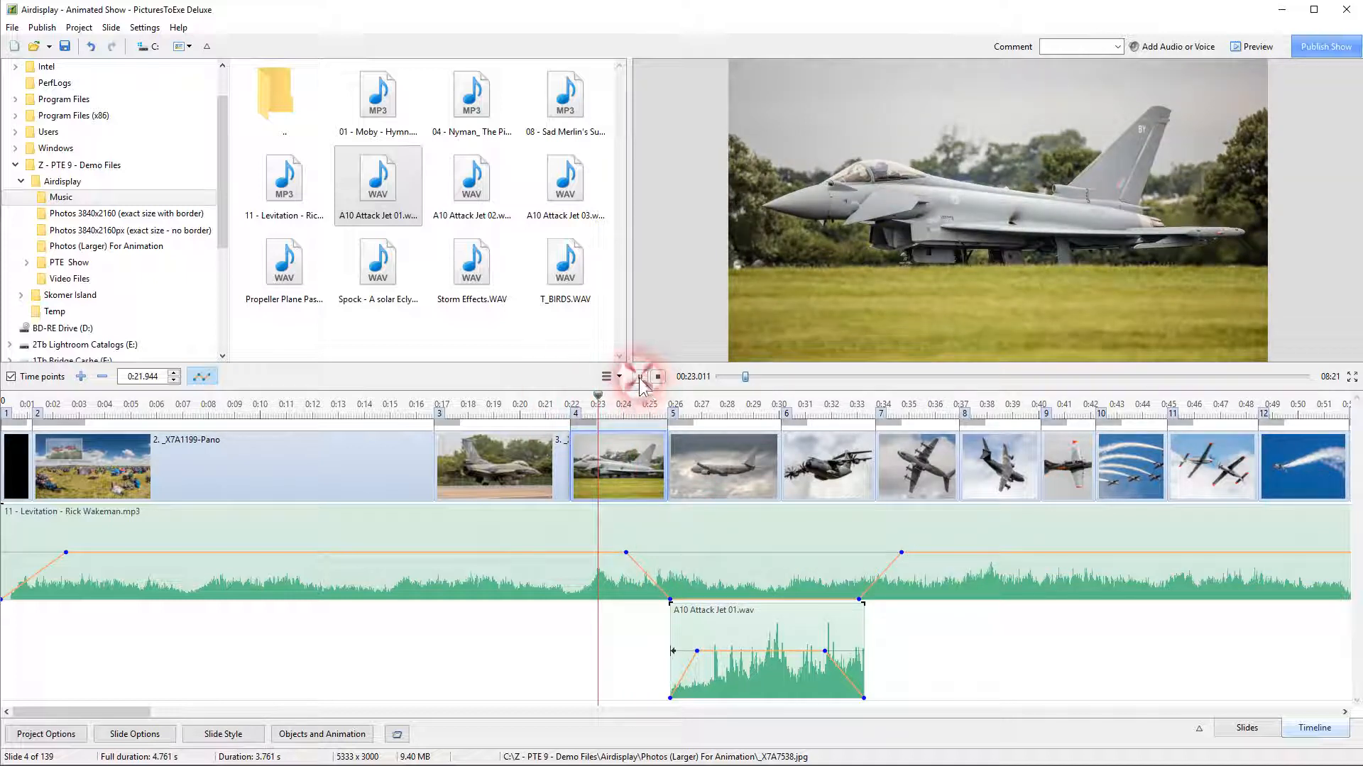
click(640, 379)
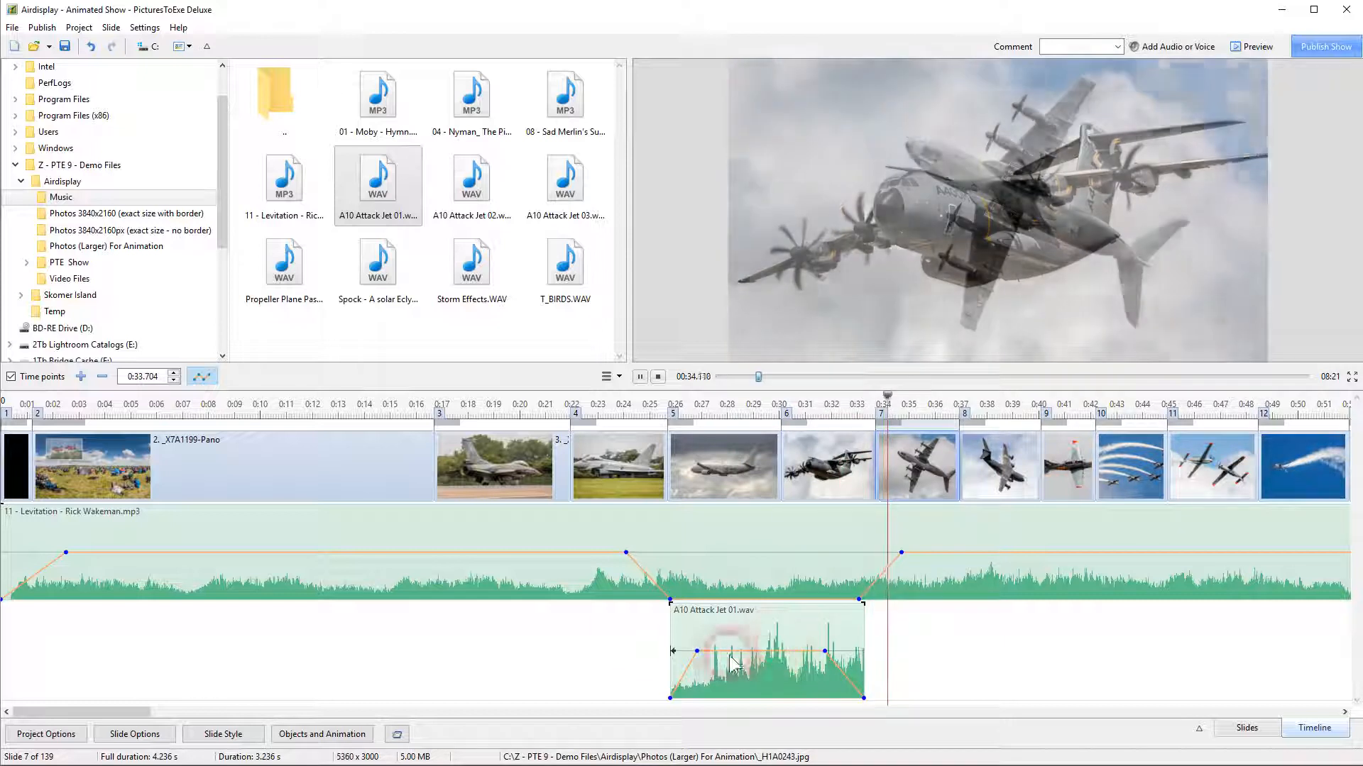
click(658, 377)
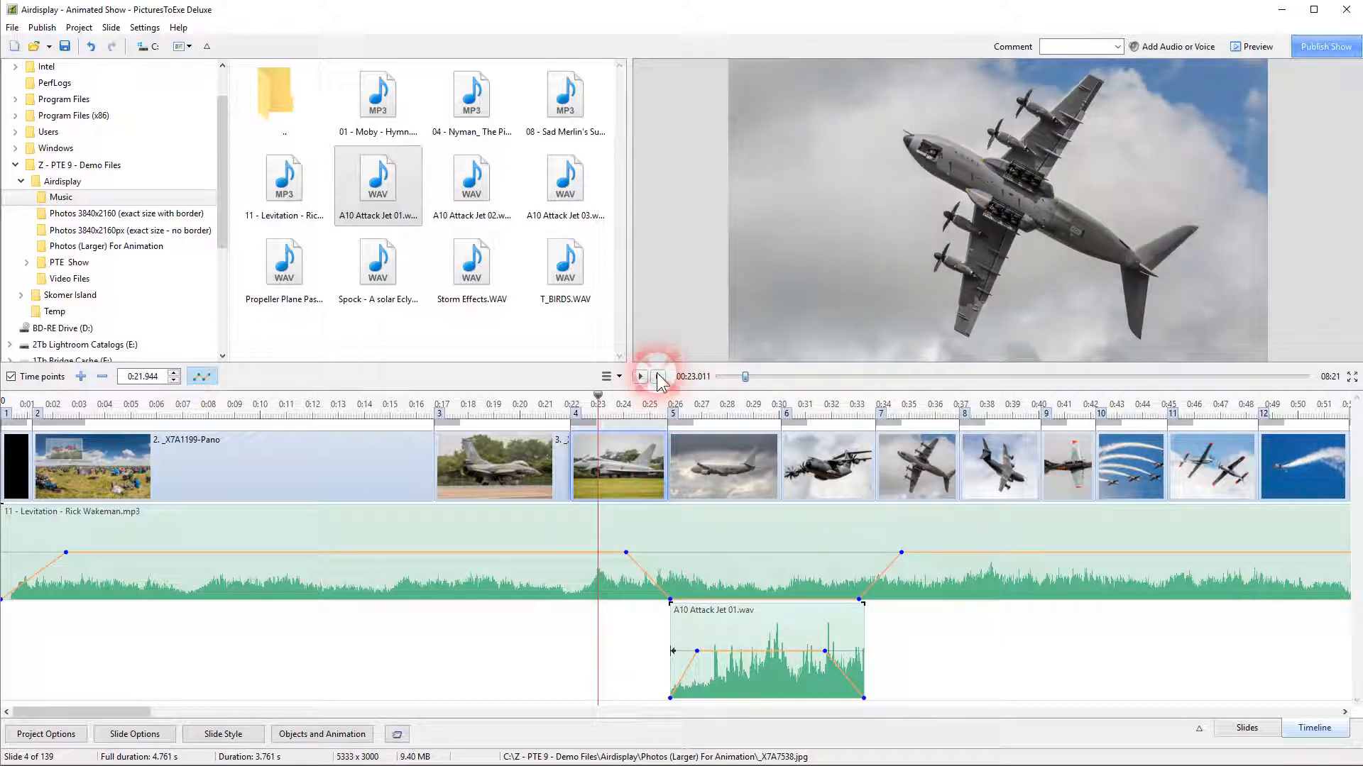
Select slide 5 and link the A10 Attack Jet 01 audio clip to it
click(672, 496)
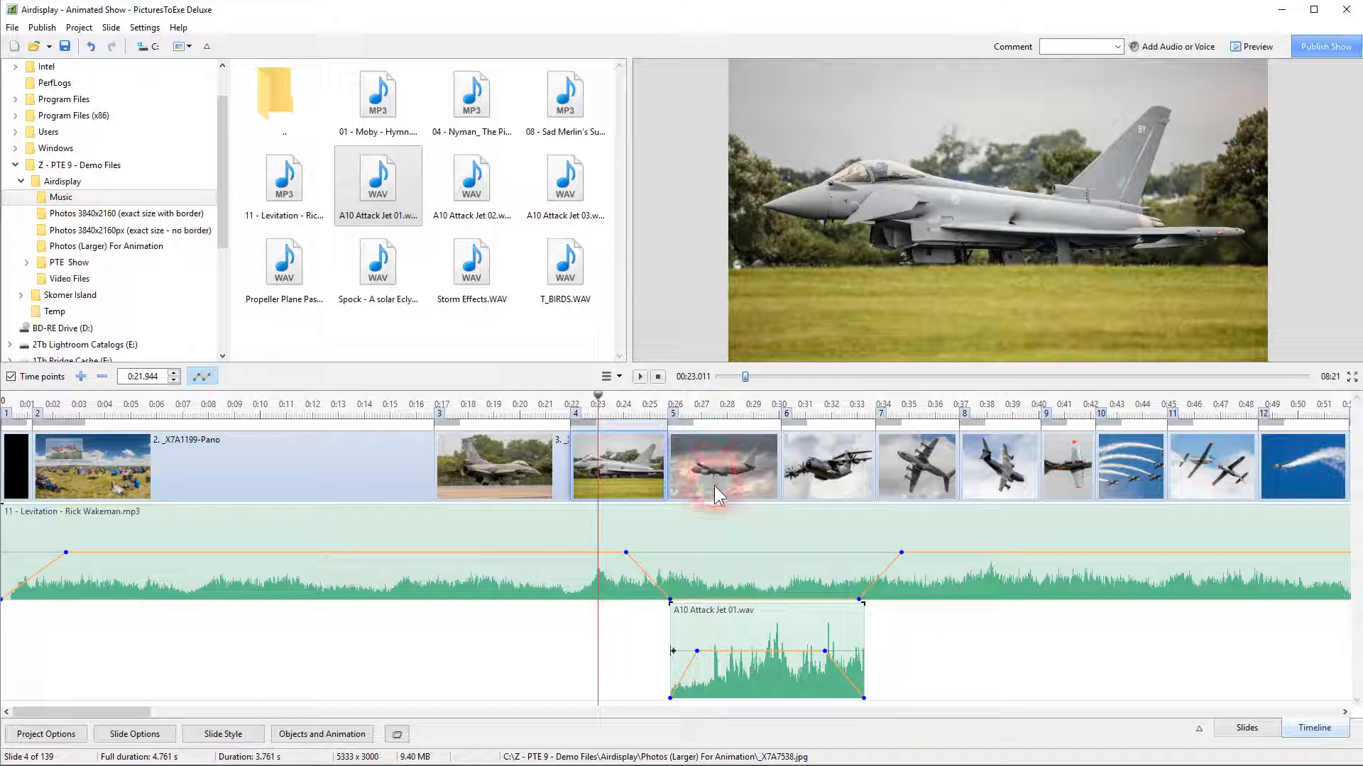
click(718, 461)
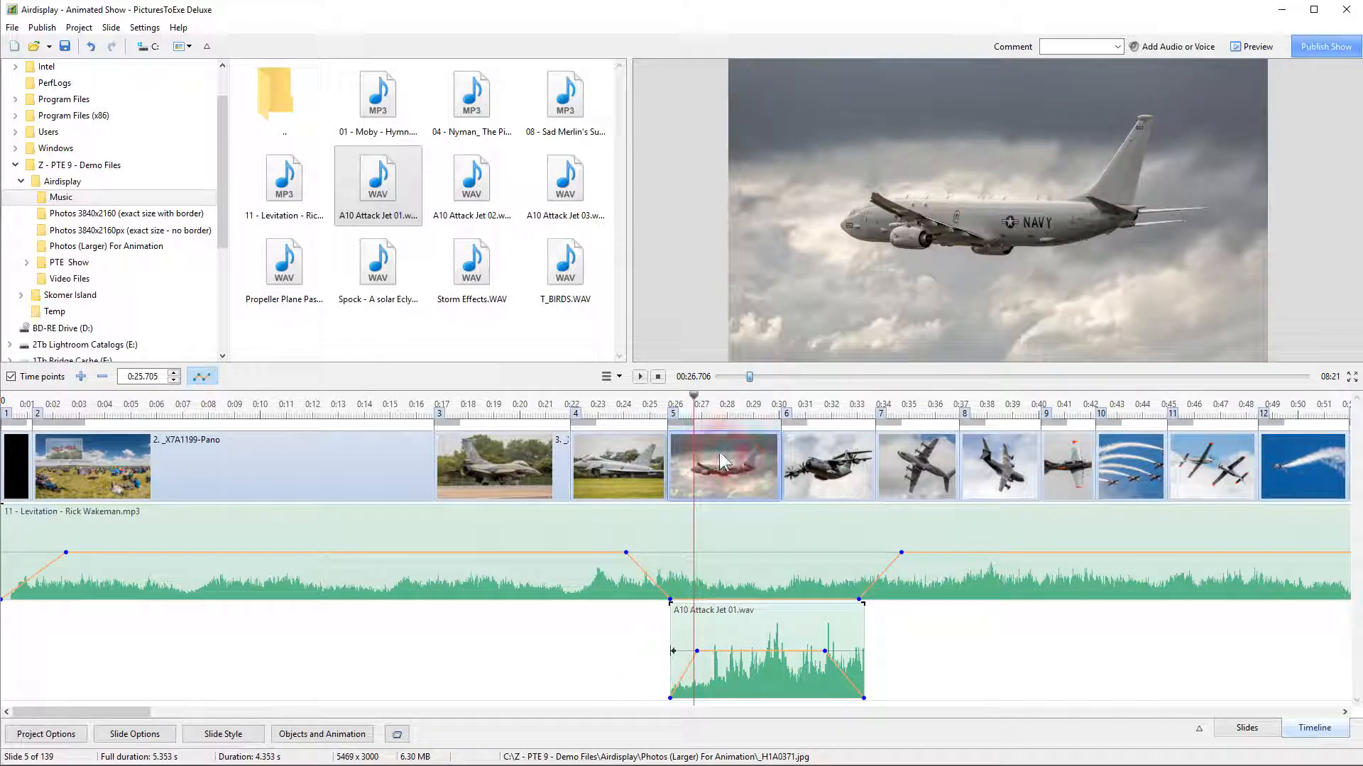
right_click(732, 638)
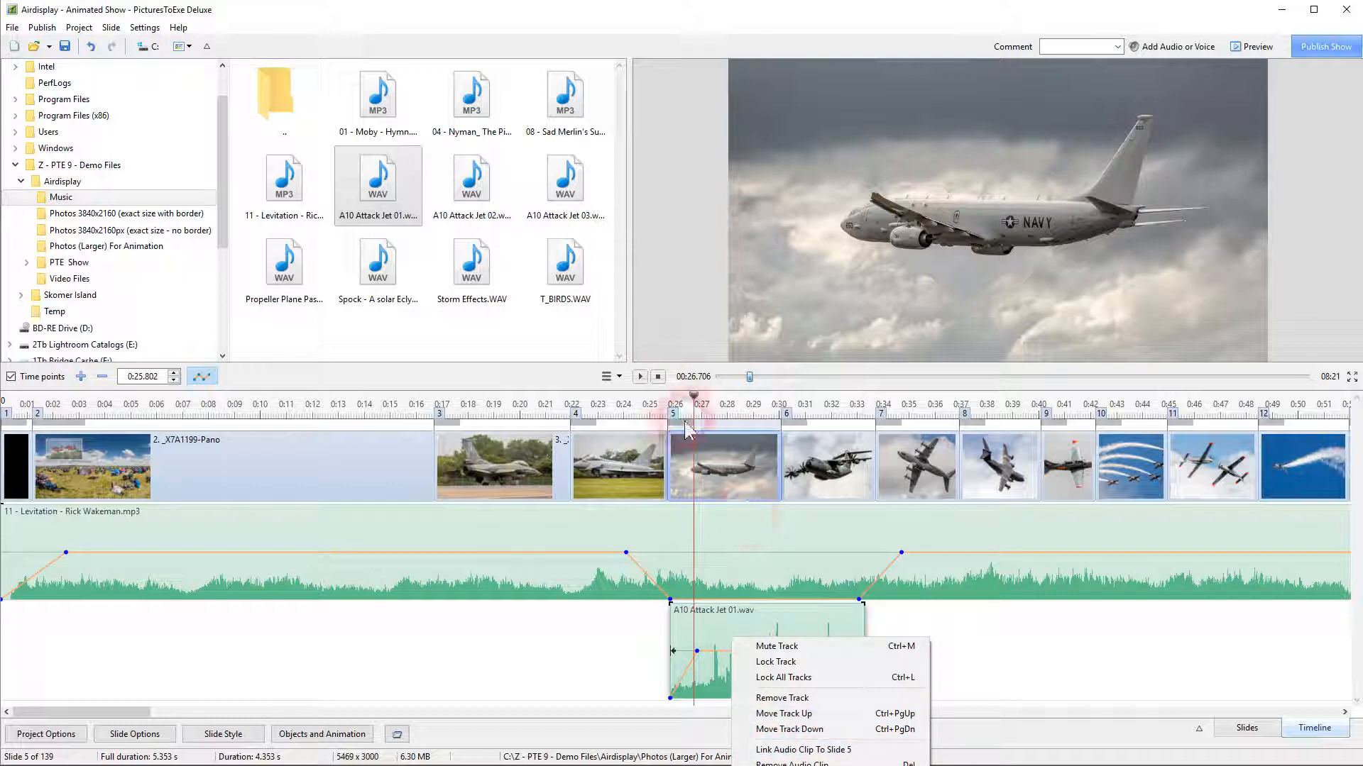
click(852, 750)
click(675, 616)
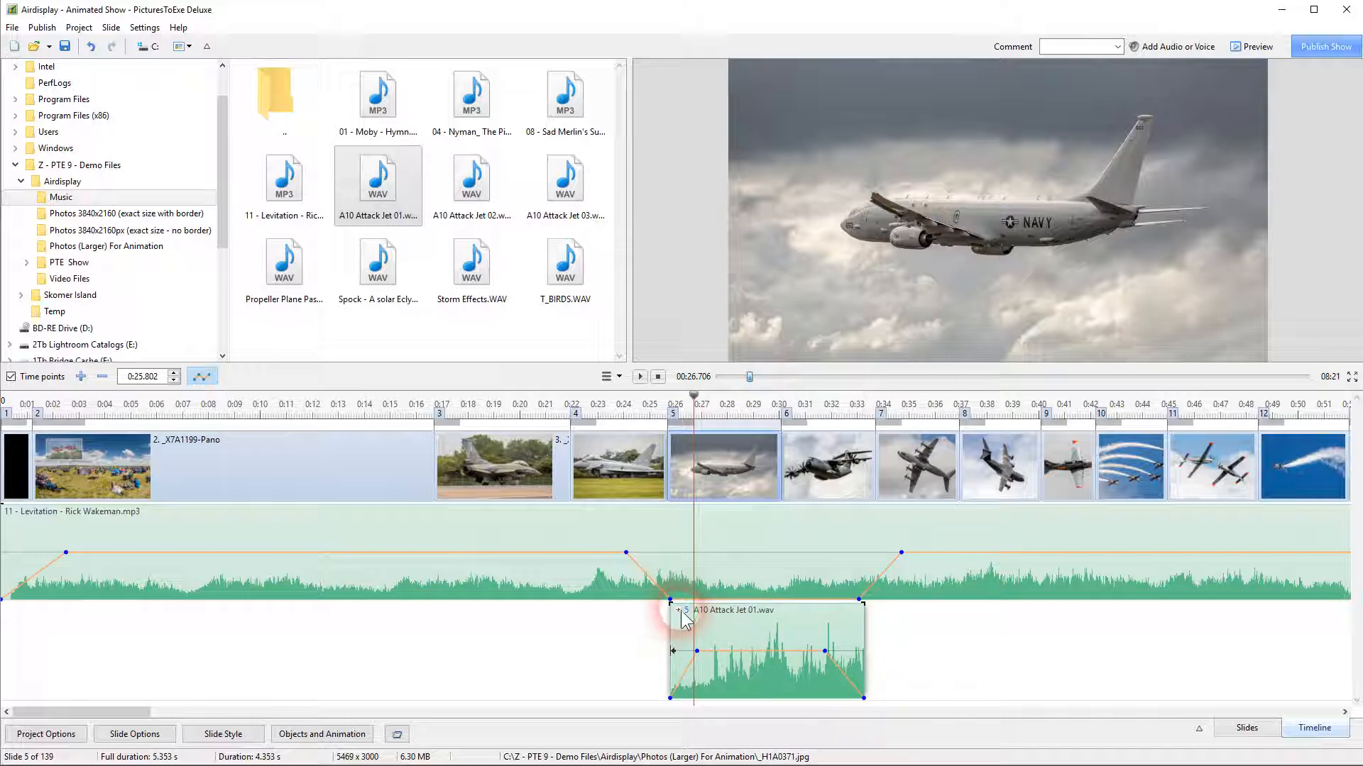
drag(678, 619, 718, 621)
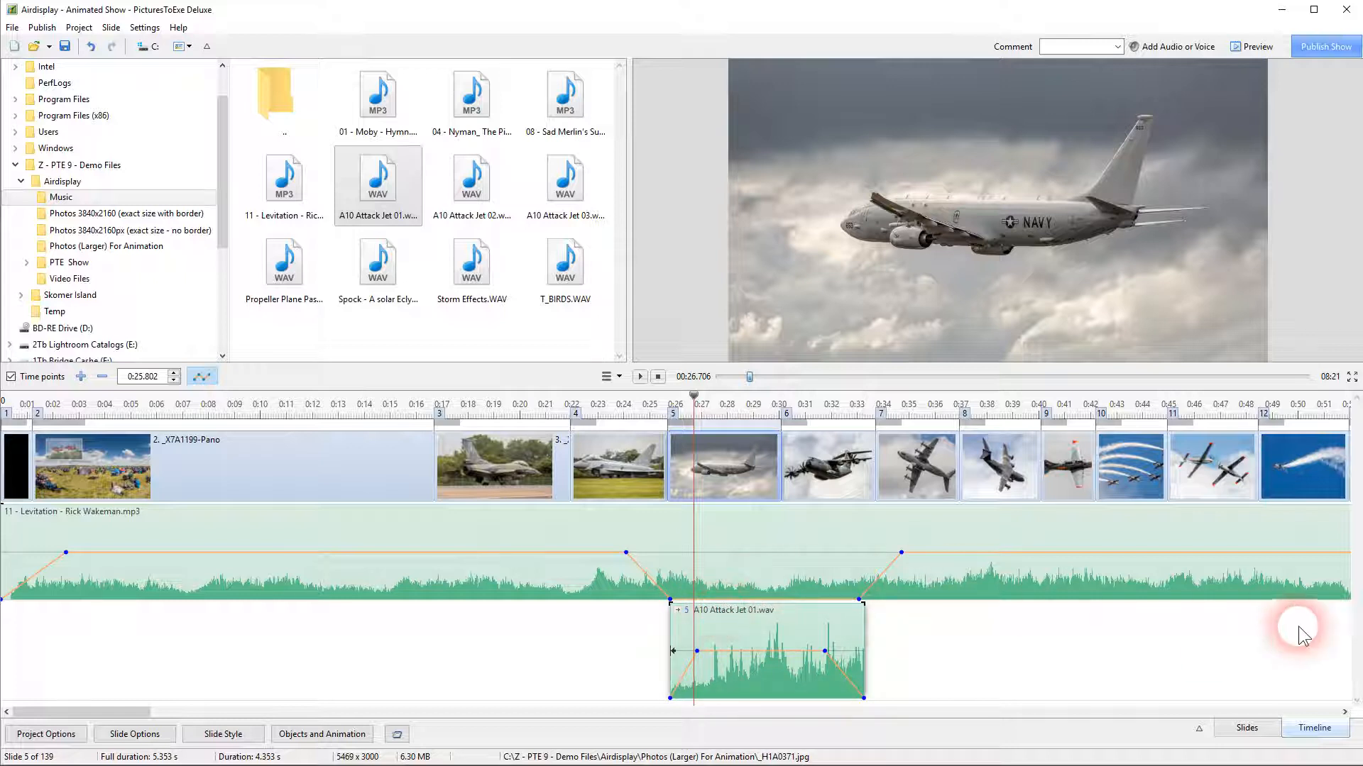
Move slide 5 to eighth place in the slide list and check the linked jet clip and music envelope on the timeline
click(1247, 729)
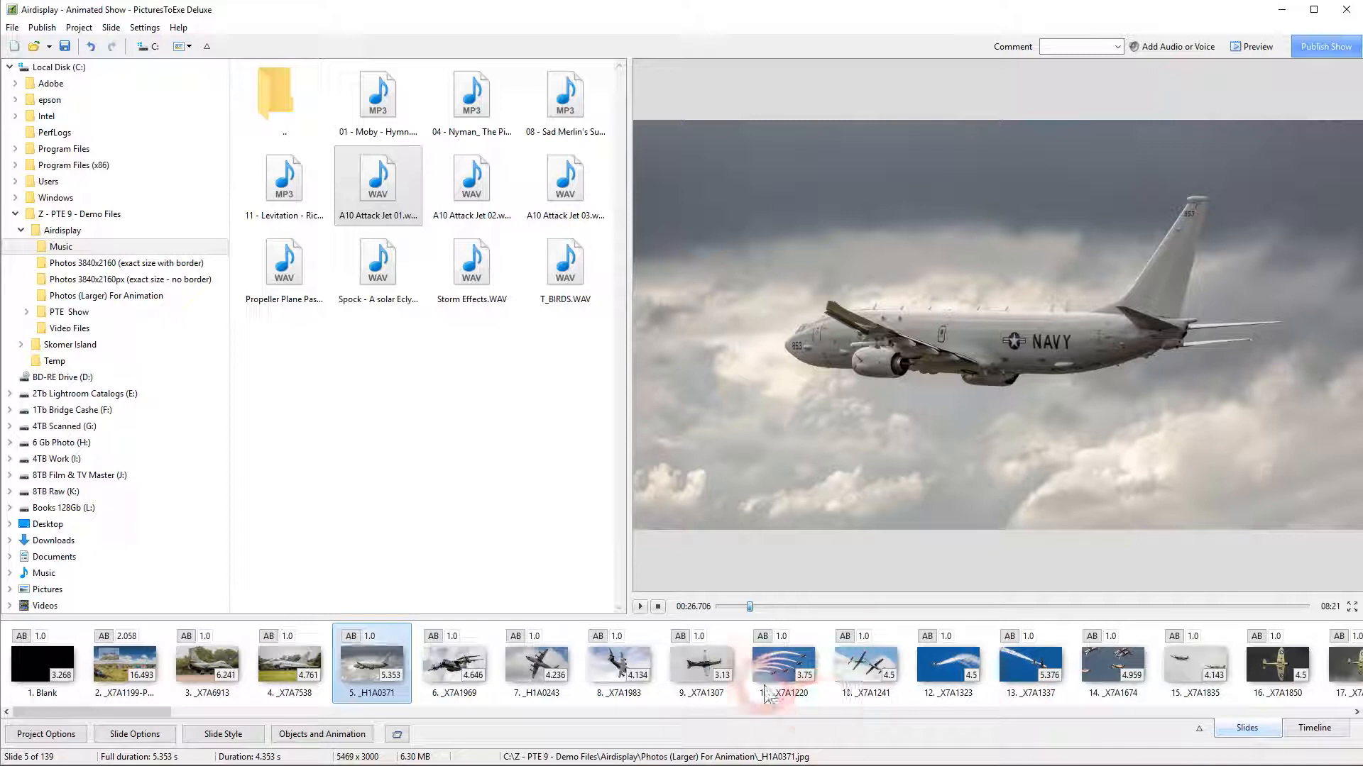
click(403, 668)
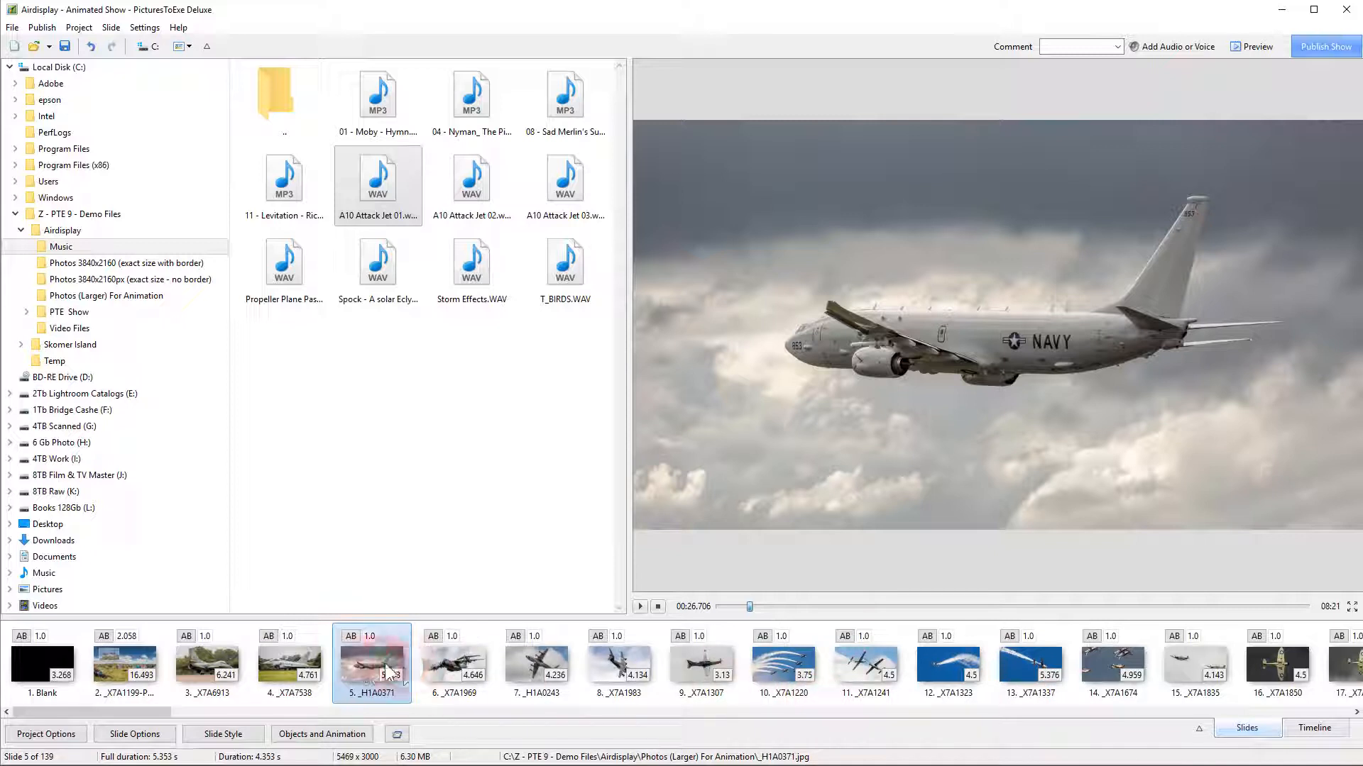
mouse_move(368, 663)
mouse_down()
mouse_move(412, 638)
mouse_move(669, 658)
mouse_up()
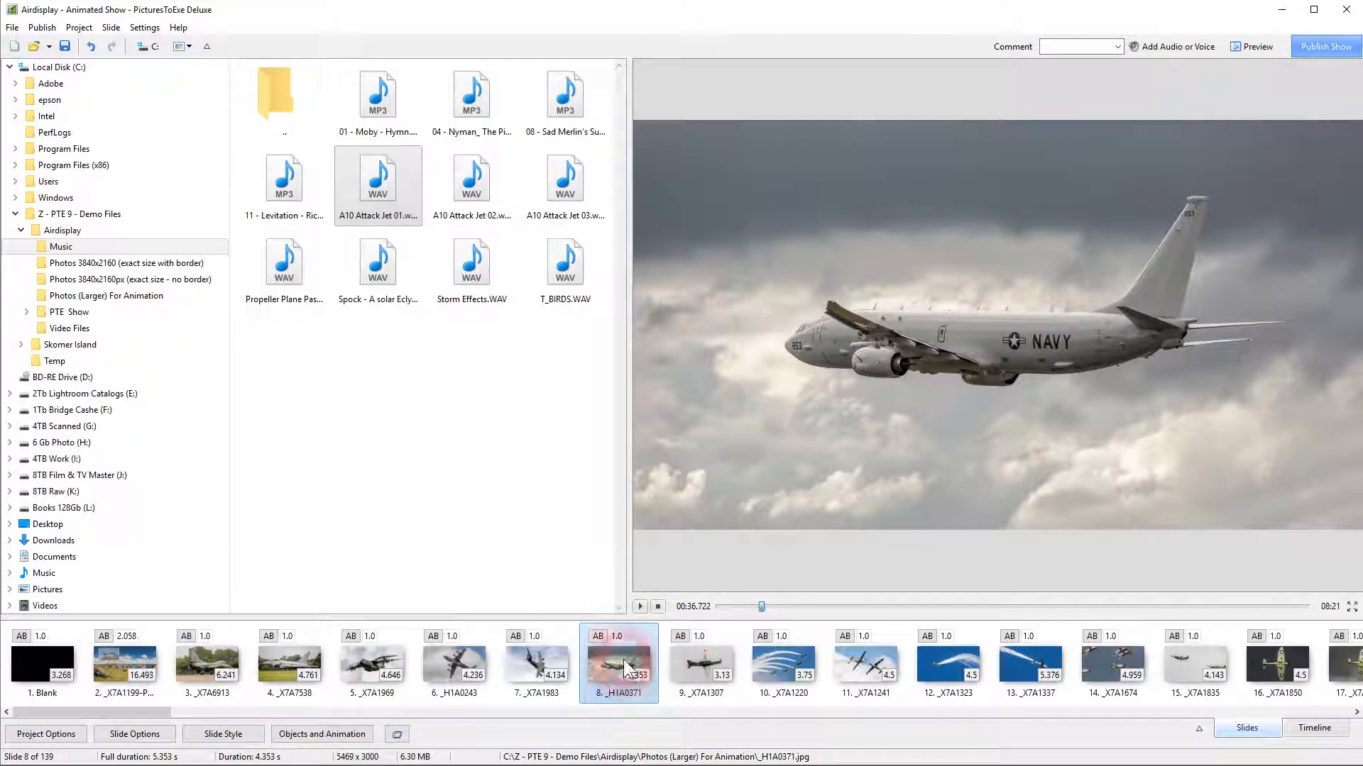
click(1325, 729)
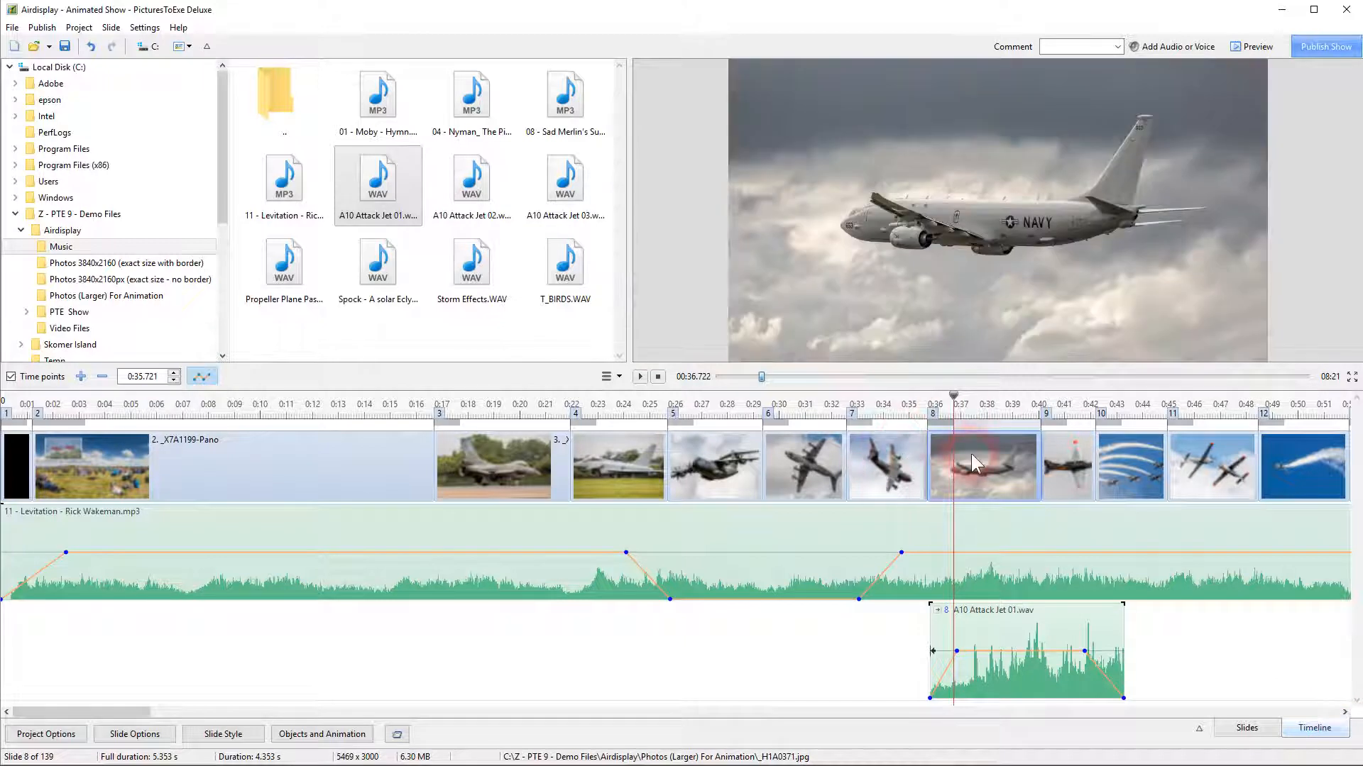
click(990, 665)
click(993, 484)
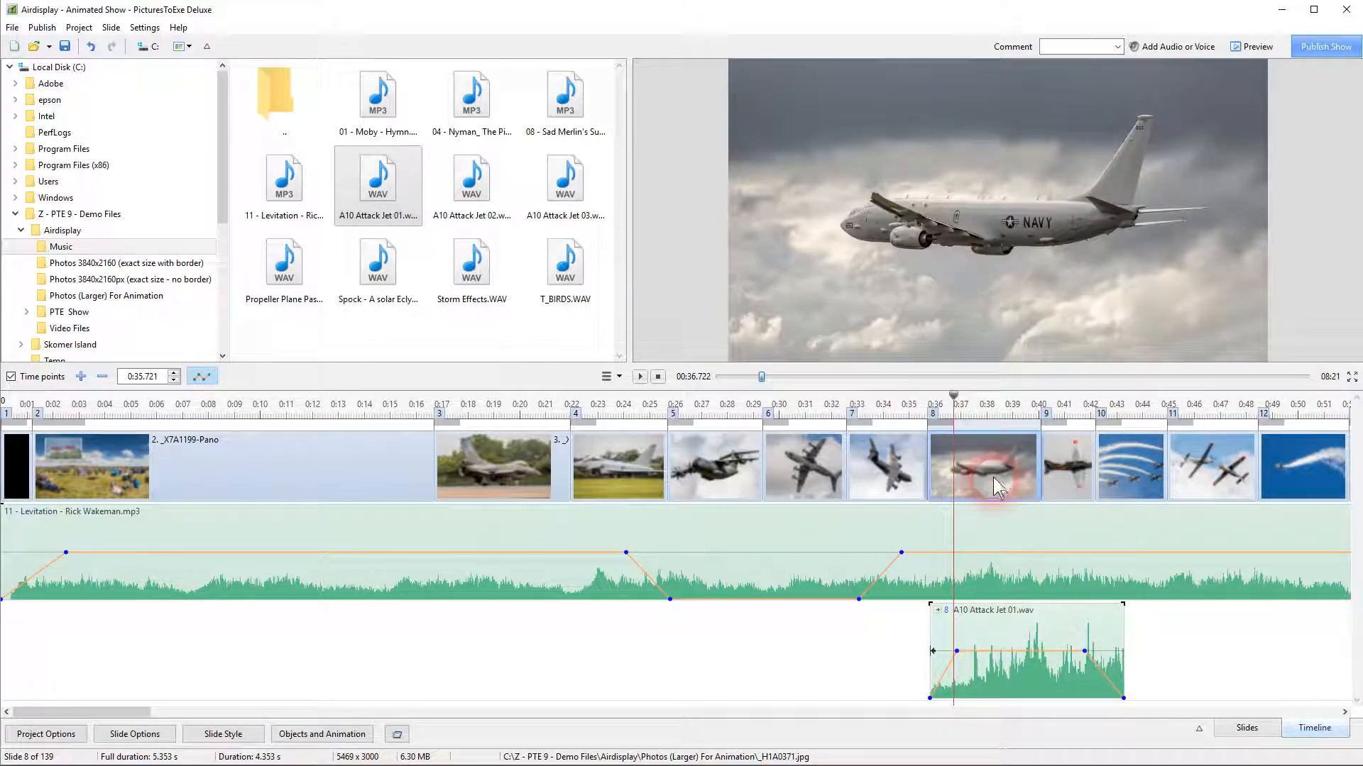
click(624, 553)
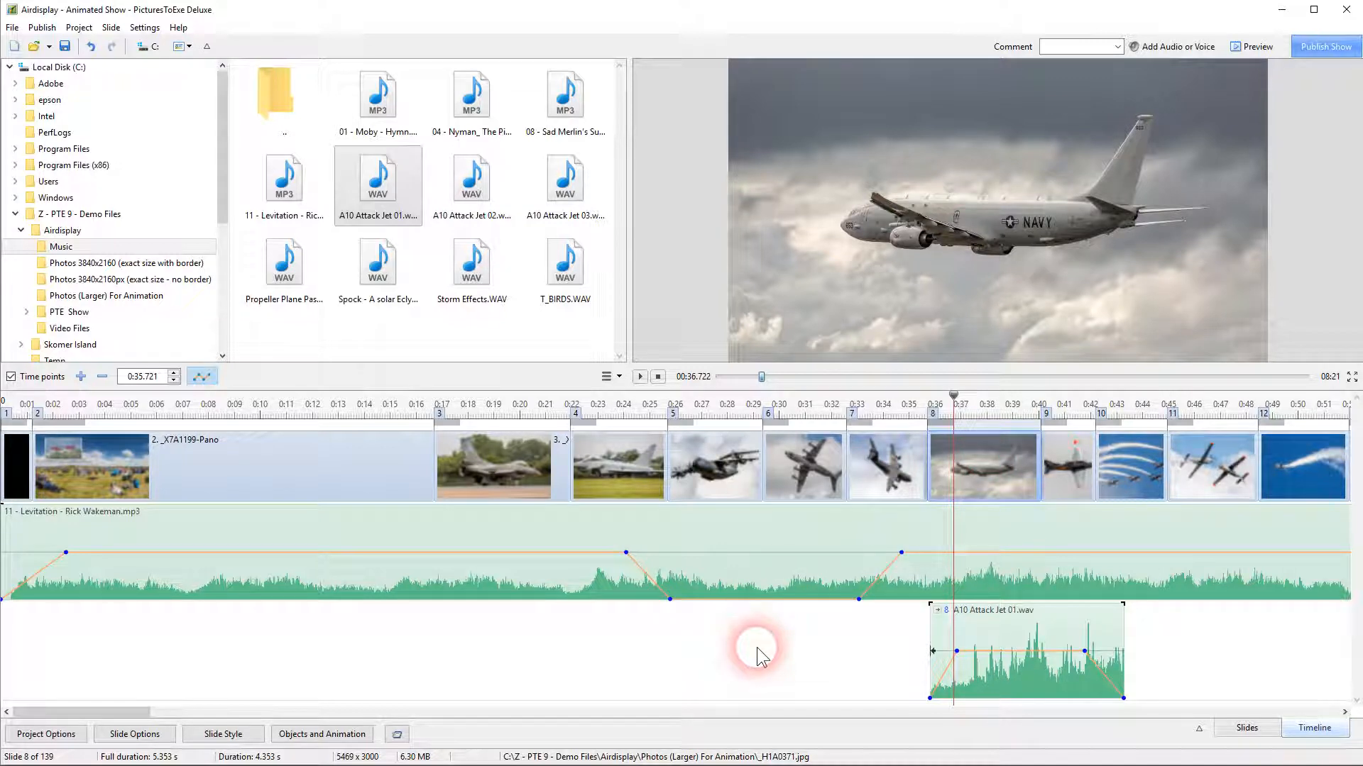
Reduce the height of the audio tracks on the timeline and undo the slide move
scroll(757, 647, down, 2)
scroll(756, 647, down, 2)
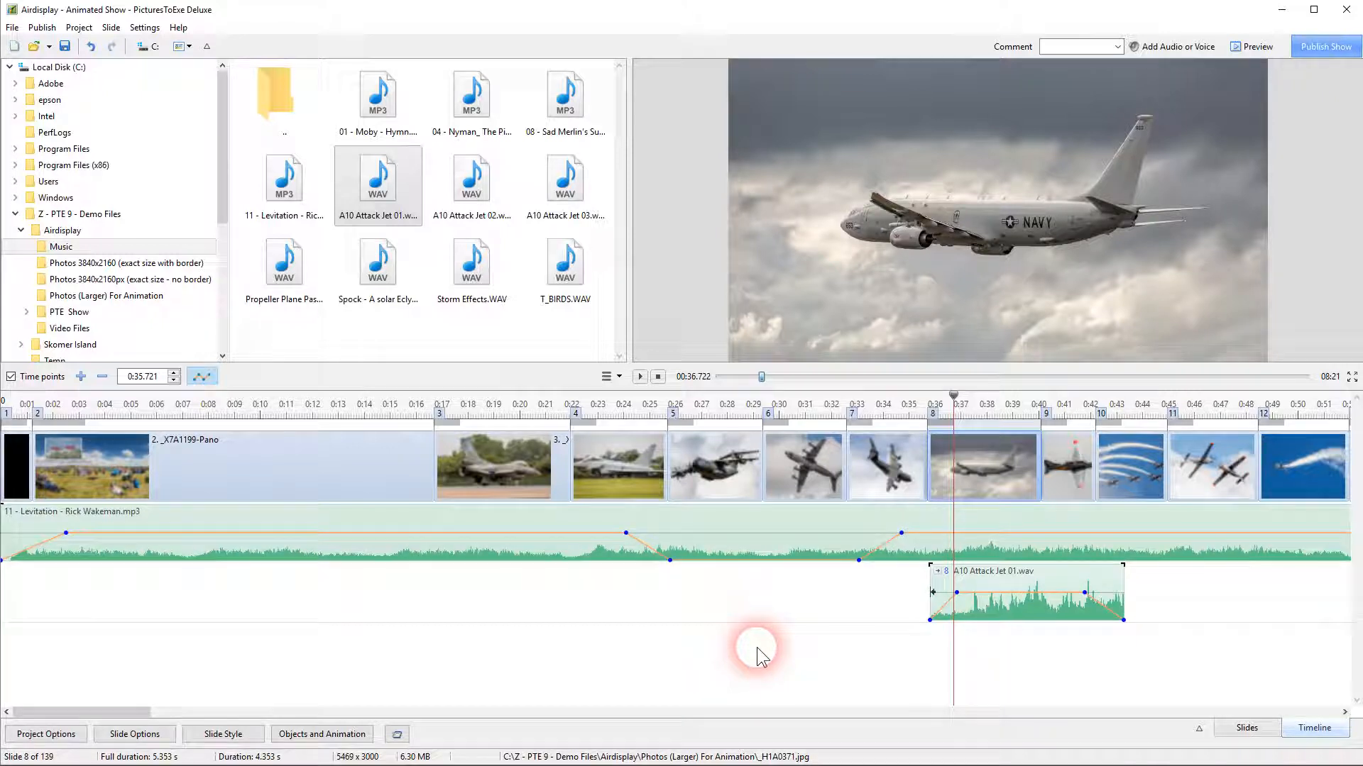
key(shift)
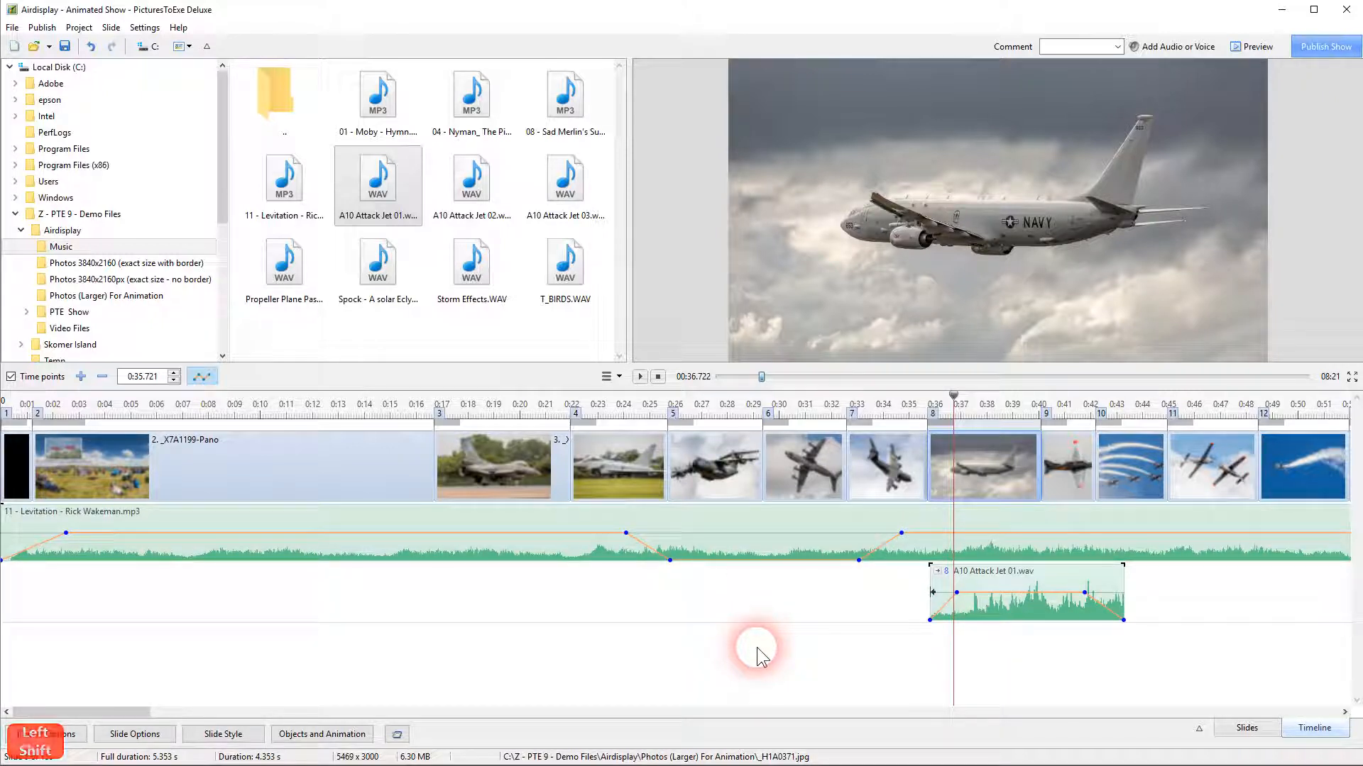
key(ctrl+z)
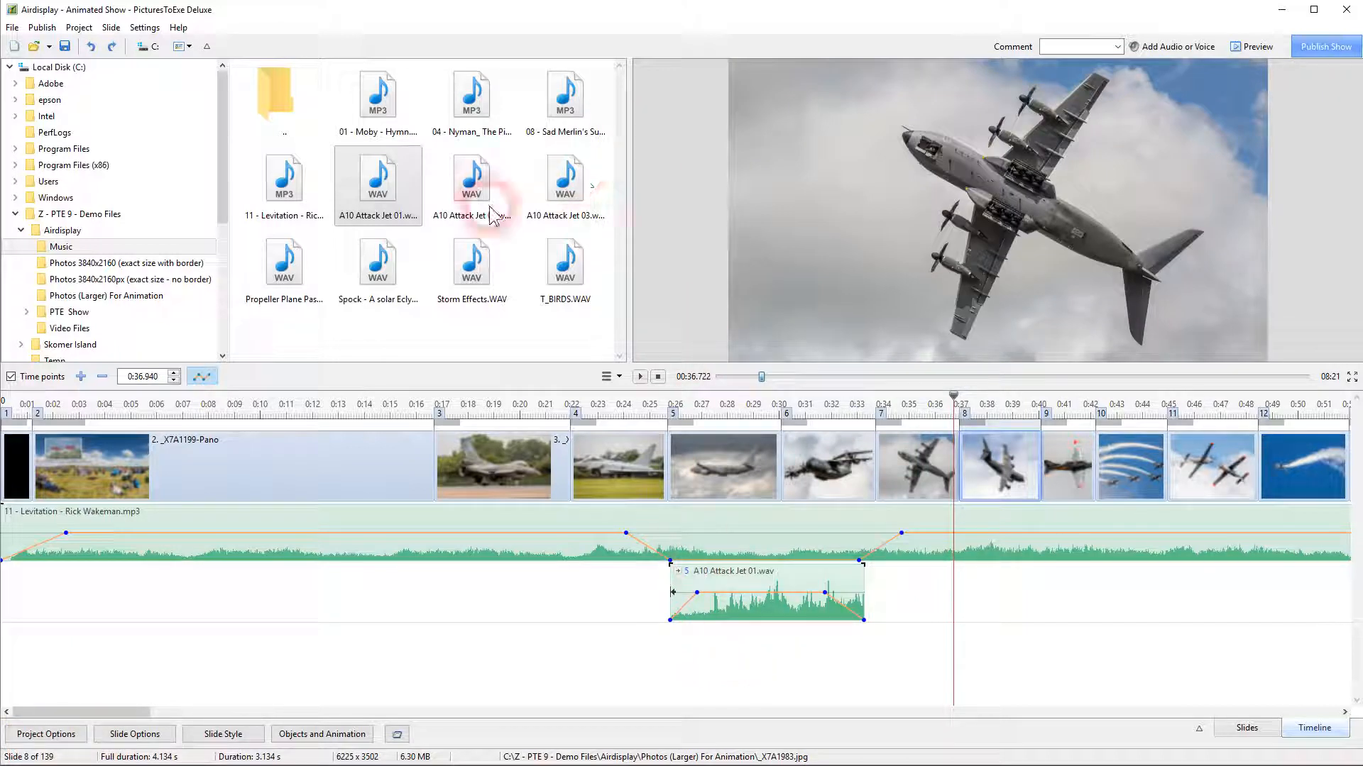
Add A10 Attack Jet 02.wav on a third audio track, starting at about 0:18 under slide 3
drag(485, 192, 435, 547)
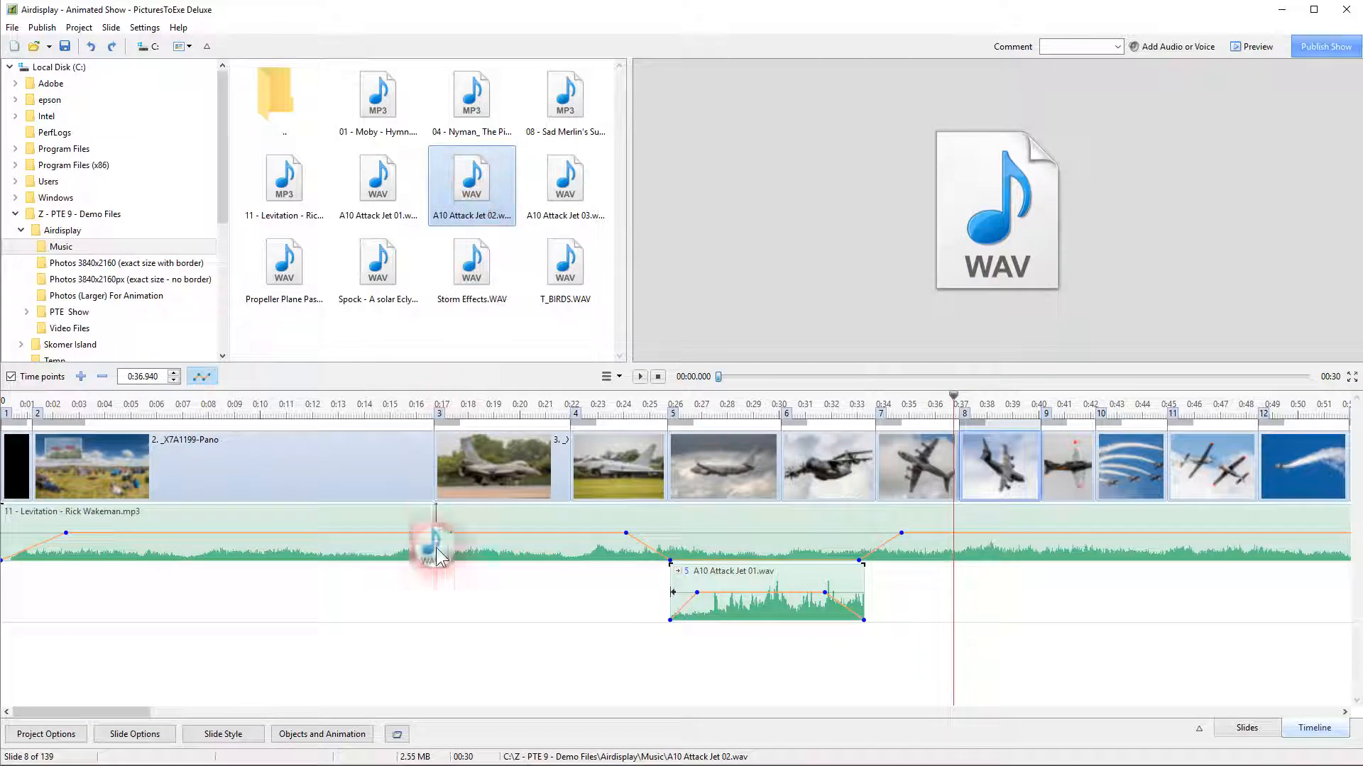
drag(469, 660, 459, 675)
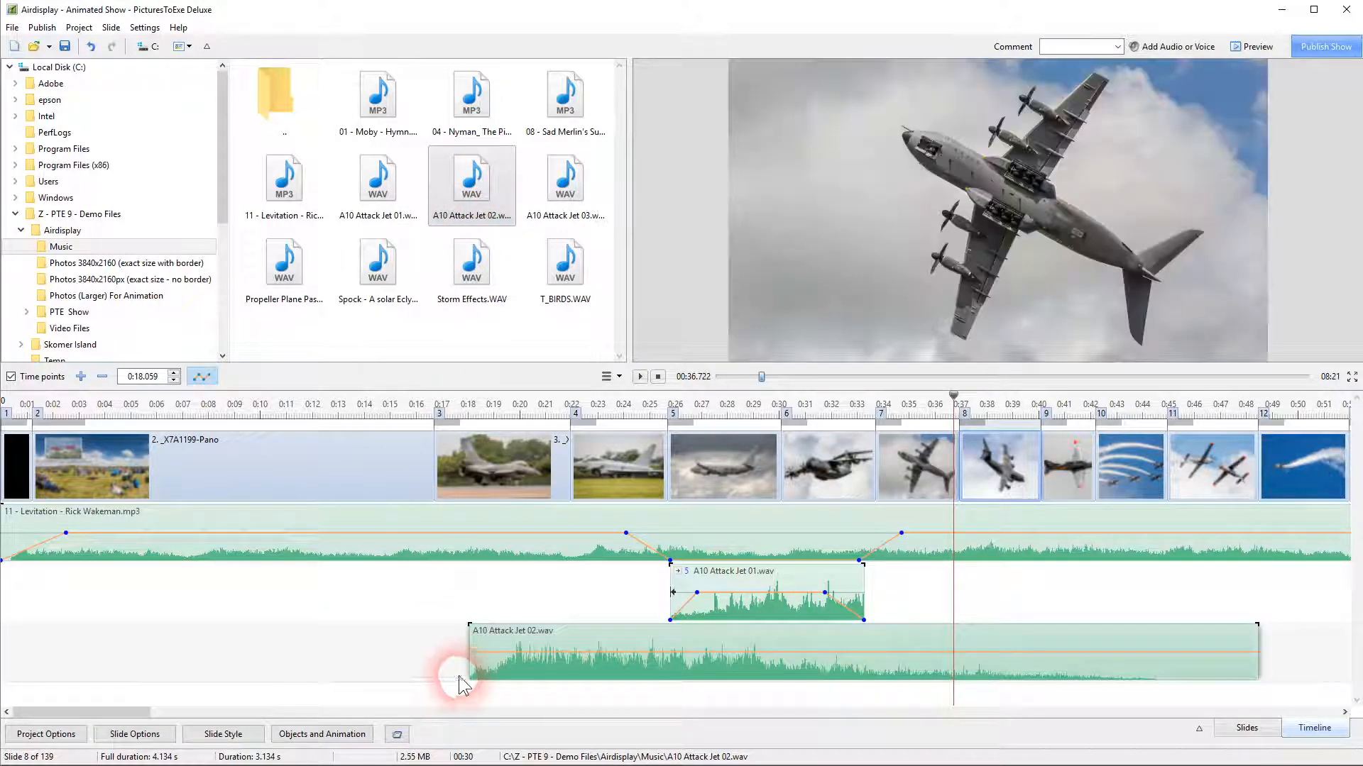
Trim the end of A10 Attack Jet 02.wav back to the start of slide 5 and add T_BIRDS.WAV directly after it on the third track
drag(1262, 658, 675, 684)
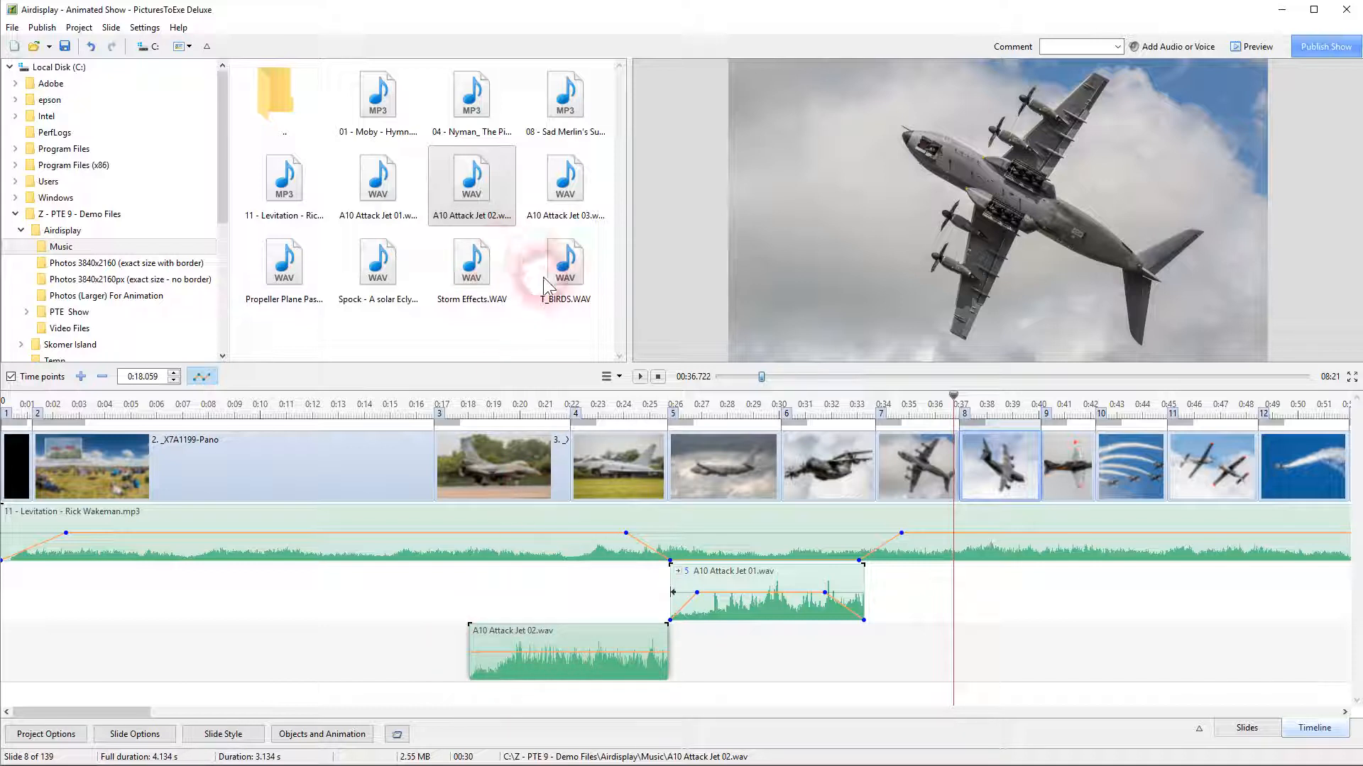
click(564, 282)
drag(565, 283, 667, 678)
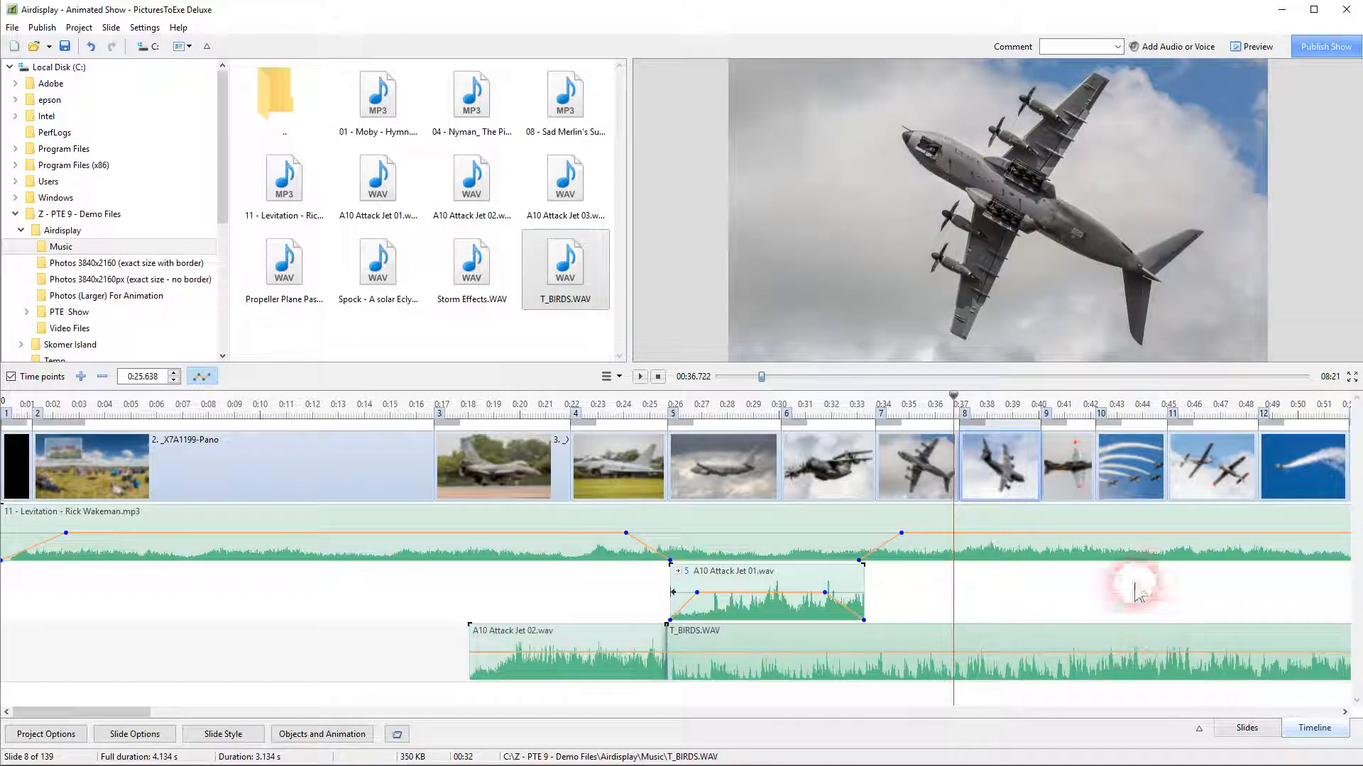
Mute the A10 Attack Jet 01 and Levitation music tracks, and play the third track from about 0:22 across the join between its clips
click(772, 582)
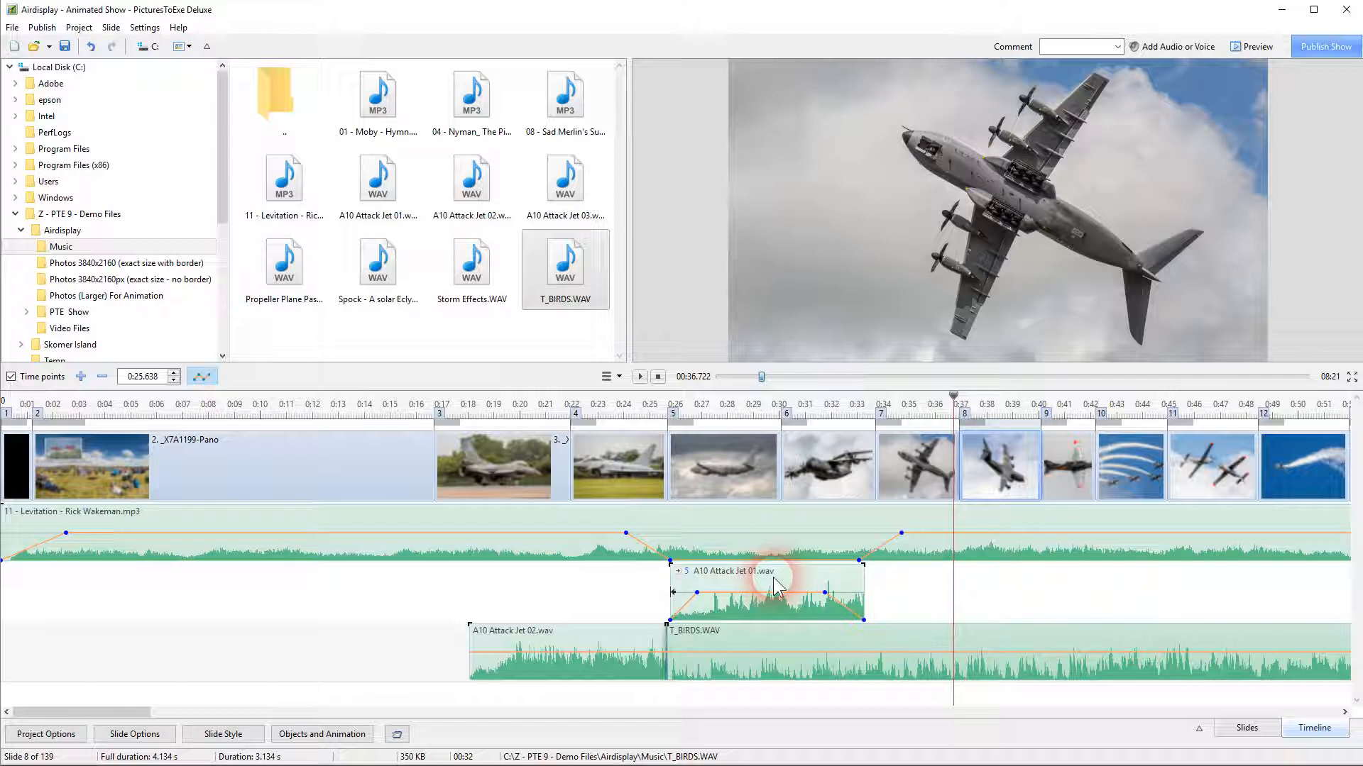
right_click(774, 579)
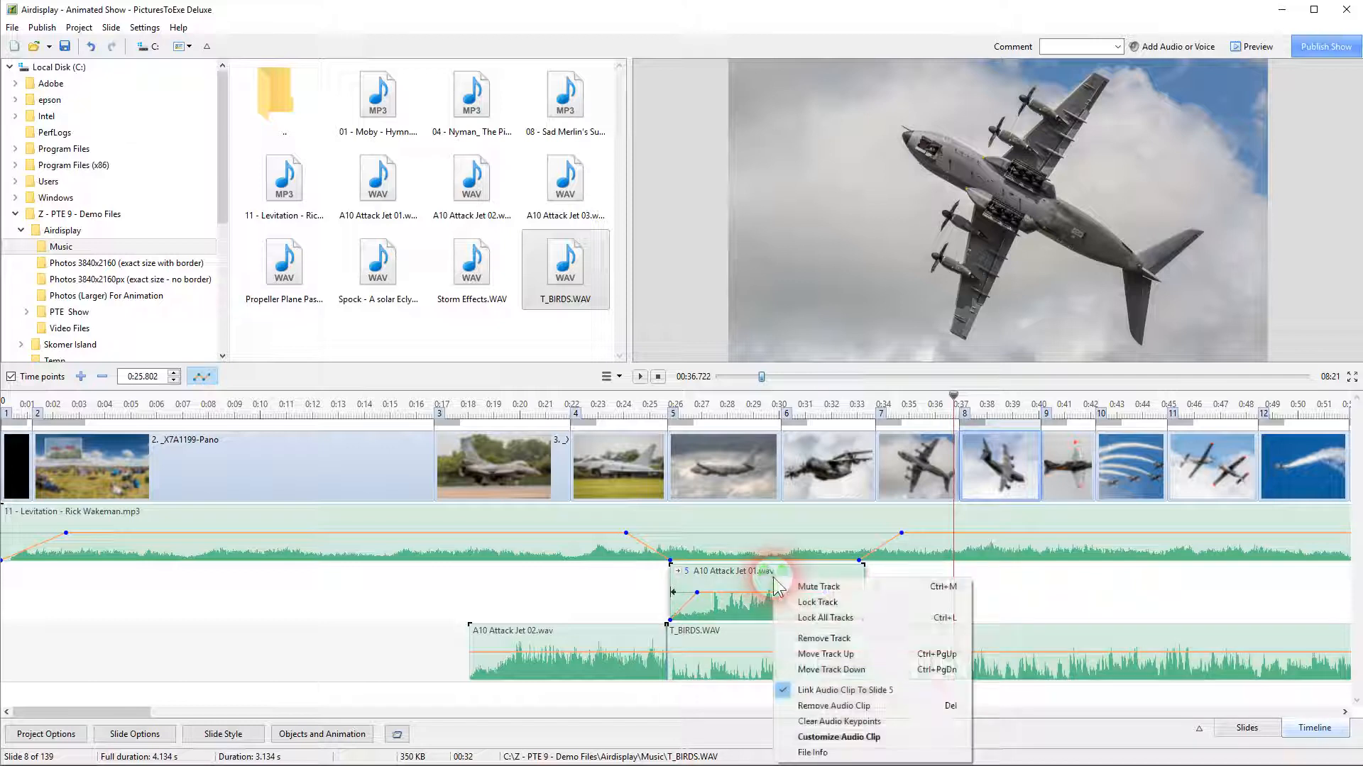
click(817, 587)
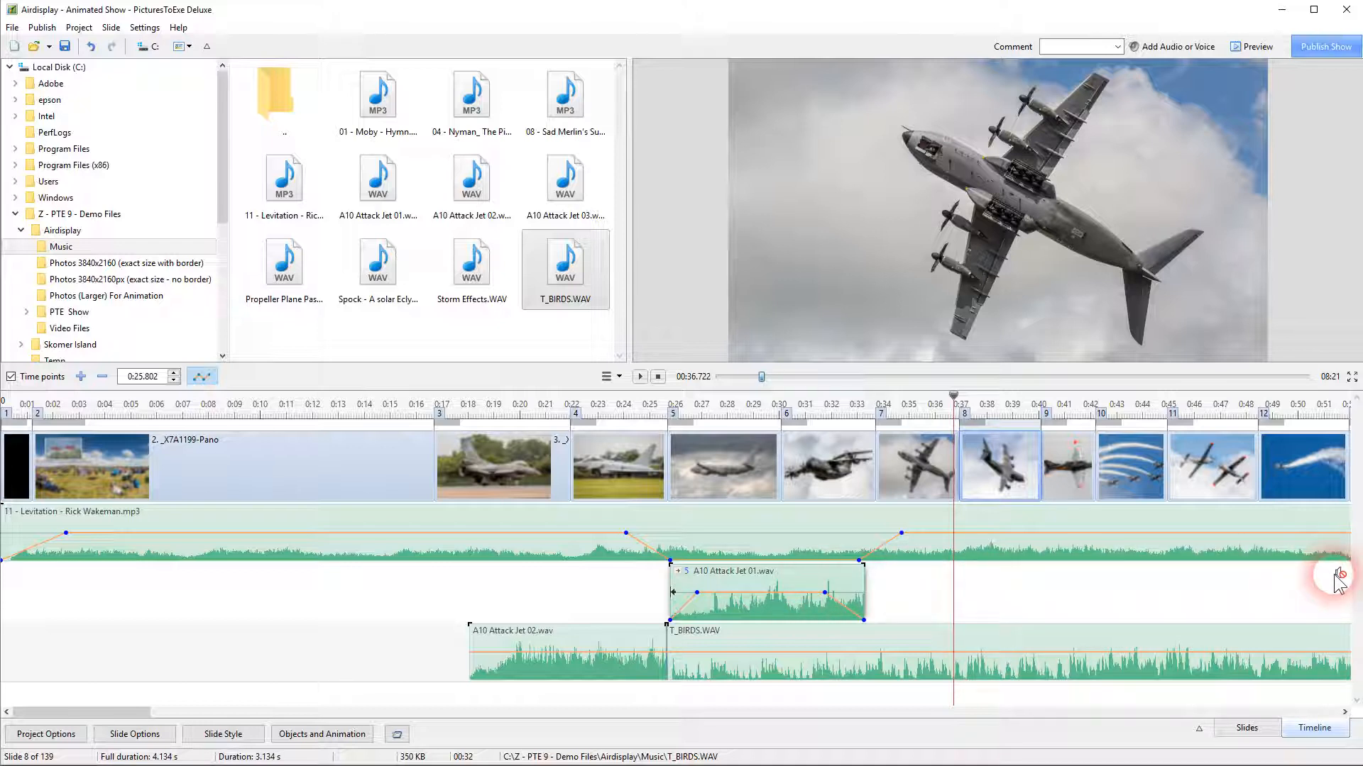
right_click(1317, 522)
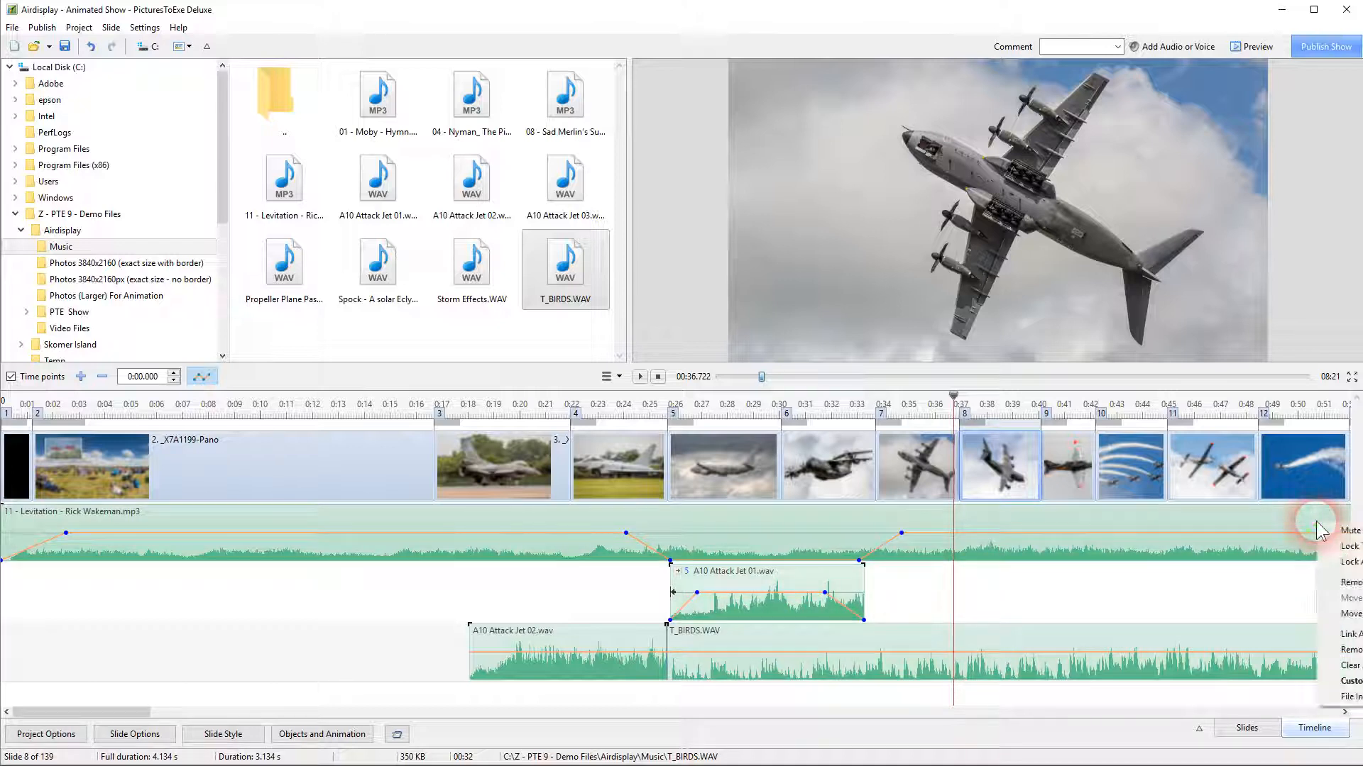
click(1342, 532)
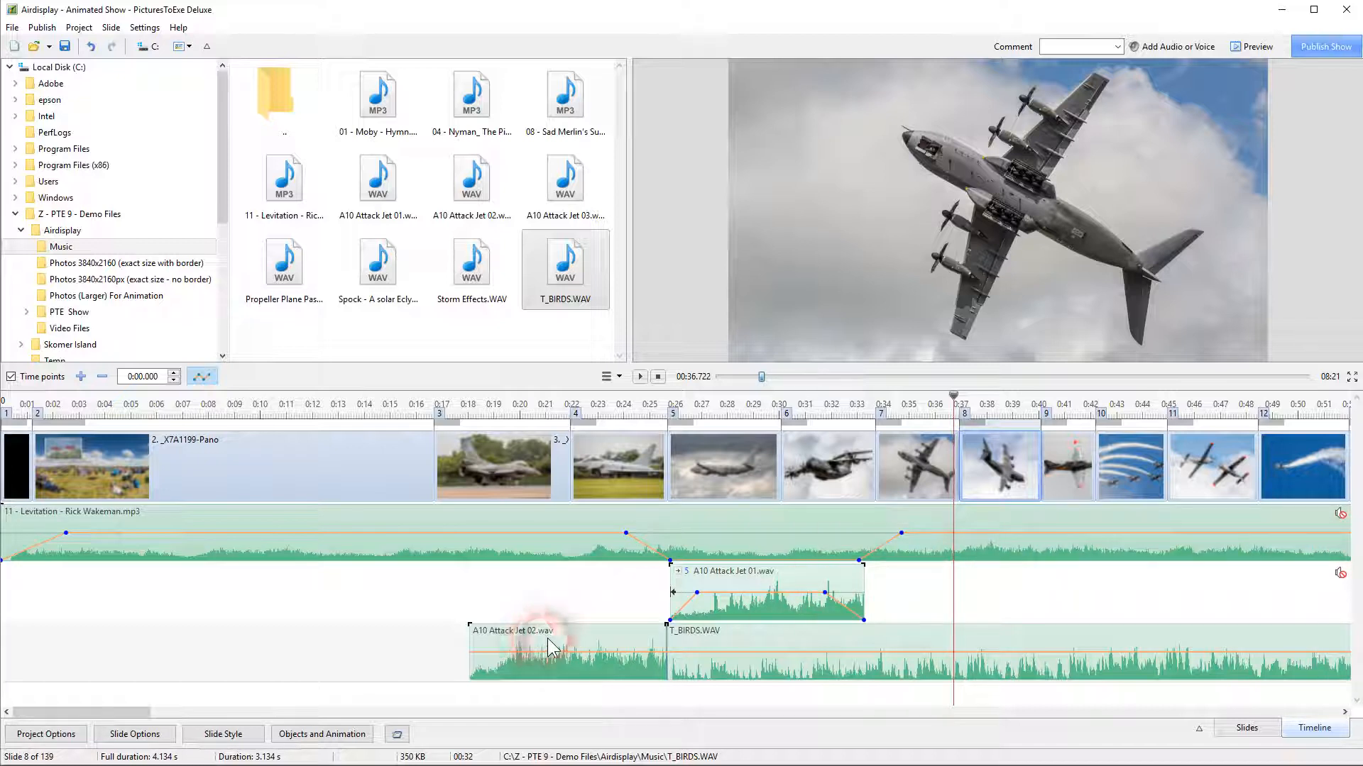
drag(956, 403, 580, 404)
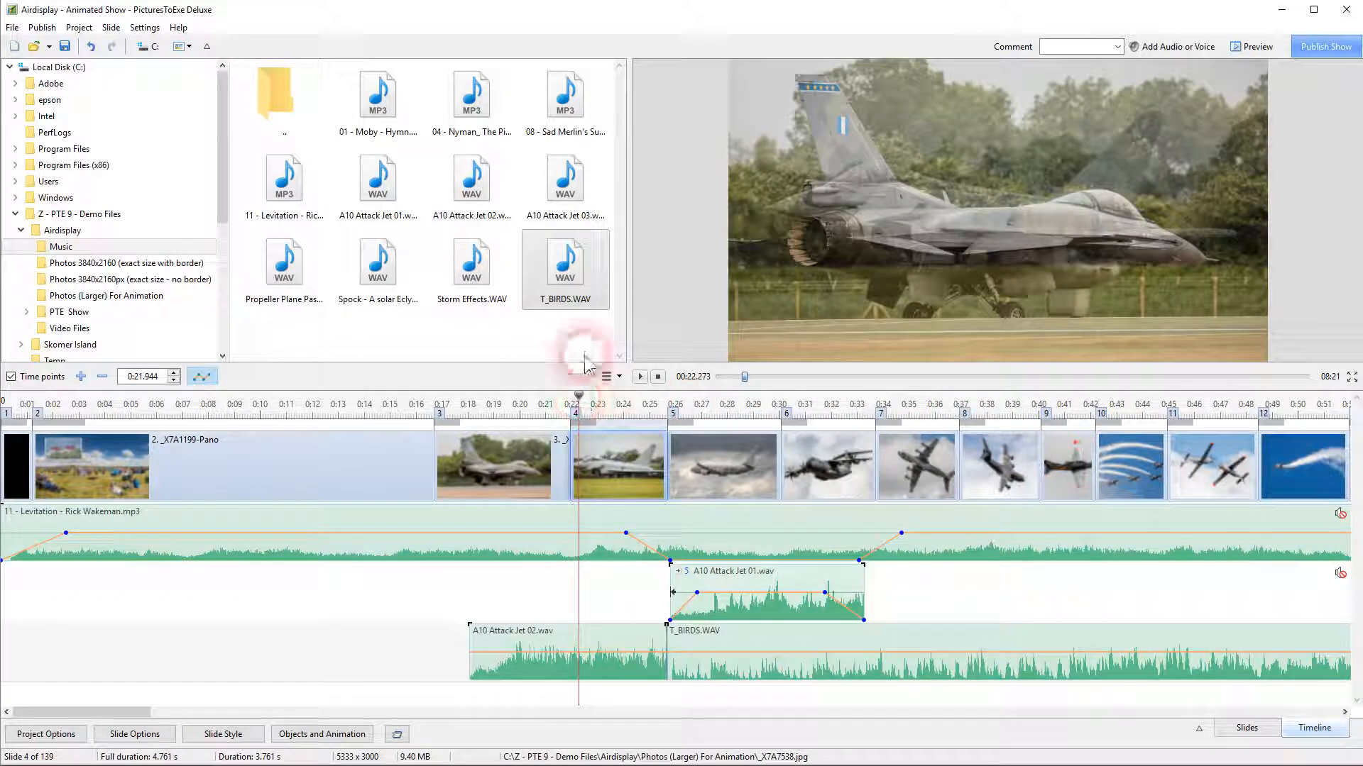
click(640, 377)
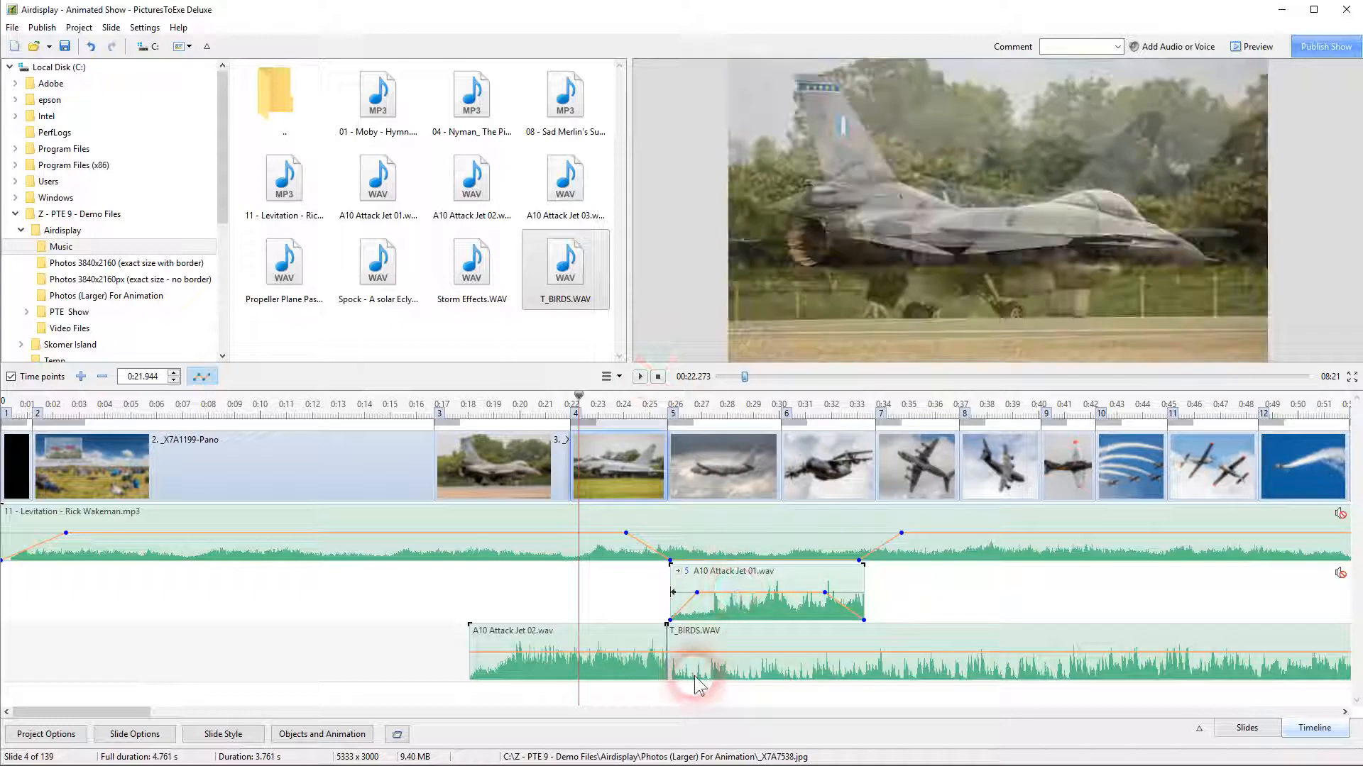
Move A10 Attack Jet 02.wav to start at about 0:14 and overlap its end with T_BIRDS.WAV from about 0:18 to create a crossfade
drag(592, 649, 506, 660)
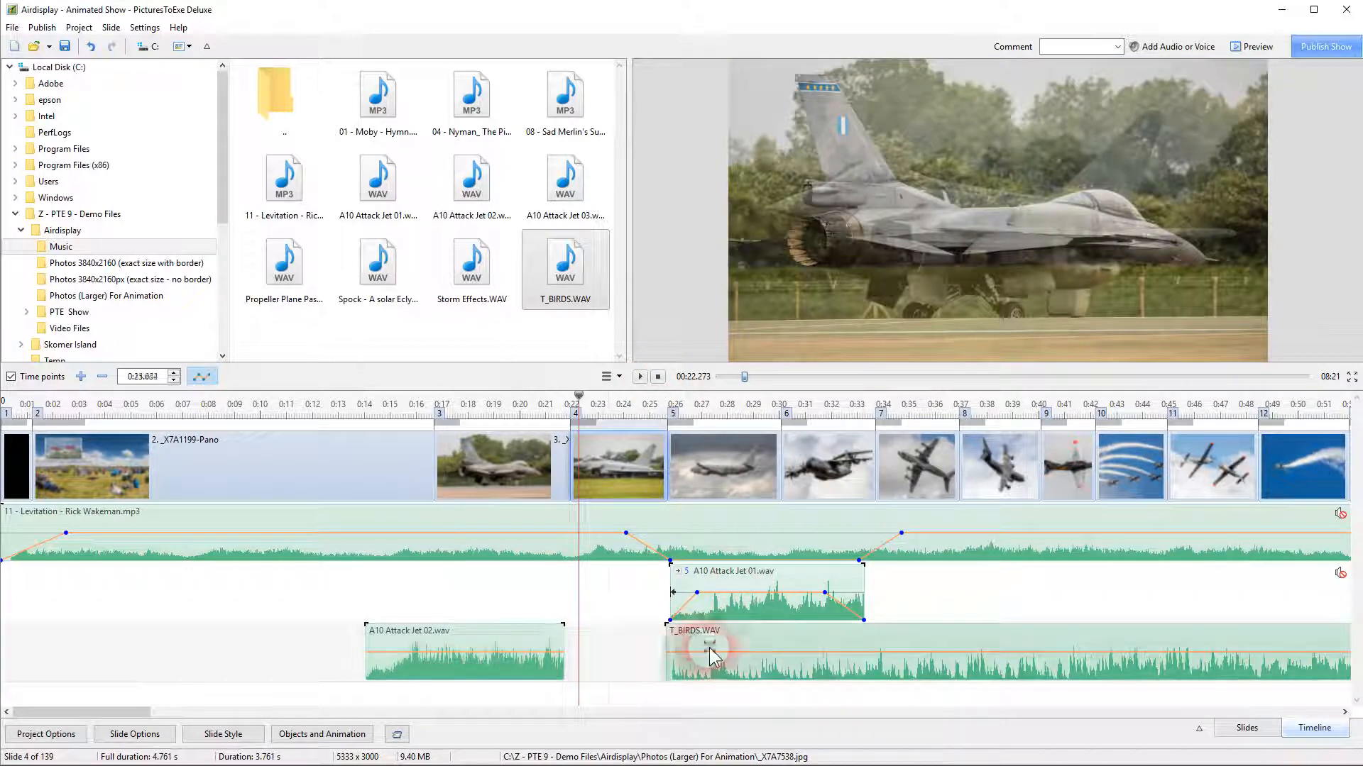
drag(709, 647, 615, 660)
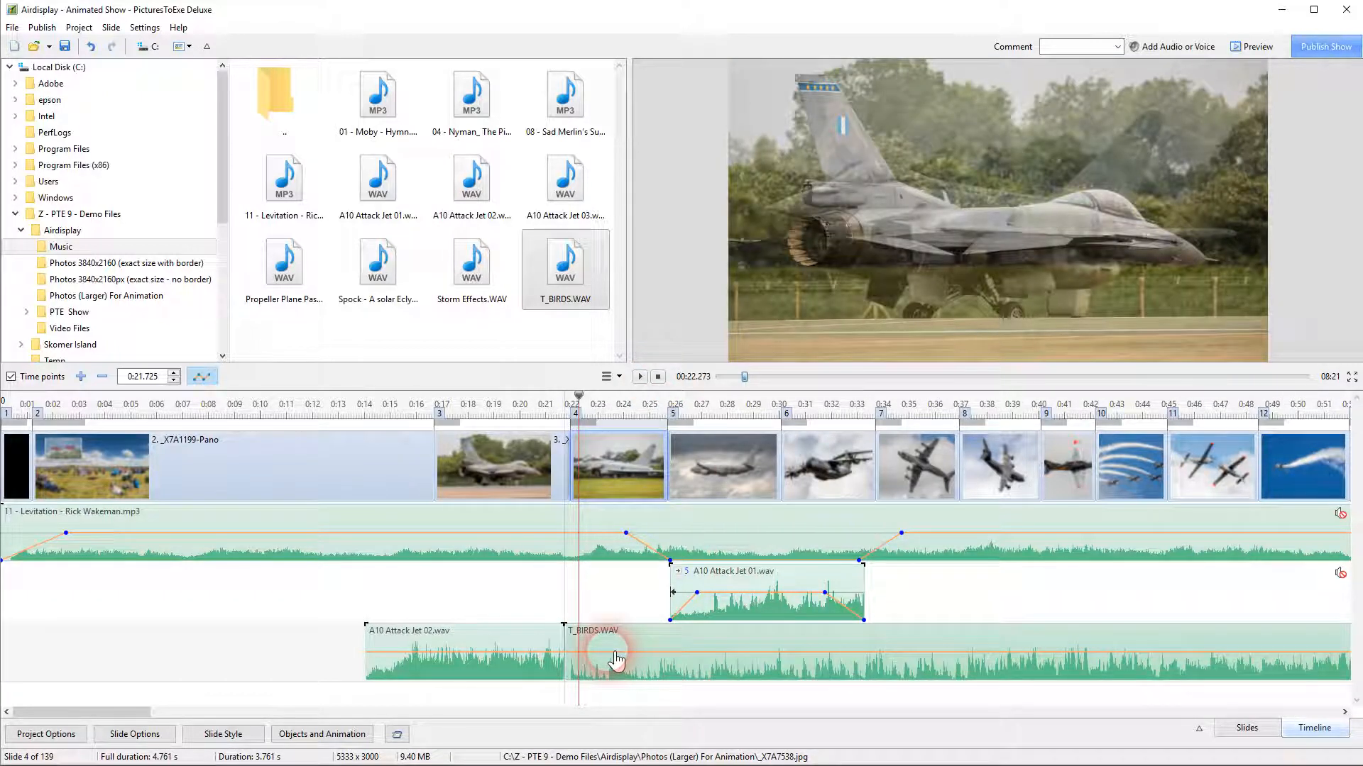
click(476, 662)
click(740, 653)
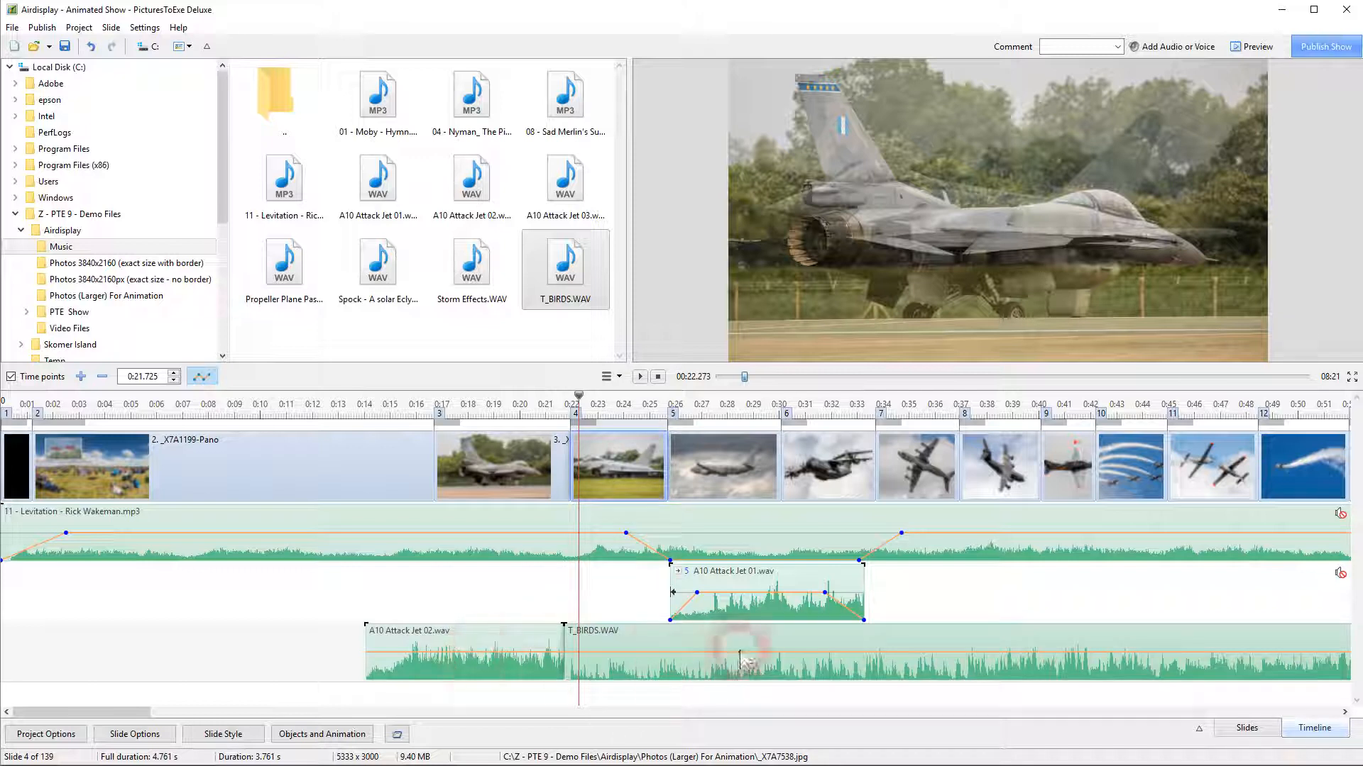
drag(764, 643, 498, 653)
click(469, 627)
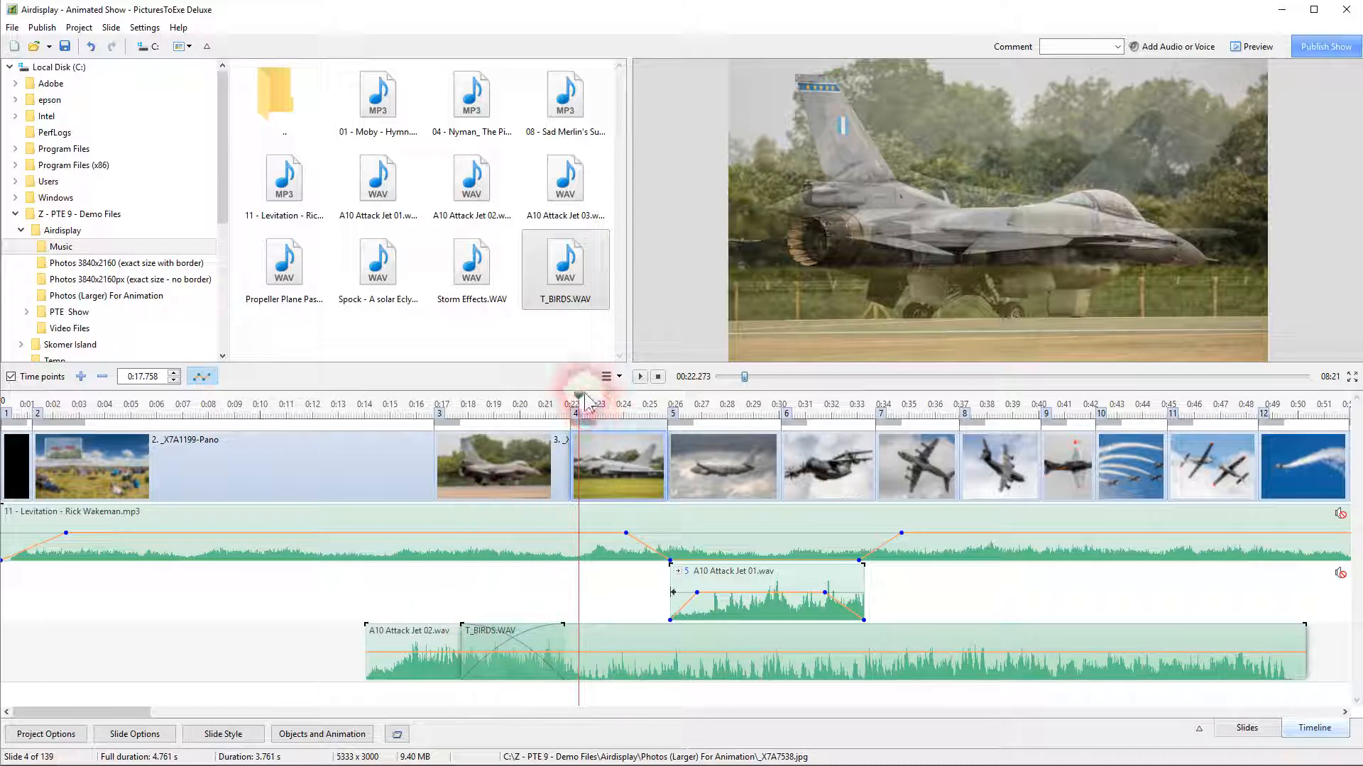
Play the timeline from about 0:16.5 to hear the crossfade between the two third-track clips, and stop playback
drag(579, 397, 432, 395)
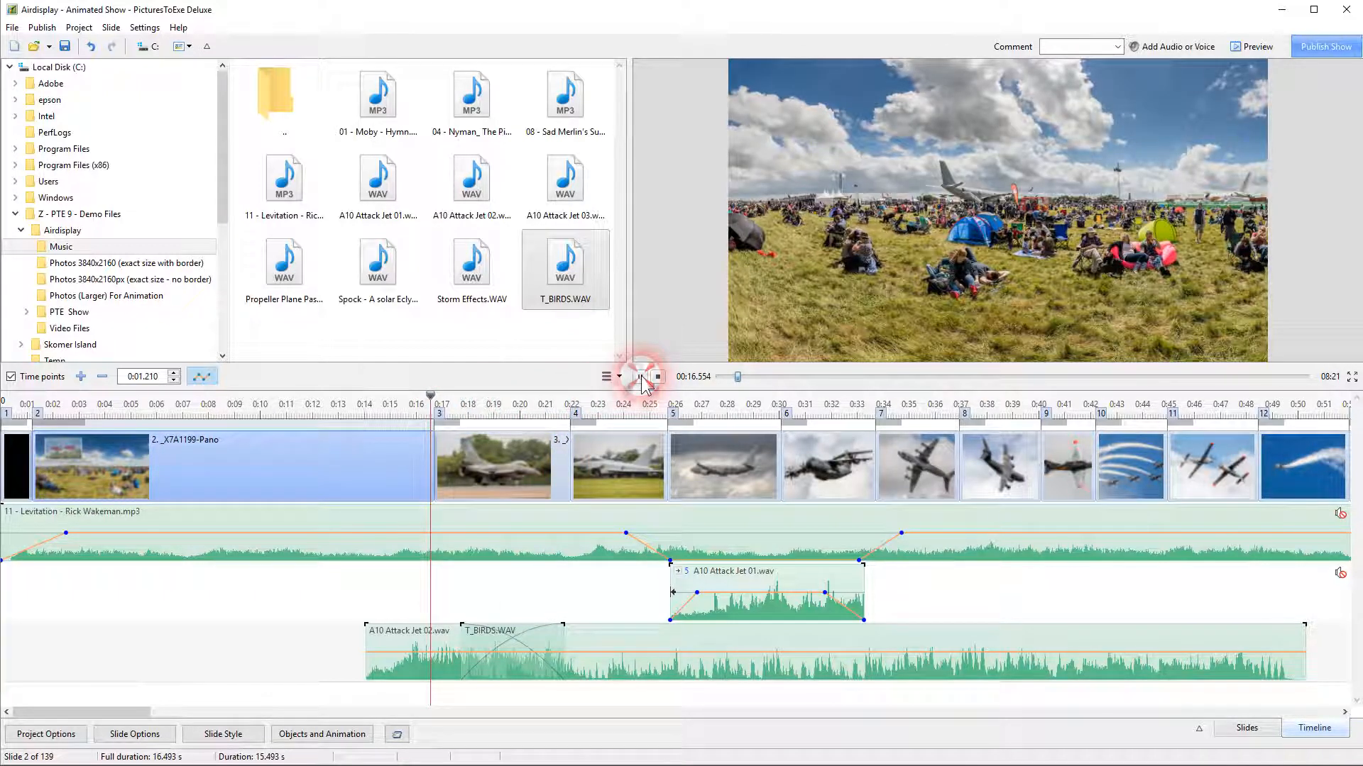
click(643, 380)
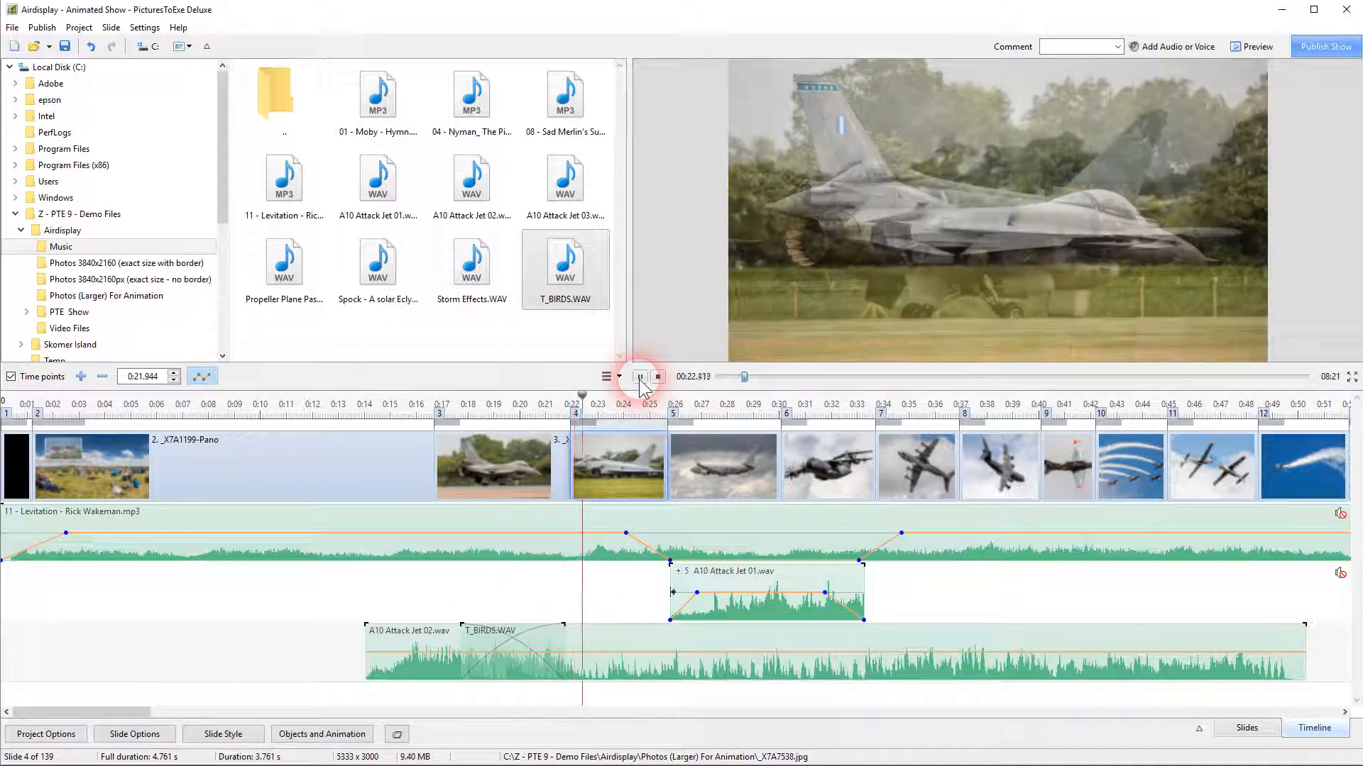
click(659, 378)
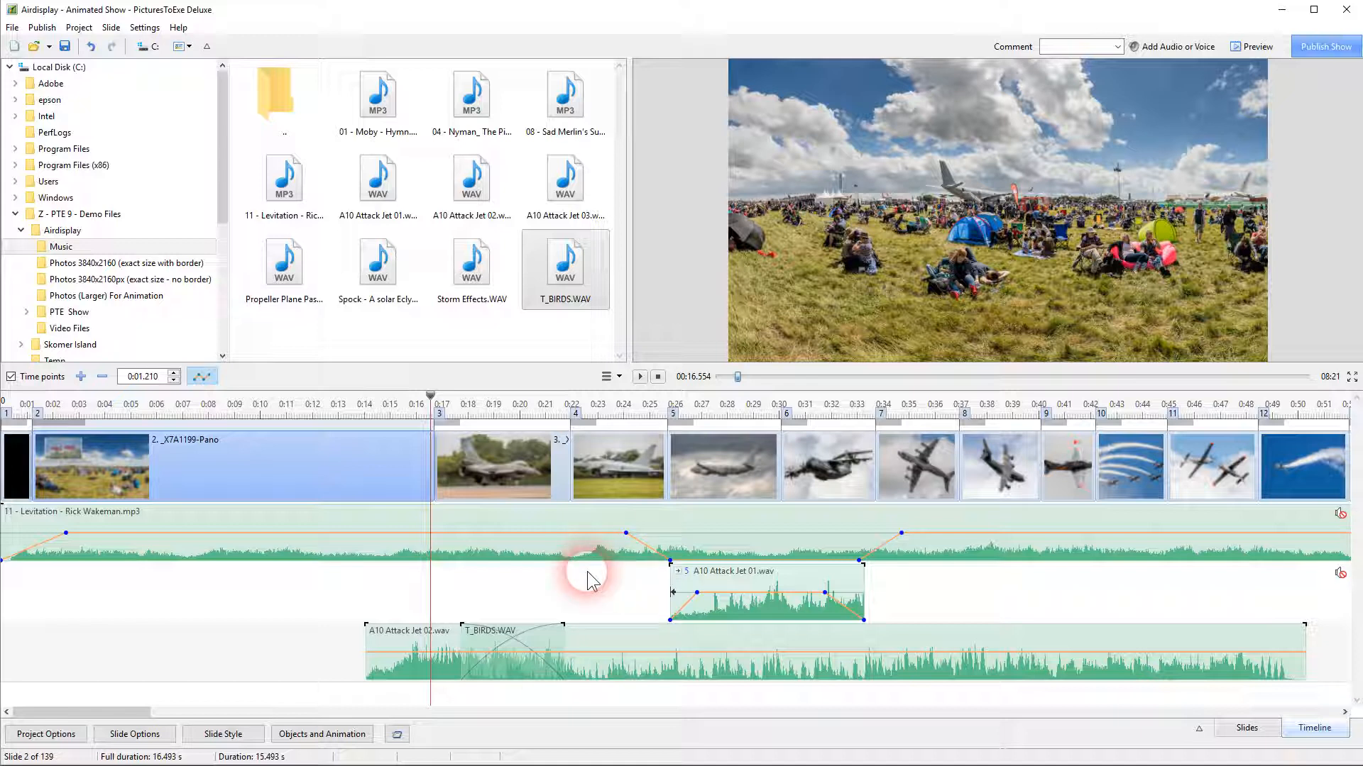
Review the slide link, offset, start time, duration, fade and volume settings of the jet and T_BIRDS clips in the project's audio options
click(67, 739)
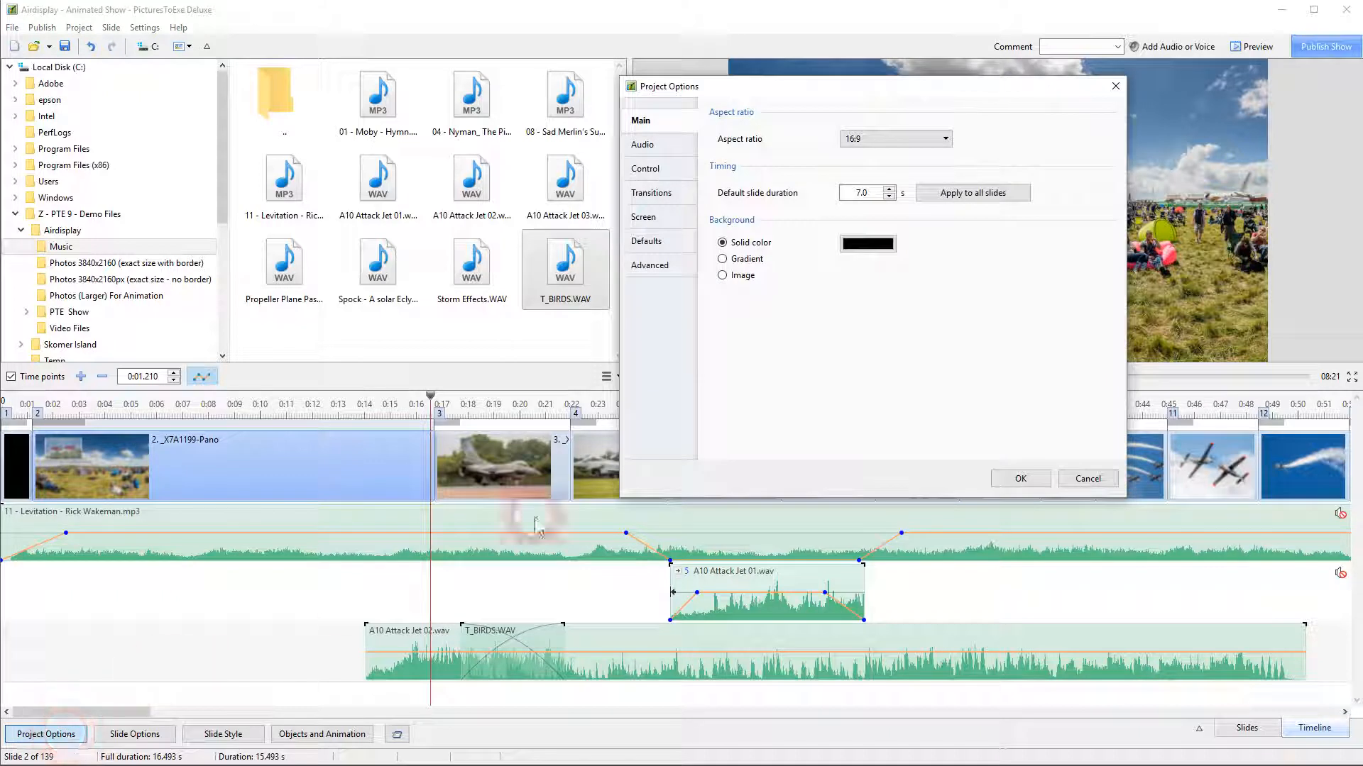
click(643, 146)
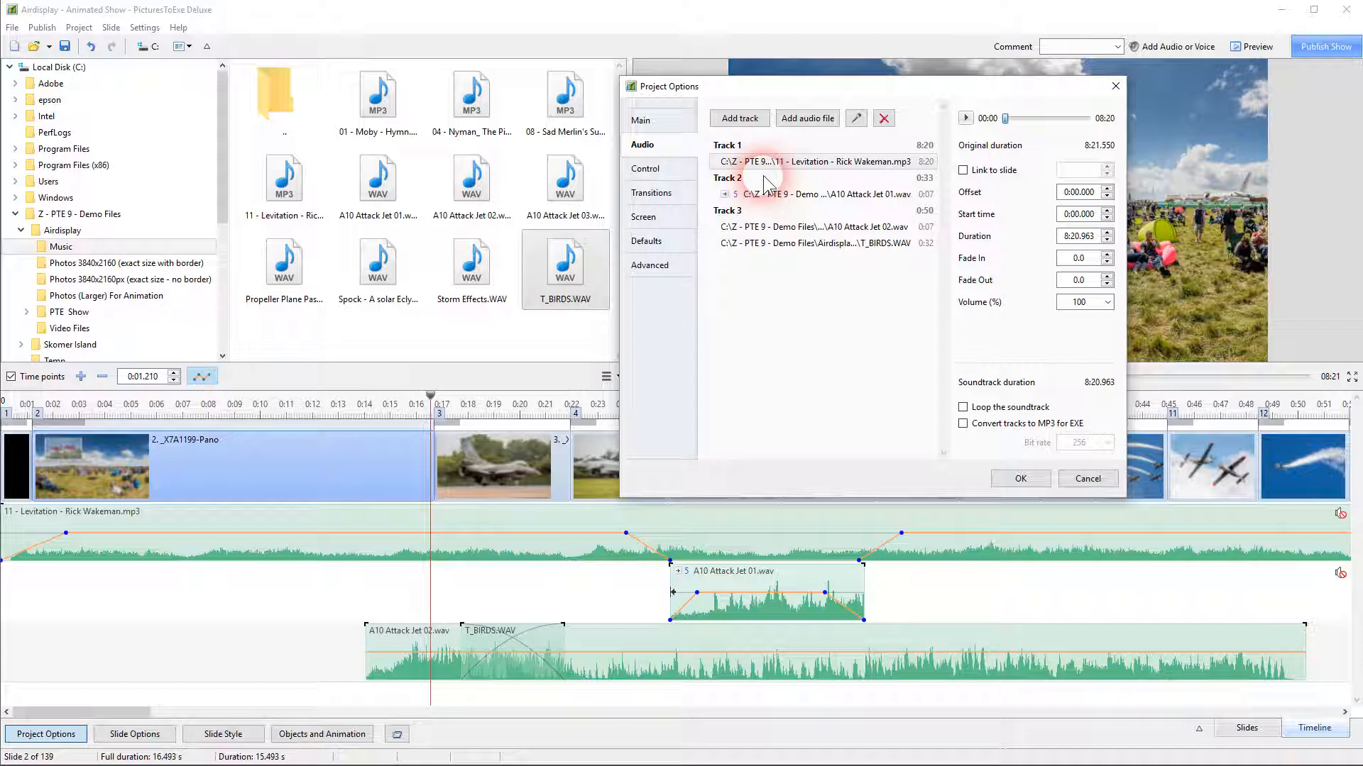
click(780, 198)
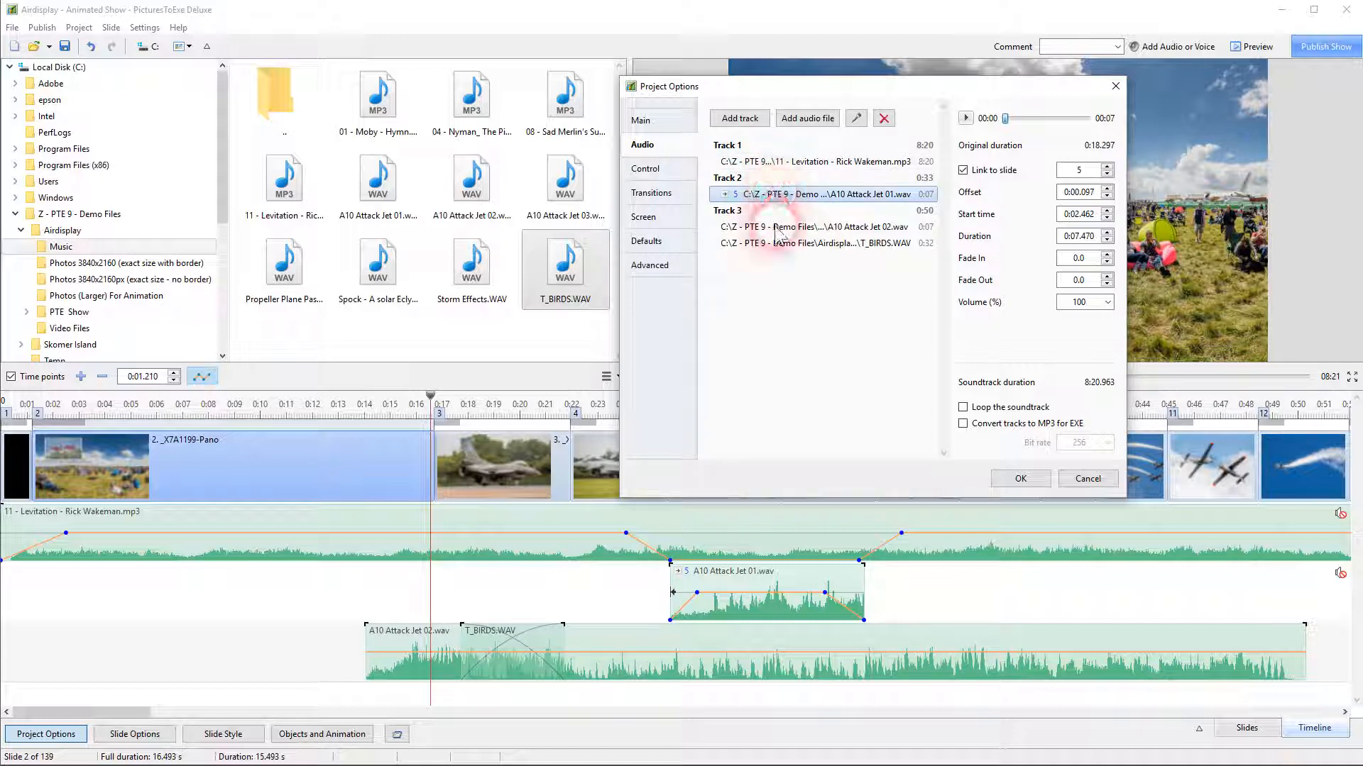
click(780, 229)
click(781, 245)
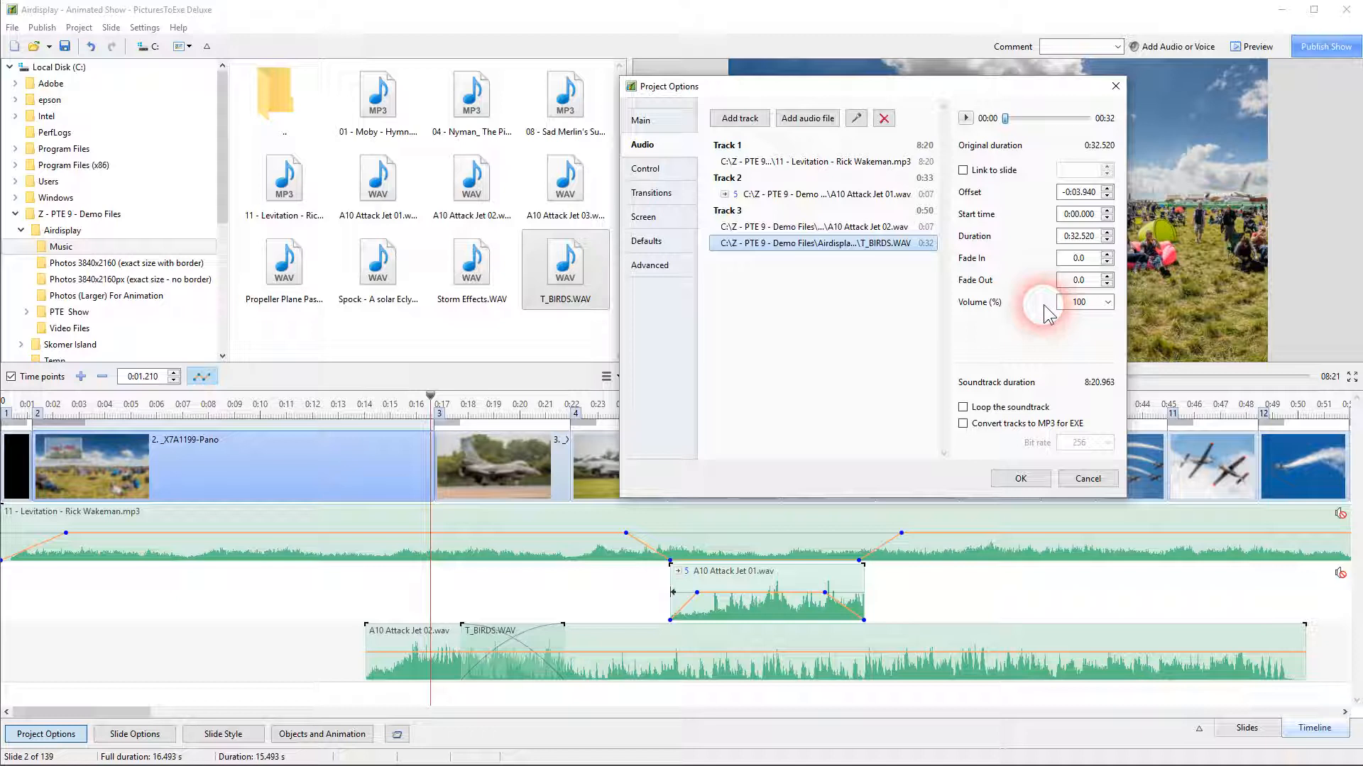
click(1036, 481)
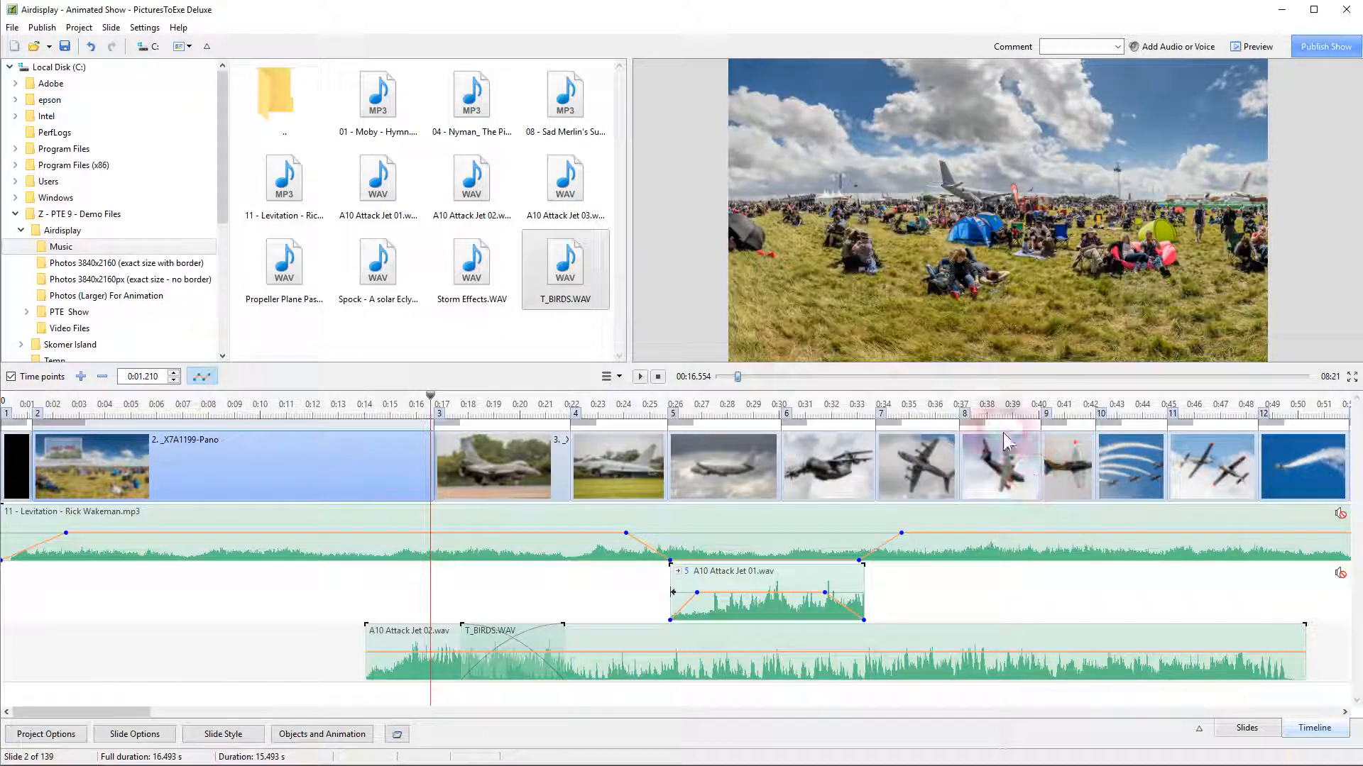